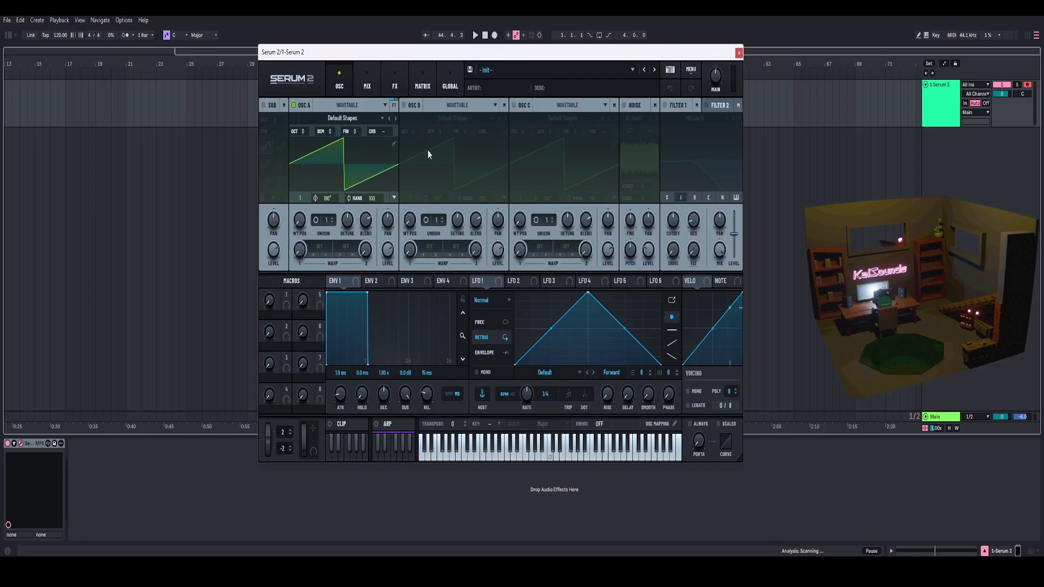
{"action": "left_click_drag", "start_coordinate": [477, 56], "coordinate": [462, 67]}
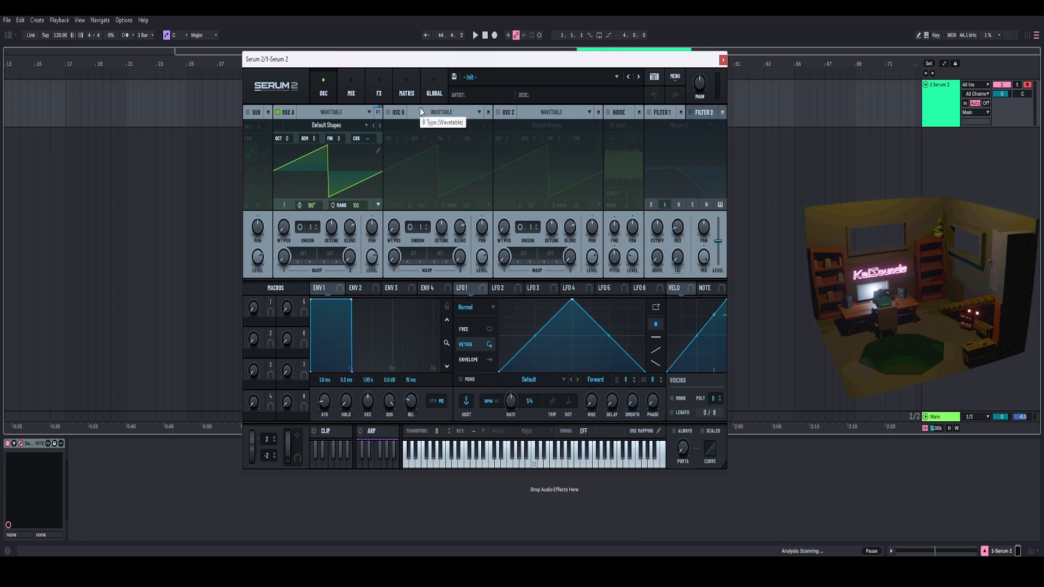
{"action": "left_click_drag", "start_coordinate": [445, 58], "coordinate": [437, 70]}
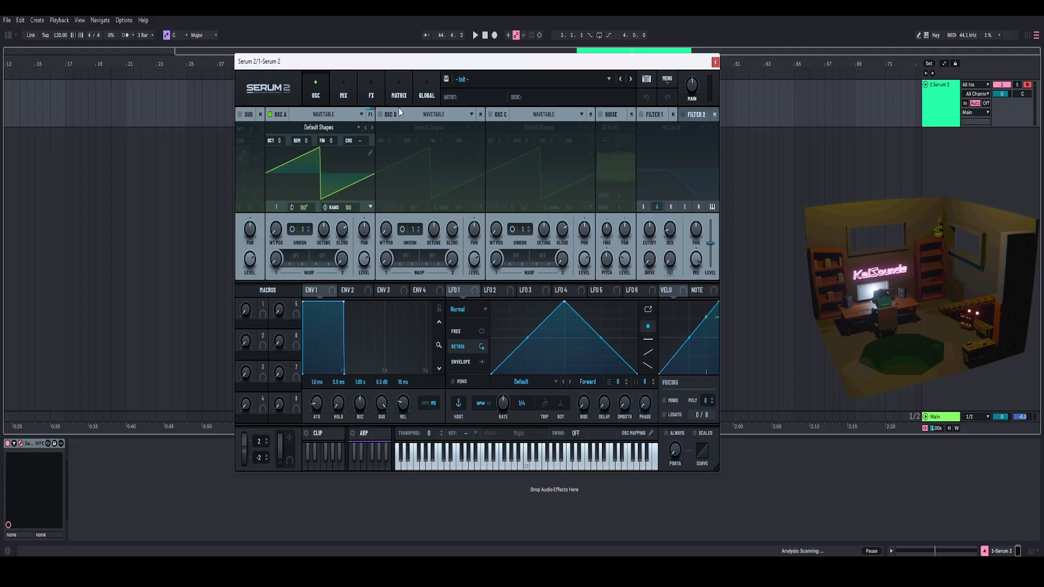
{"action": "left_click_drag", "start_coordinate": [406, 69], "coordinate": [416, 83]}
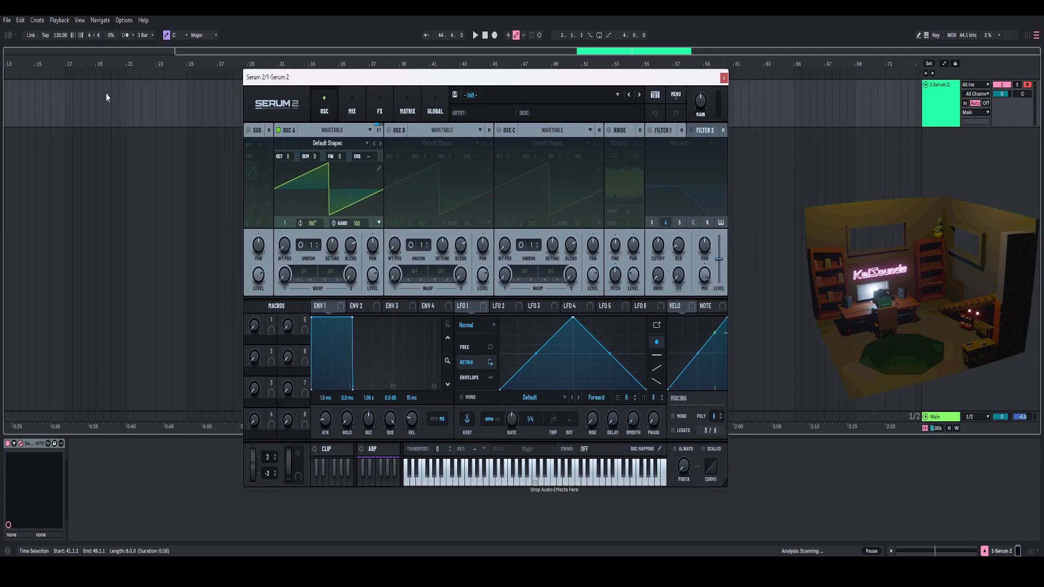
{"action": "mouse_move", "coordinate": [407, 79]}
{"action": "left_mouse_down"}
{"action": "mouse_move", "coordinate": [387, 76]}
{"action": "mouse_move", "coordinate": [415, 77]}
{"action": "mouse_move", "coordinate": [416, 103]}
{"action": "mouse_move", "coordinate": [417, 77]}
{"action": "mouse_move", "coordinate": [418, 89]}
{"action": "left_mouse_up"}
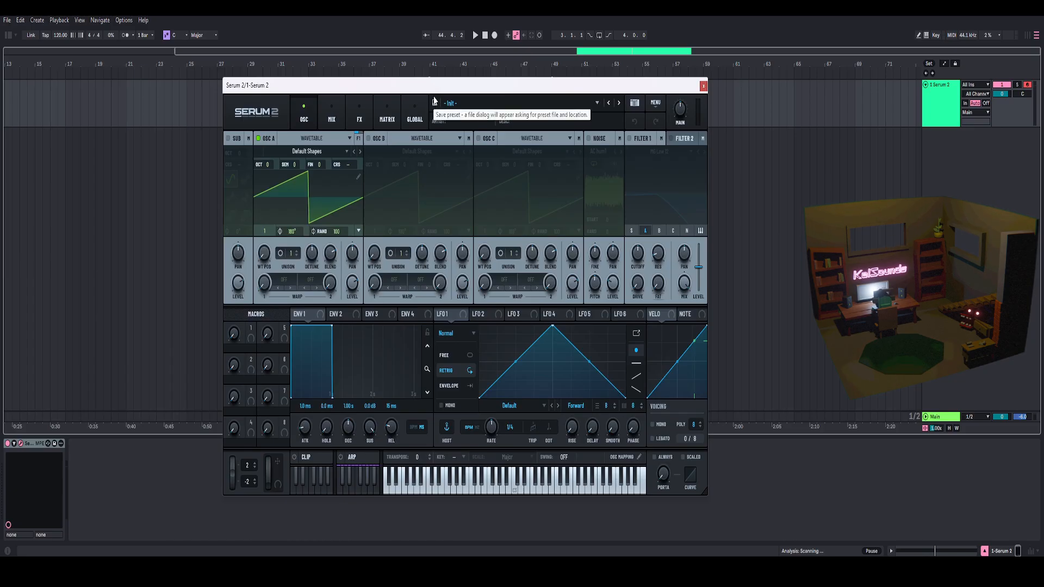
{"action": "left_click_drag", "start_coordinate": [439, 86], "coordinate": [446, 79]}
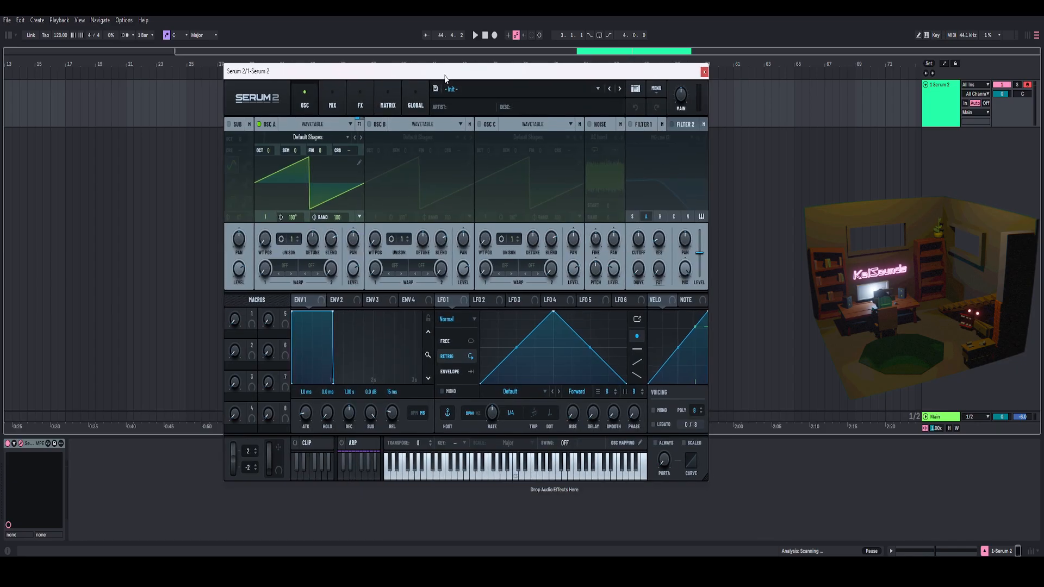
{"action": "key", "text": "ctrl+alt+p"}
{"action": "left_click", "coordinate": [520, 93]}
{"action": "left_click", "coordinate": [519, 83]}
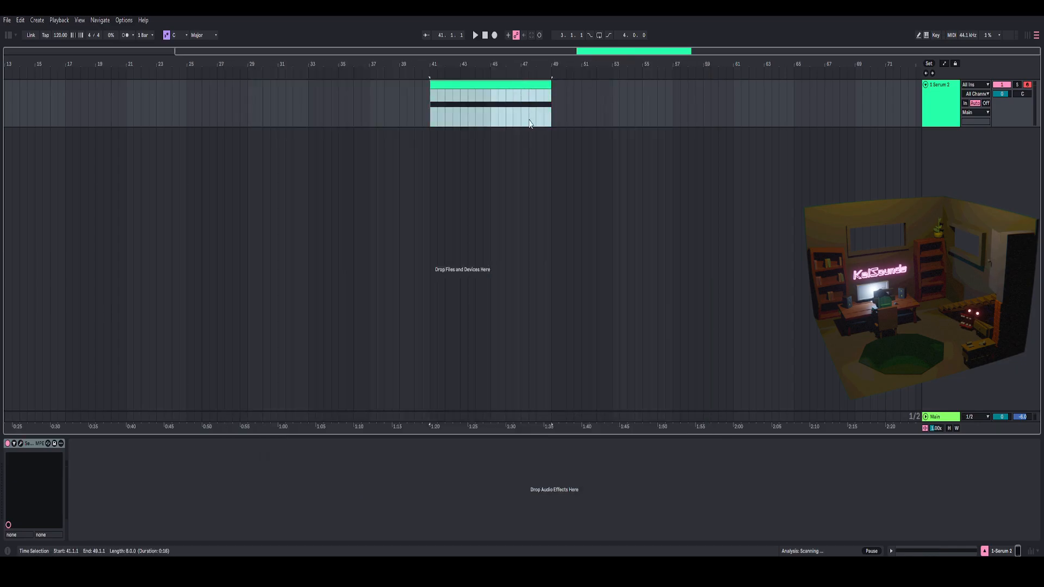
{"action": "key", "text": "shift+Tab"}
{"action": "scroll", "coordinate": [266, 401], "scroll_direction": "down", "scroll_amount": 1}
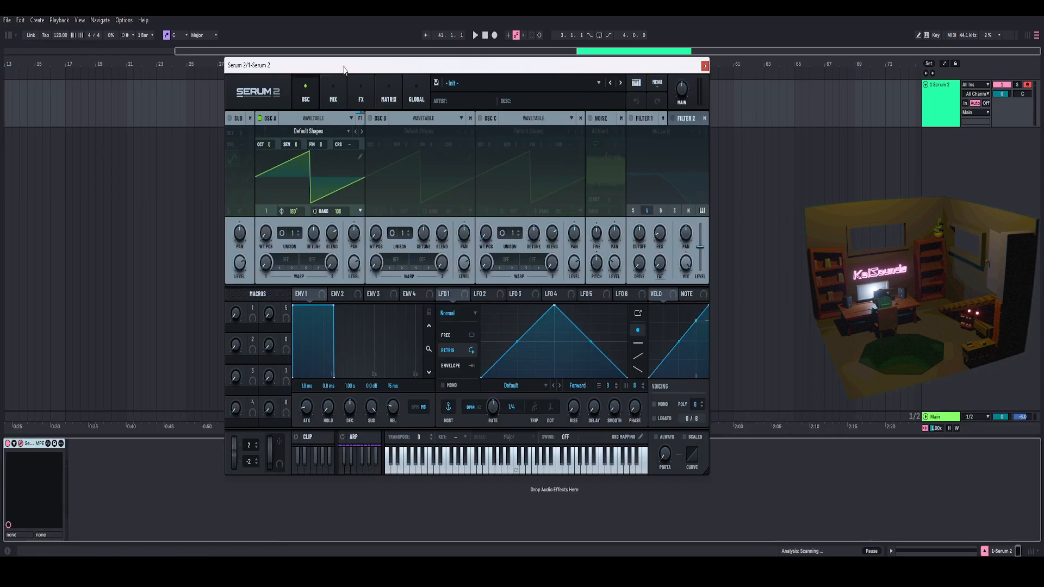
Set oscillator A's unison to 16 voices and assign LFO 1 to modulate its detune.
{"action": "mouse_move", "coordinate": [347, 66]}
{"action": "left_mouse_down"}
{"action": "mouse_move", "coordinate": [324, 69]}
{"action": "mouse_move", "coordinate": [333, 74]}
{"action": "left_mouse_up"}
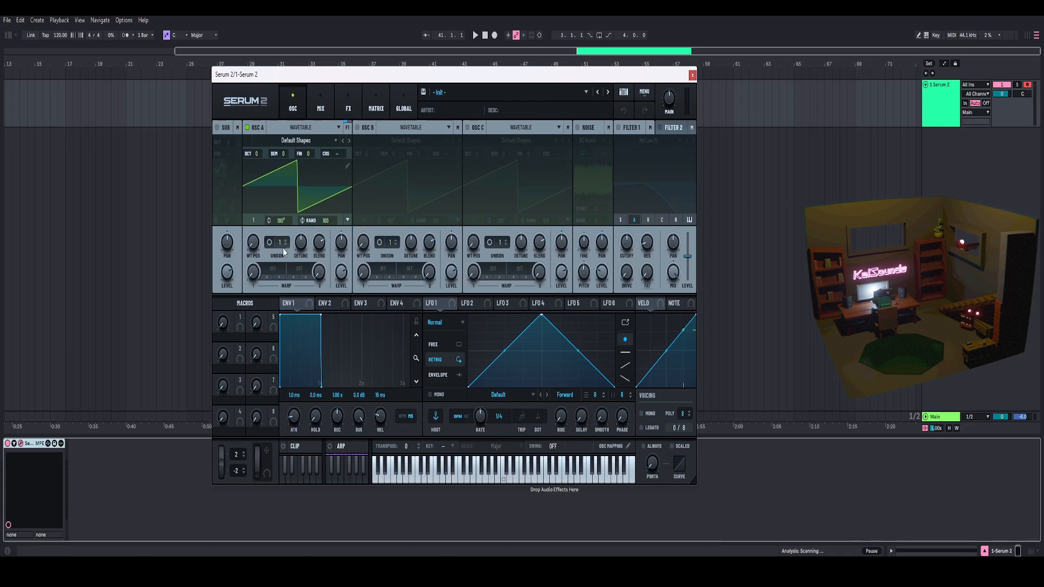
{"action": "left_click_drag", "start_coordinate": [280, 244], "coordinate": [298, 141]}
{"action": "left_click_drag", "start_coordinate": [439, 308], "coordinate": [301, 242]}
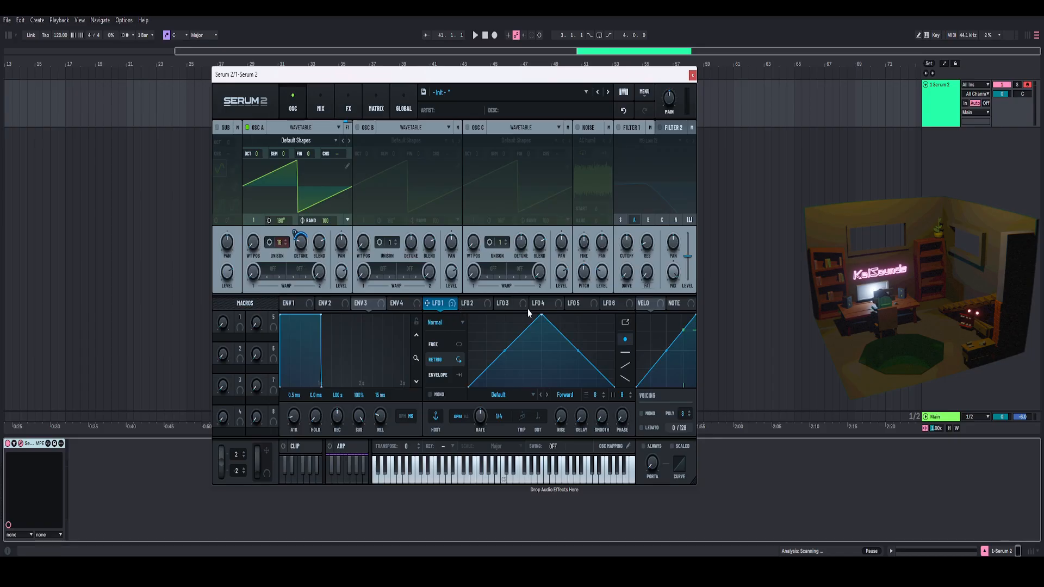
Reshape LFO 1 into a straight descending ramp running in Envelope mode and audition the clip.
{"action": "left_click_drag", "start_coordinate": [542, 315], "coordinate": [469, 315]}
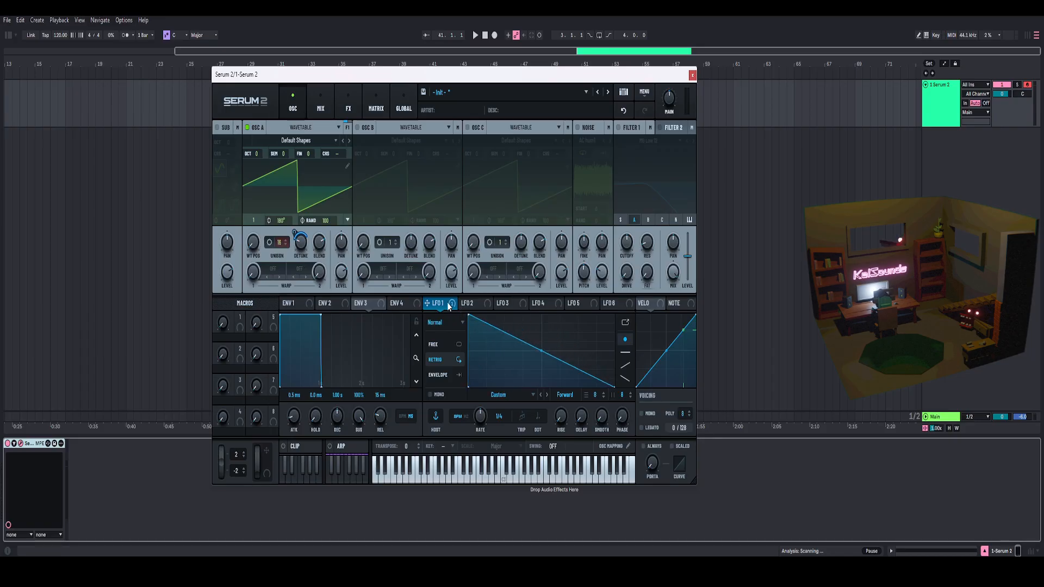
{"action": "left_click", "coordinate": [441, 378]}
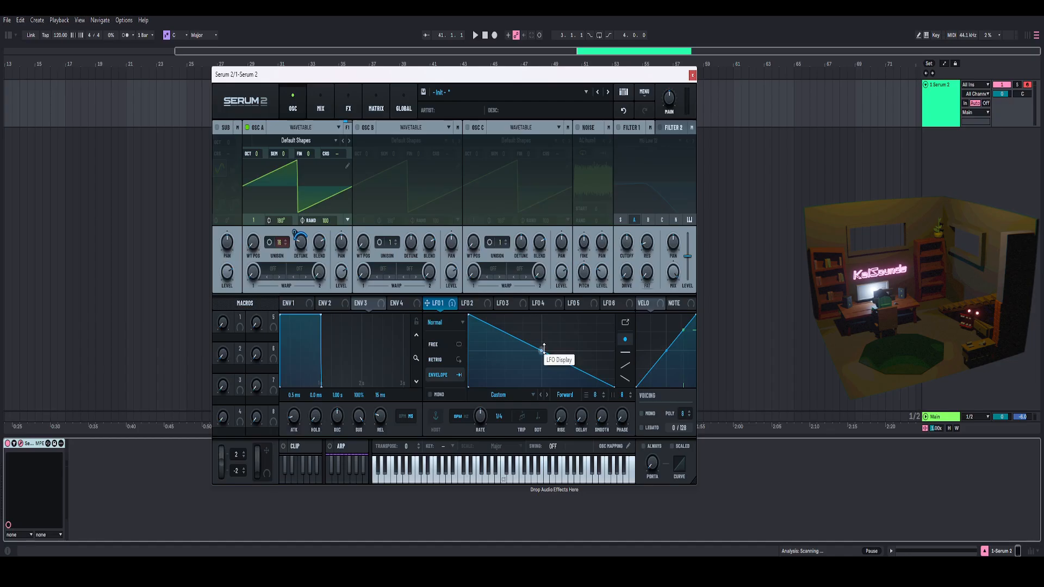
{"action": "left_click_drag", "start_coordinate": [368, 77], "coordinate": [371, 67]}
{"action": "key", "text": "space"}
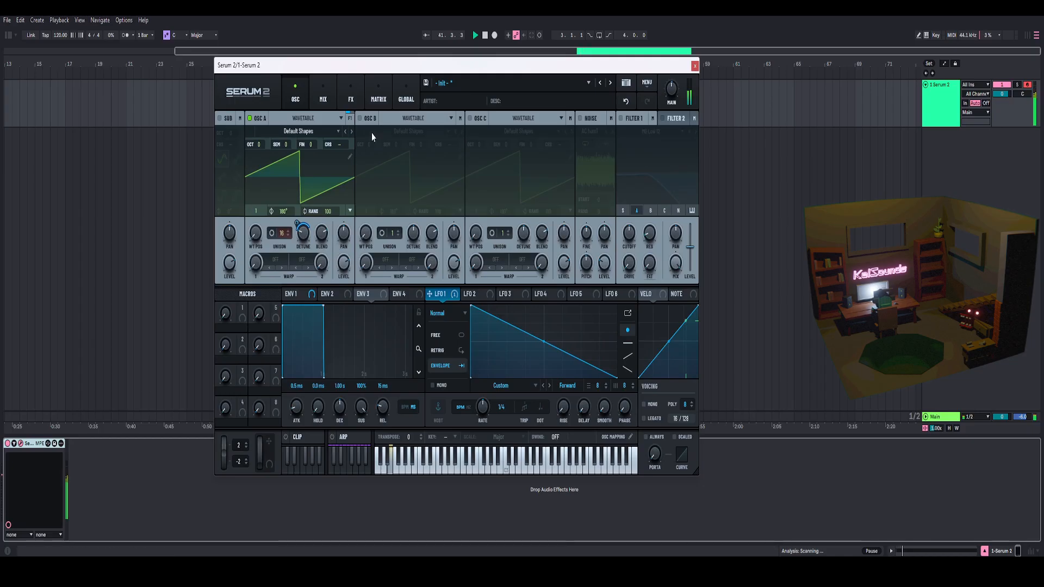
{"action": "left_click_drag", "start_coordinate": [408, 71], "coordinate": [435, 77]}
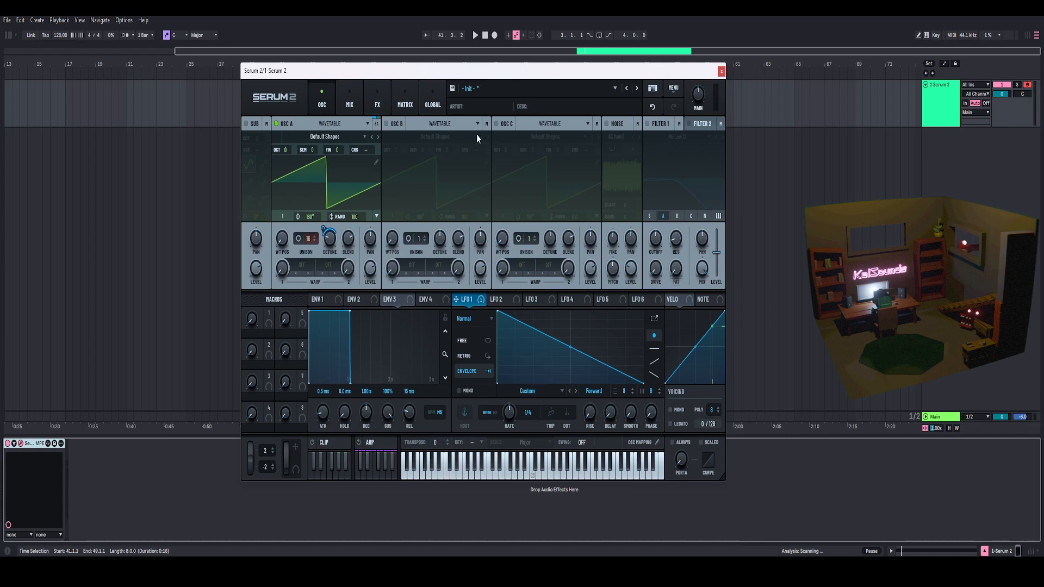
{"action": "left_click_drag", "start_coordinate": [477, 77], "coordinate": [447, 66]}
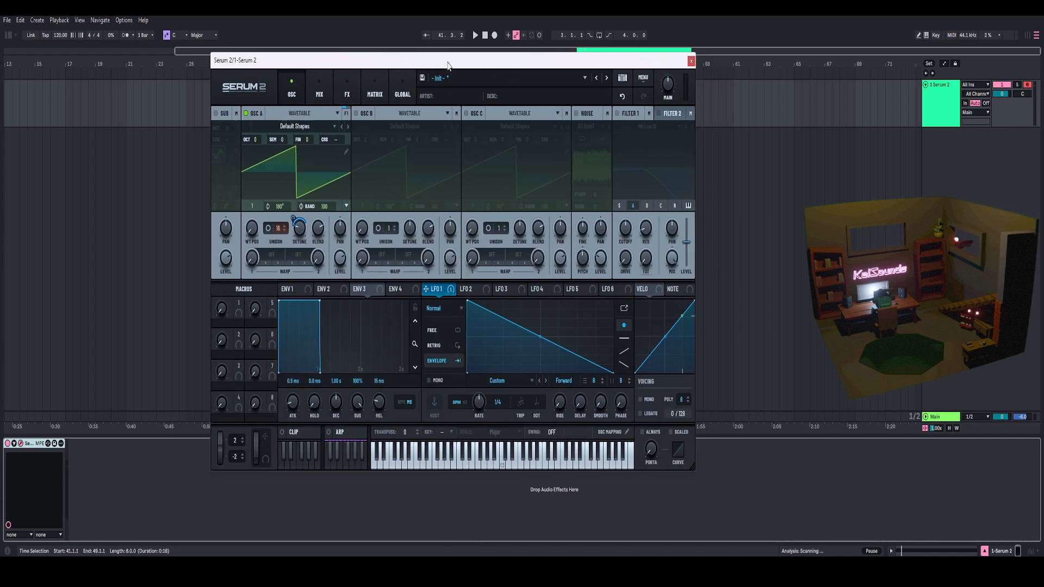
Lower the synth's main volume to about 25% and audition the clip at the new level.
{"action": "left_click_drag", "start_coordinate": [667, 89], "coordinate": [664, 110]}
{"action": "key", "text": "space"}
{"action": "left_click_drag", "start_coordinate": [511, 64], "coordinate": [519, 61]}
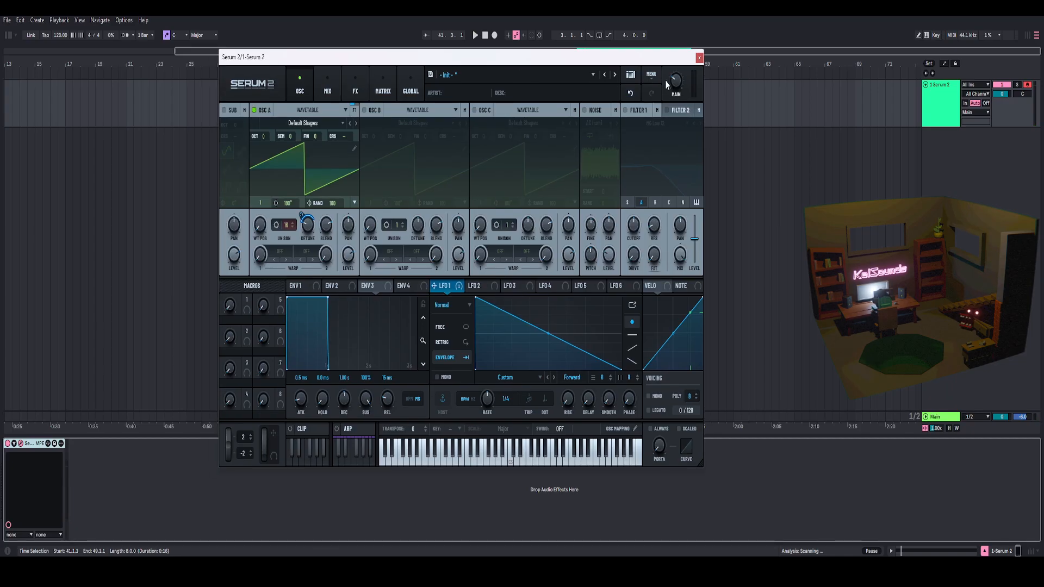
{"action": "key", "text": "space"}
{"action": "key", "text": "space"}
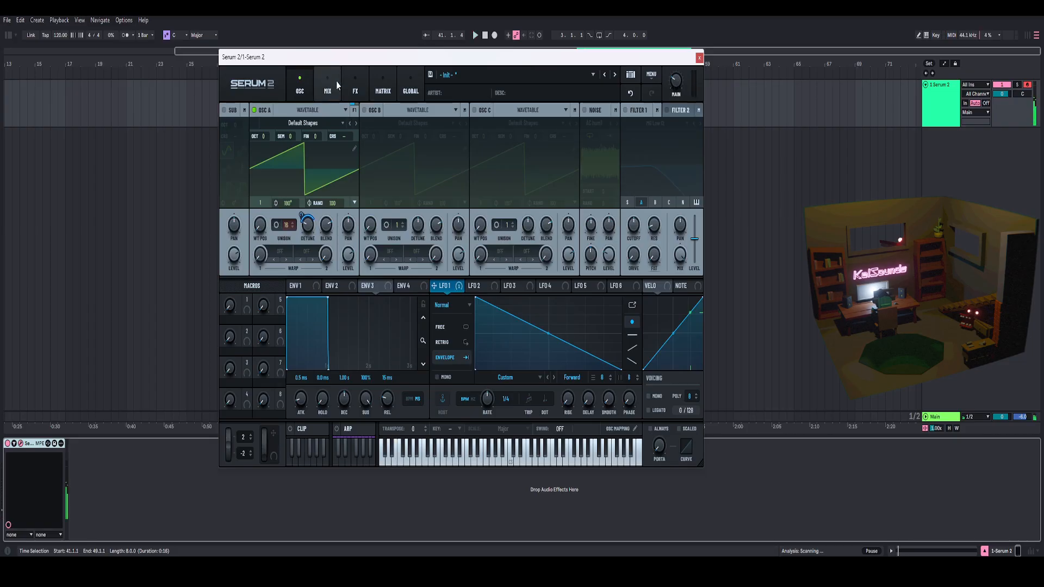
Add a Distortion effect to the main effects chain and raise its drive.
{"action": "left_click", "coordinate": [336, 80]}
{"action": "left_click", "coordinate": [352, 87]}
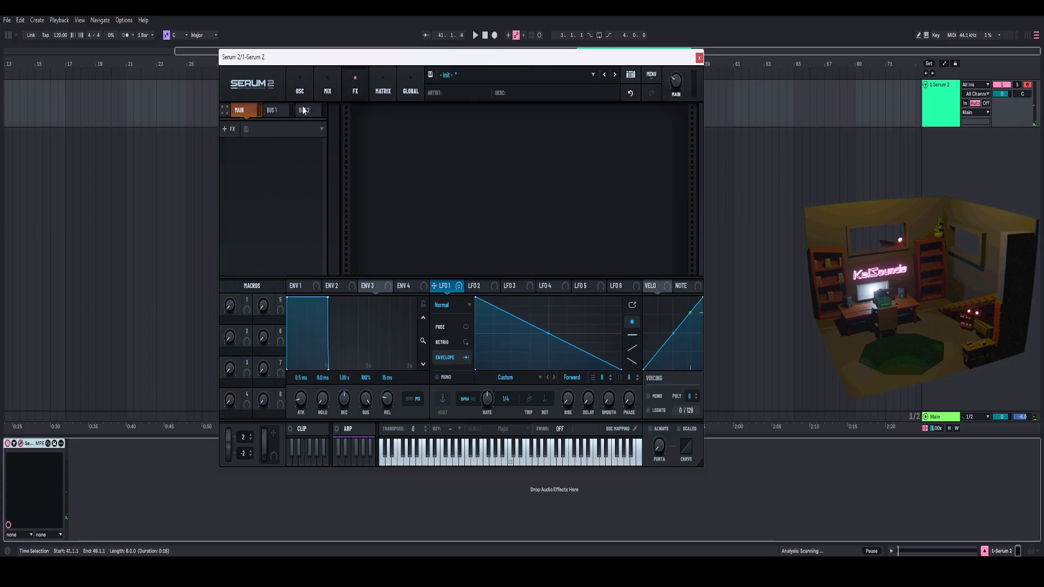
{"action": "left_click", "coordinate": [228, 129]}
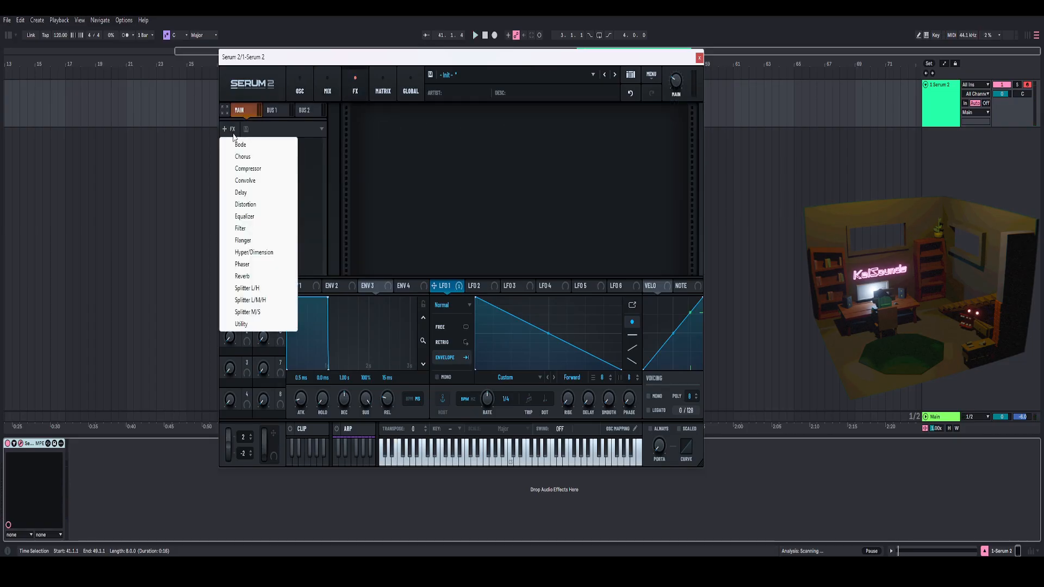
{"action": "left_click", "coordinate": [246, 205]}
{"action": "left_click_drag", "start_coordinate": [598, 126], "coordinate": [609, 106]}
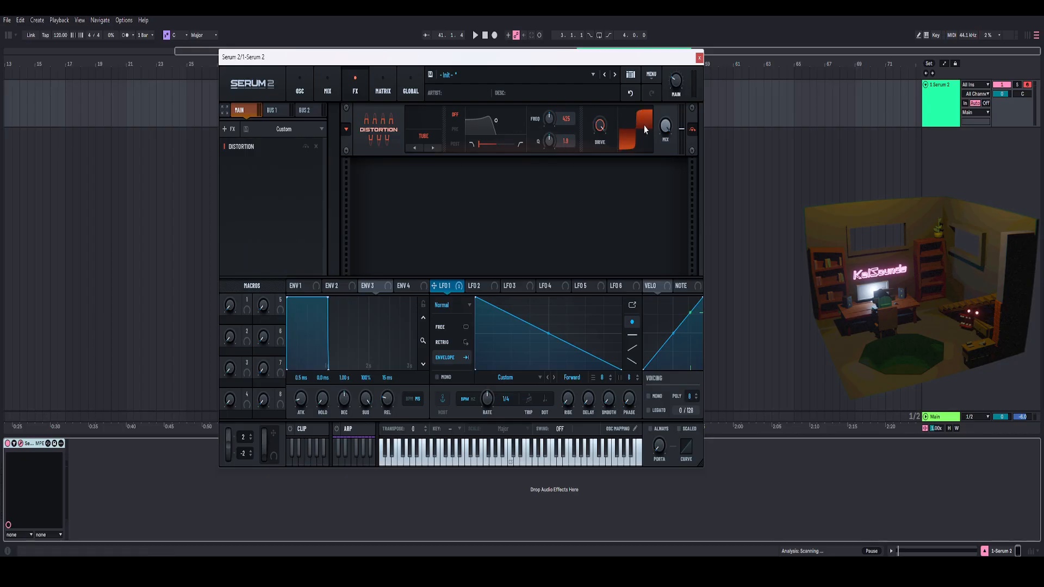
Reduce the distortion's wet mix to about 86% while auditioning the clip.
{"action": "key", "text": "space"}
{"action": "mouse_move", "coordinate": [665, 128]}
{"action": "left_mouse_down"}
{"action": "mouse_move", "coordinate": [660, 170]}
{"action": "mouse_move", "coordinate": [665, 140]}
{"action": "left_mouse_up"}
{"action": "key", "text": "space"}
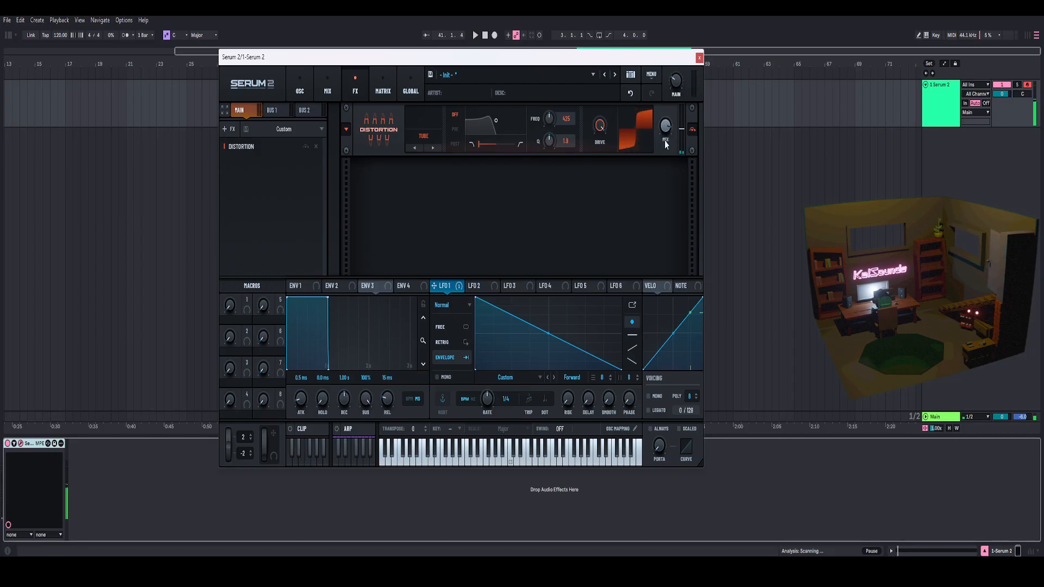
{"action": "mouse_move", "coordinate": [664, 132]}
{"action": "key", "text": "space"}
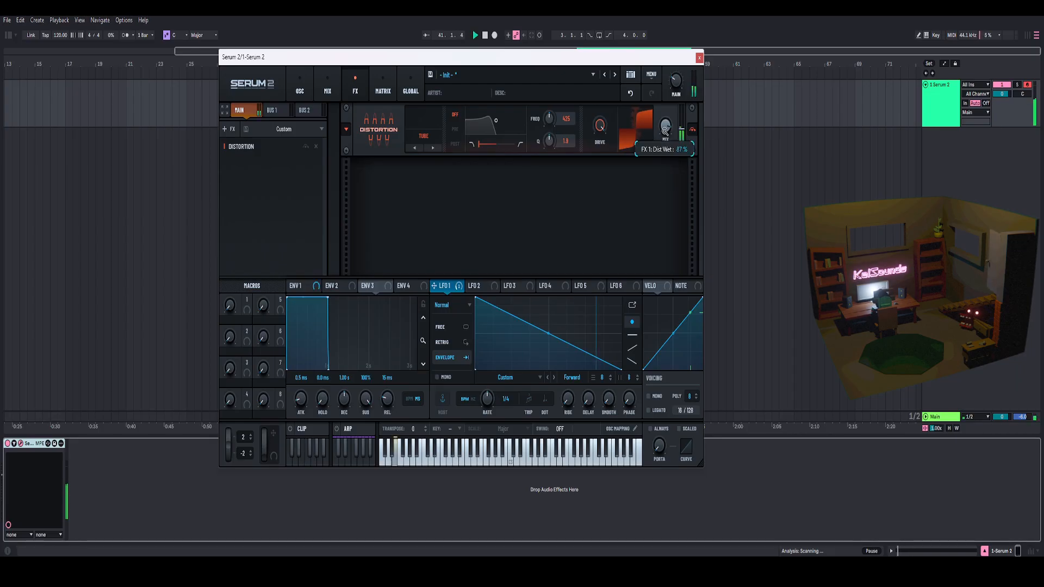
{"action": "left_click_drag", "start_coordinate": [665, 126], "coordinate": [665, 143]}
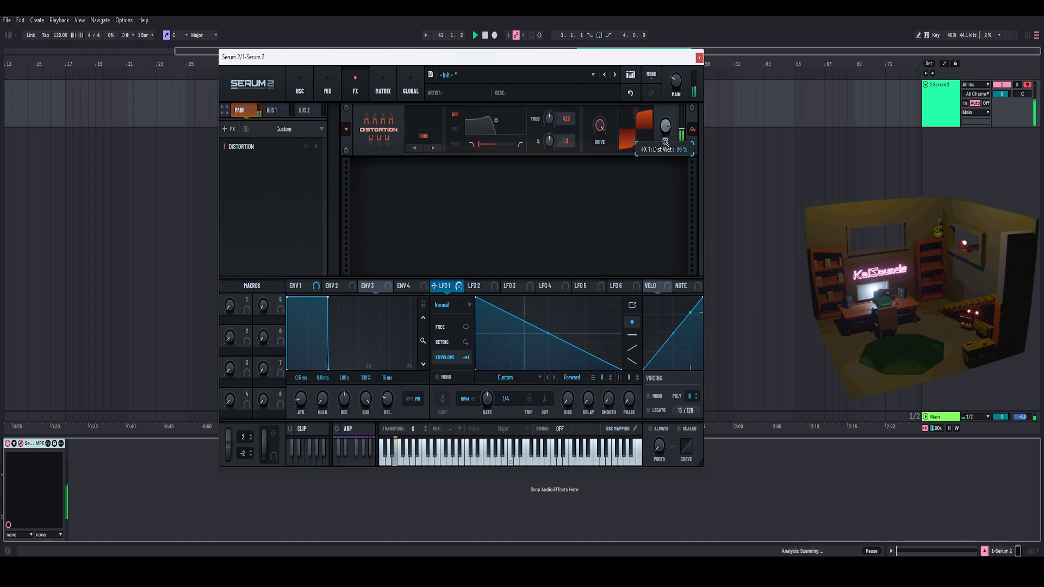
Add an Equalizer after the distortion with a low-band peak boost at frequency 2172, Q 38 and gain 3.8.
{"action": "left_click", "coordinate": [232, 129]}
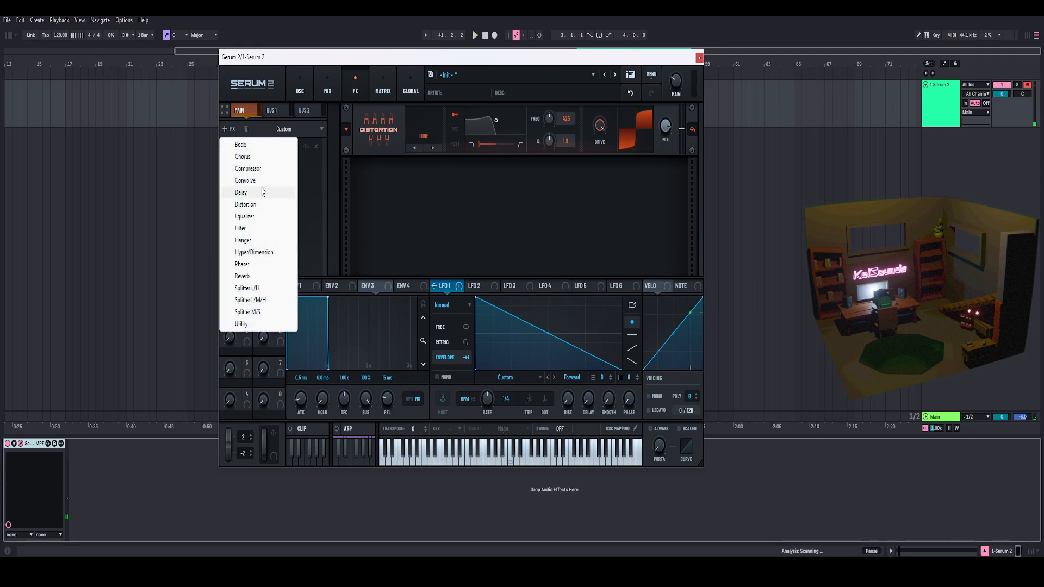
{"action": "left_click", "coordinate": [248, 219]}
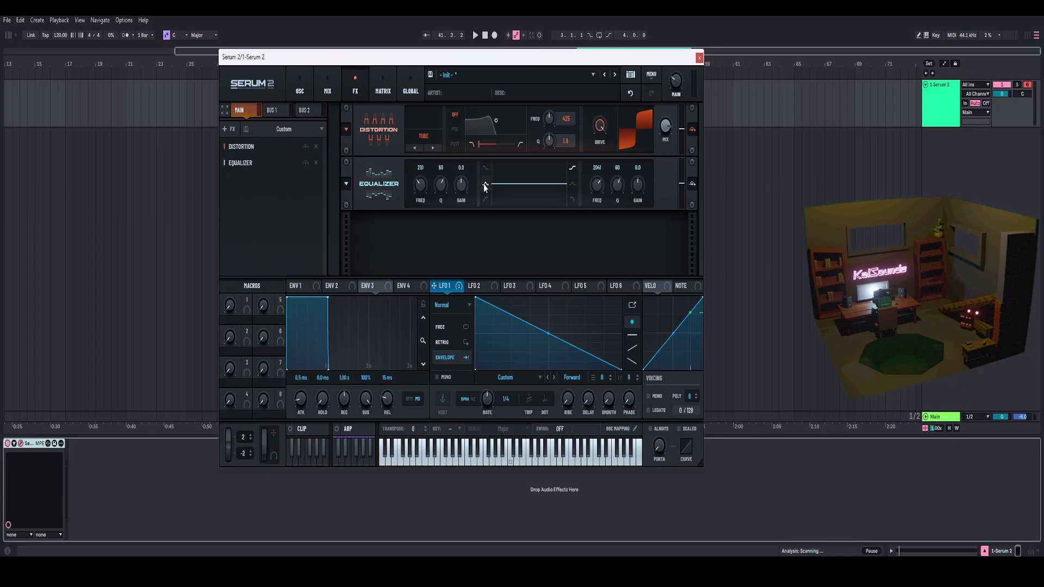
{"action": "left_click_drag", "start_coordinate": [458, 187], "coordinate": [426, 182]}
{"action": "key", "text": "space"}
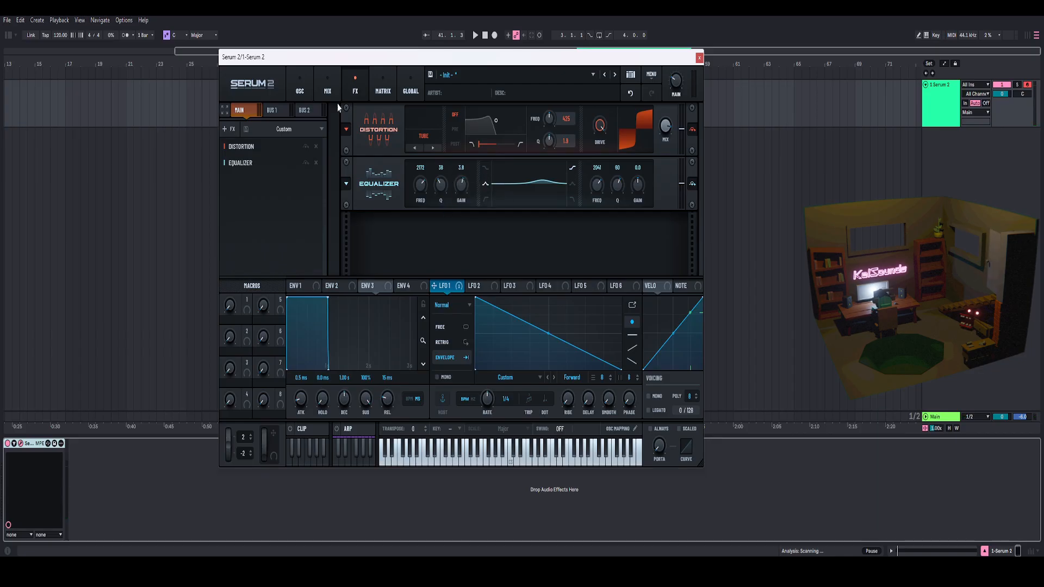
Audition the clip while reviewing the mixer routing and the distortion and equalizer chain.
{"action": "left_click", "coordinate": [300, 89]}
{"action": "left_click", "coordinate": [327, 90]}
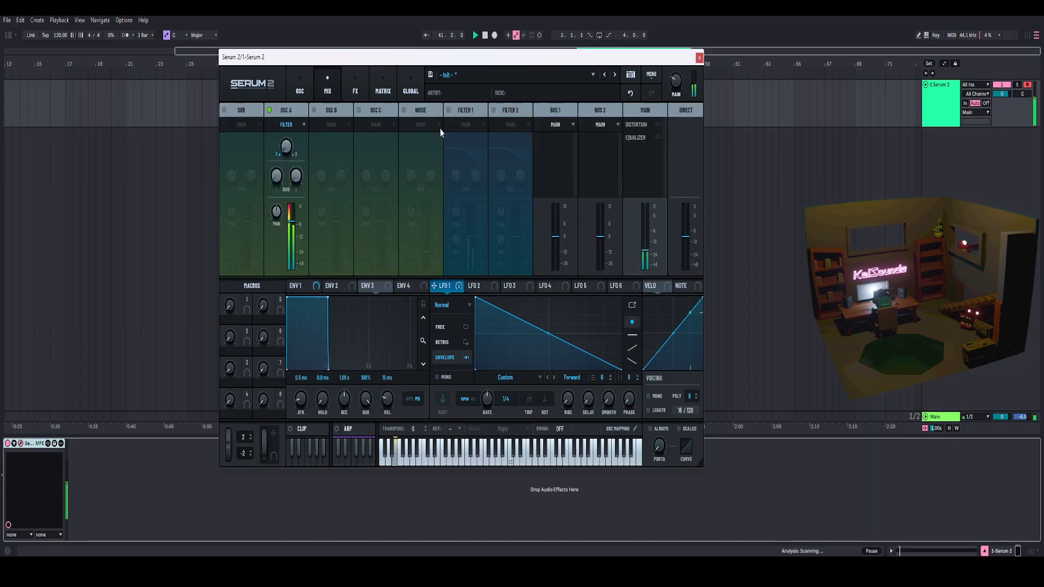
{"action": "left_click", "coordinate": [356, 89]}
{"action": "key", "text": "space"}
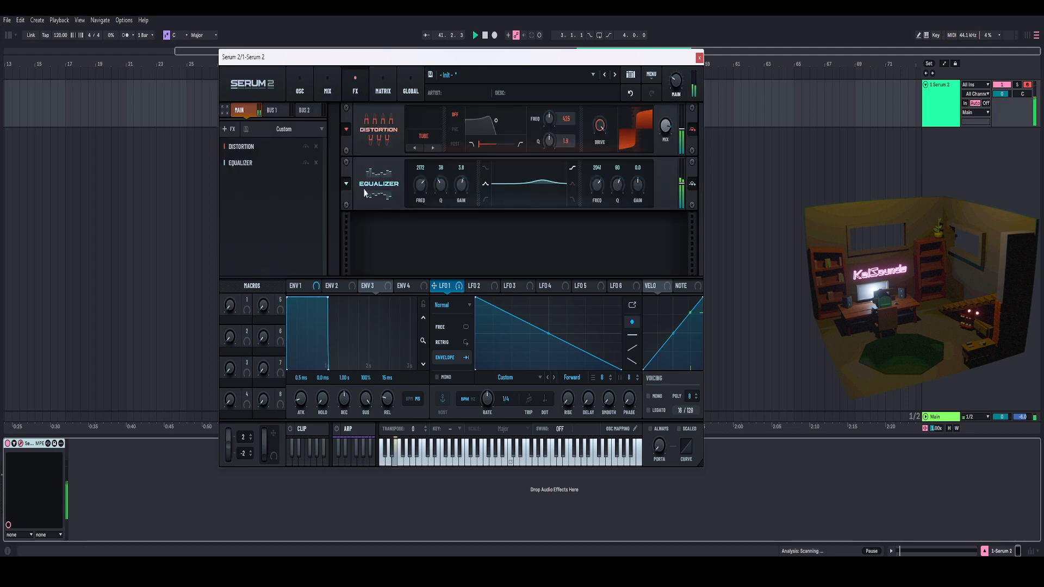
{"action": "key", "text": "space"}
{"action": "key", "text": "space"}
Lower the equalizer's low-band gain to 3.4 and bend LFO 1's descending ramp slightly downward.
{"action": "left_click_drag", "start_coordinate": [461, 183], "coordinate": [461, 187]}
{"action": "left_click_drag", "start_coordinate": [546, 332], "coordinate": [546, 336]}
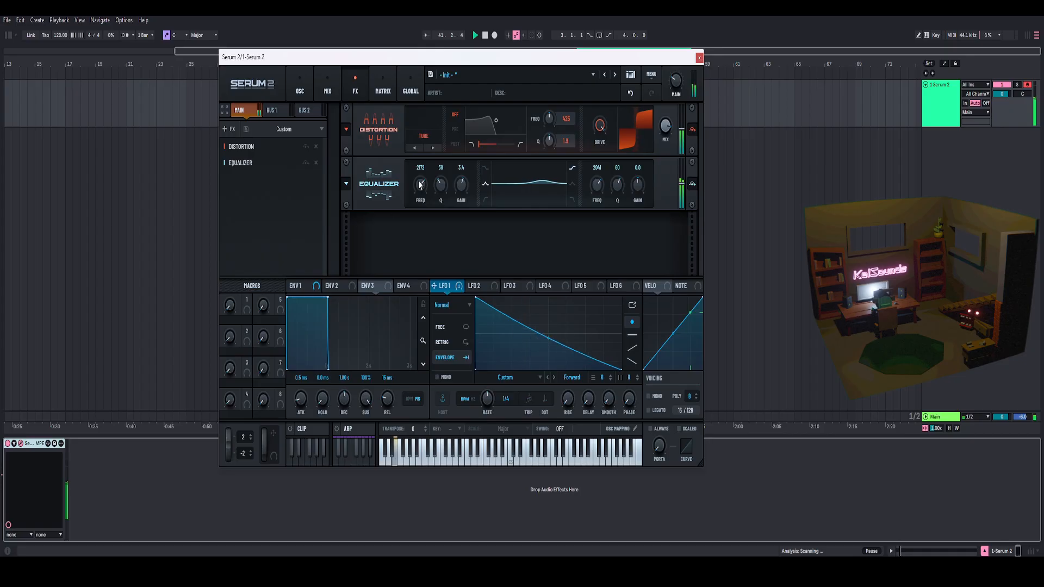
Return to the oscillator view and play the clip to check the sound and main output level.
{"action": "left_click", "coordinate": [296, 87]}
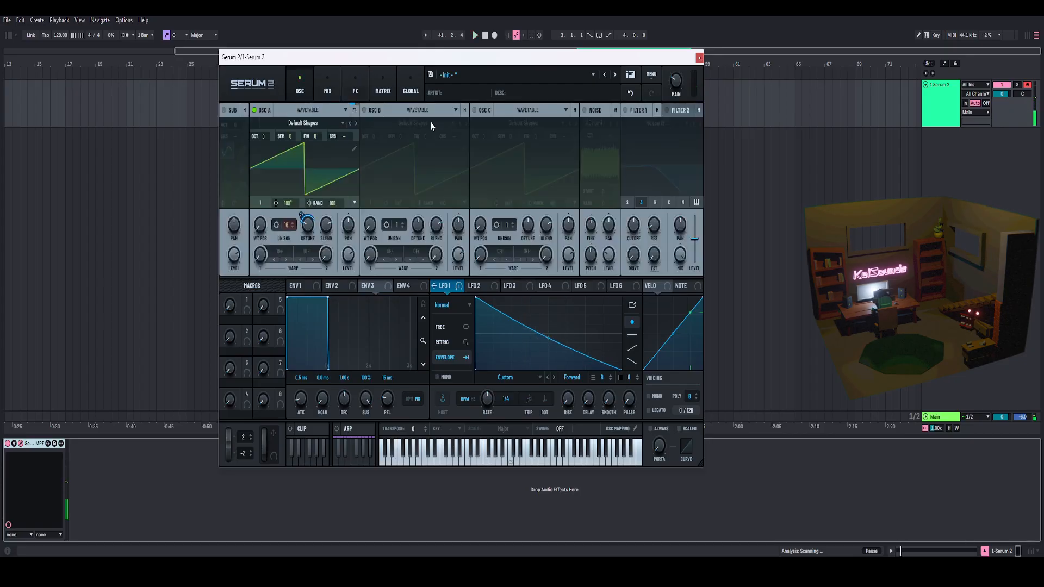
{"action": "key", "text": "space"}
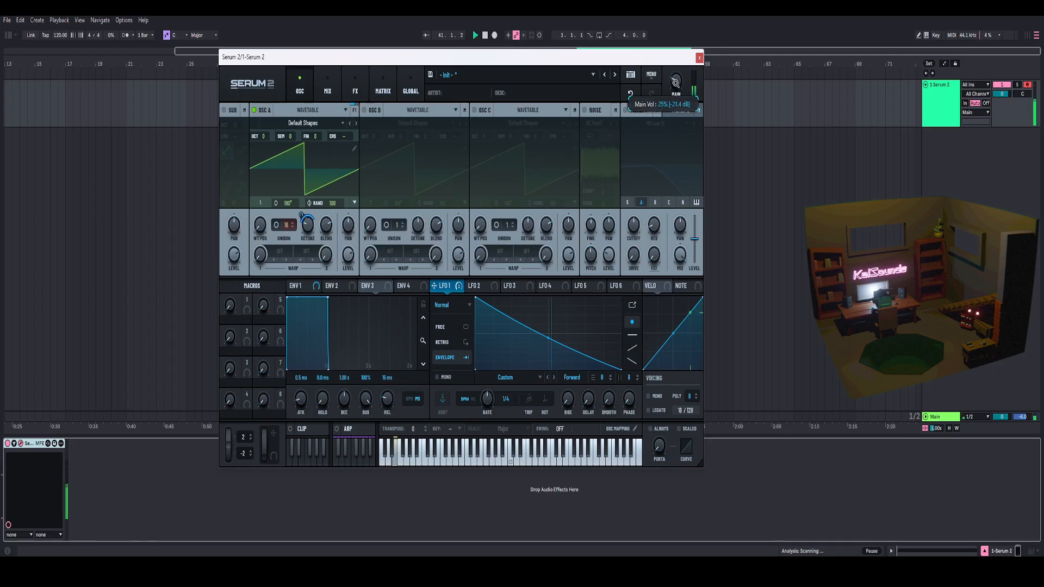
{"action": "key", "text": "space"}
Group the Serum 2 device into an Instrument Rack.
{"action": "left_click_drag", "start_coordinate": [429, 61], "coordinate": [443, 62]}
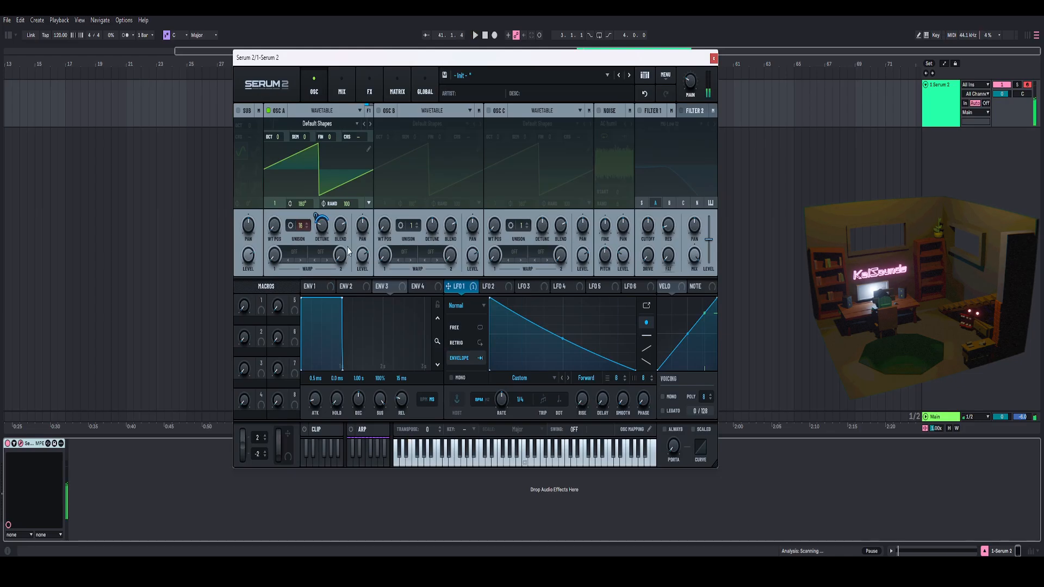
{"action": "left_click", "coordinate": [31, 447]}
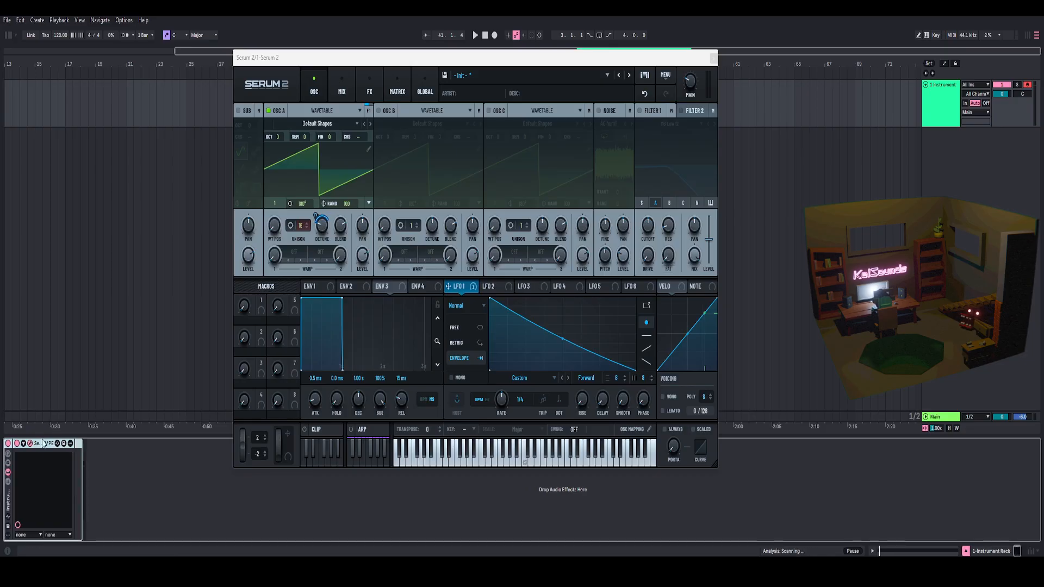
{"action": "key", "text": "ctrl+g"}
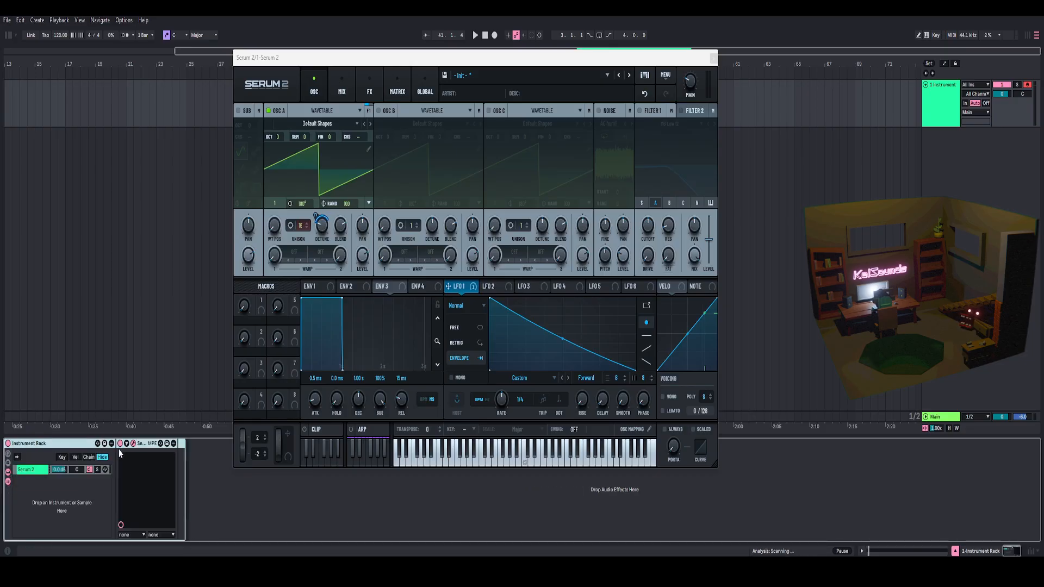
Expose Serum 2's Pitch Bend parameter in the unfolded device's configurable panel and raise the upward bend range to 3.
{"action": "left_click", "coordinate": [126, 443]}
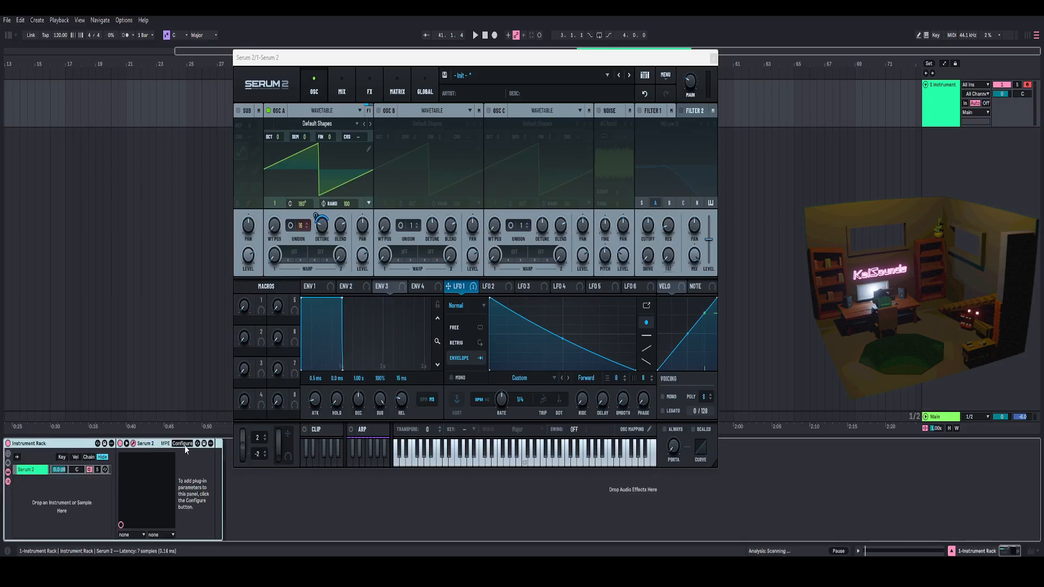
{"action": "left_click", "coordinate": [243, 445]}
{"action": "left_click", "coordinate": [265, 435]}
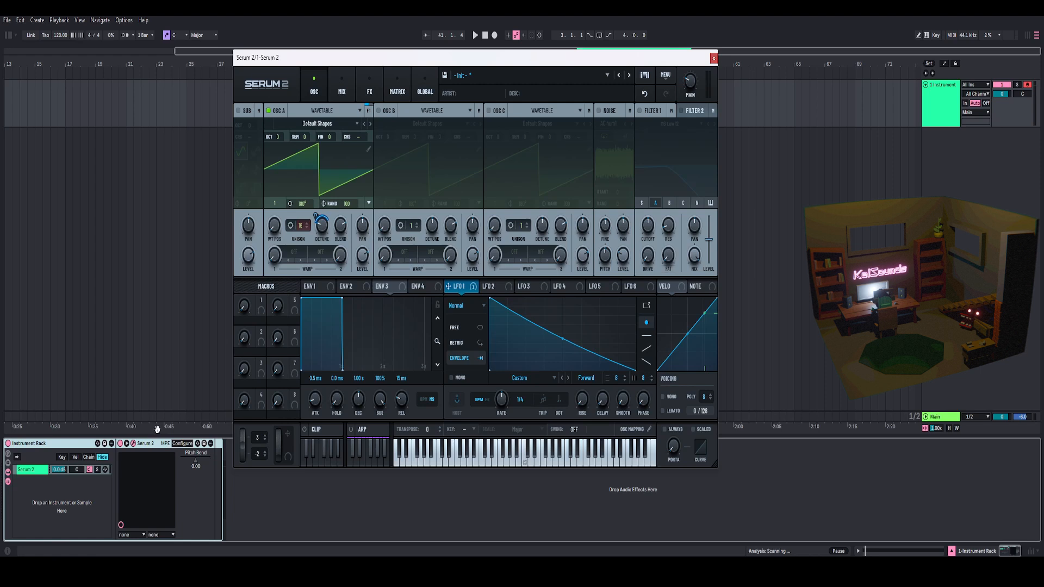
Show the Instrument Rack's macro controls and map Serum 2's Pitch Bend parameter to Macro 1.
{"action": "left_click", "coordinate": [8, 454]}
{"action": "left_click_drag", "start_coordinate": [387, 59], "coordinate": [469, 54]}
{"action": "left_click", "coordinate": [267, 445]}
{"action": "right_click", "coordinate": [281, 461]}
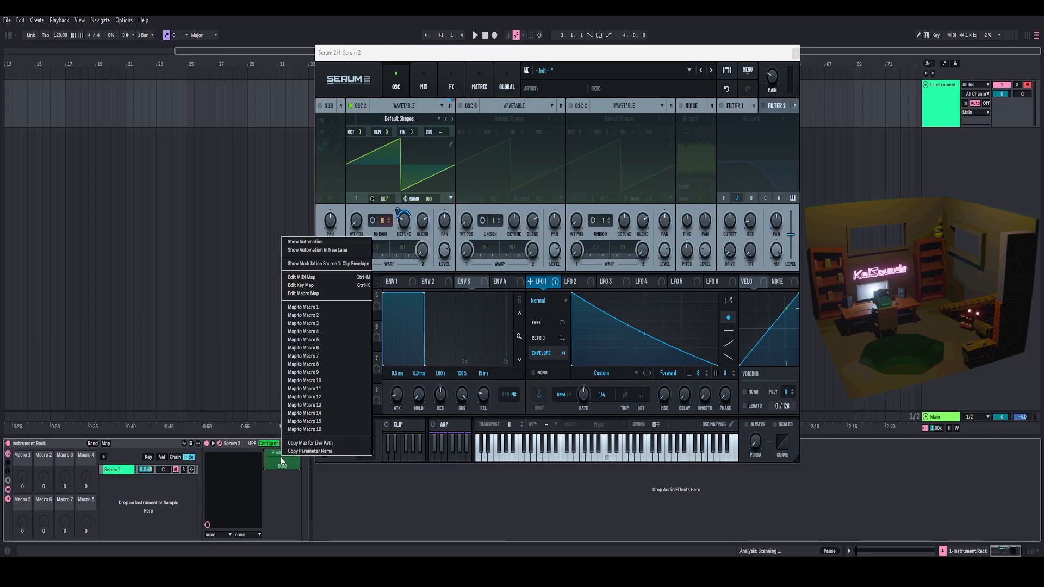
{"action": "left_click", "coordinate": [263, 445]}
{"action": "left_click", "coordinate": [267, 444]}
{"action": "right_click", "coordinate": [282, 462]}
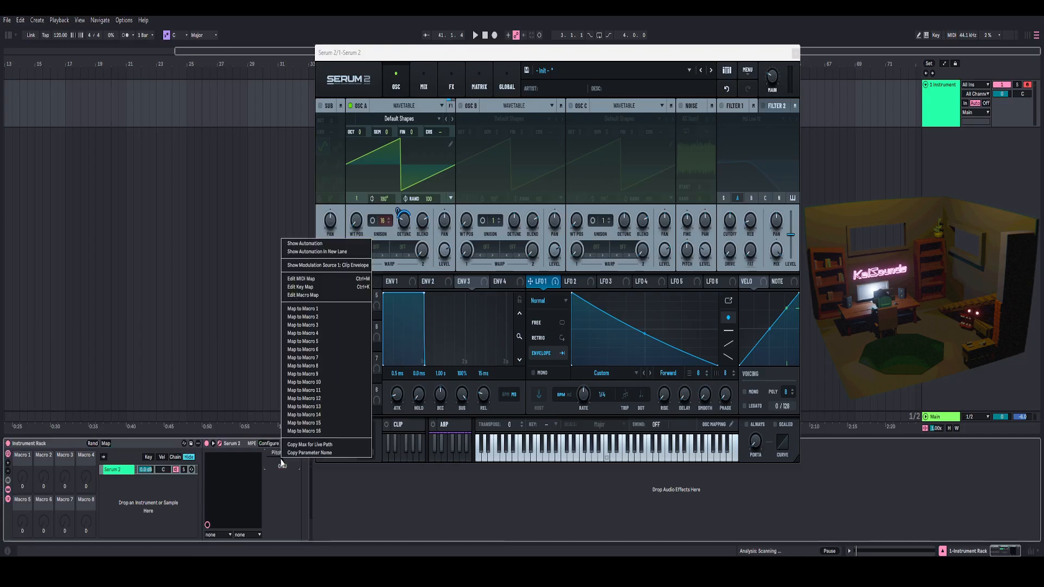
{"action": "left_click", "coordinate": [303, 308]}
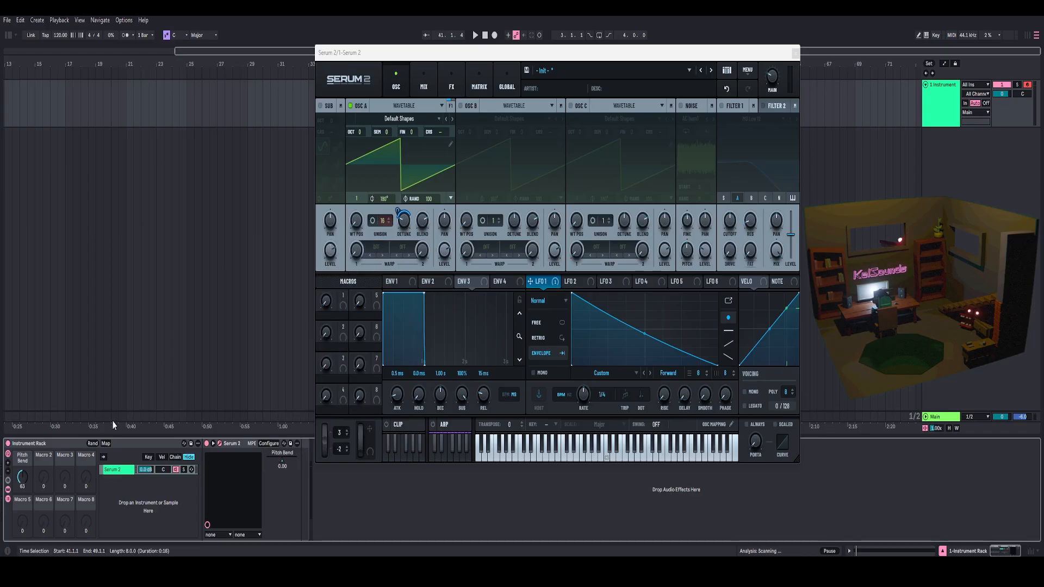
Set the minimum of the Pitch Bend macro mapping to 0.00.
{"action": "left_click", "coordinate": [106, 444]}
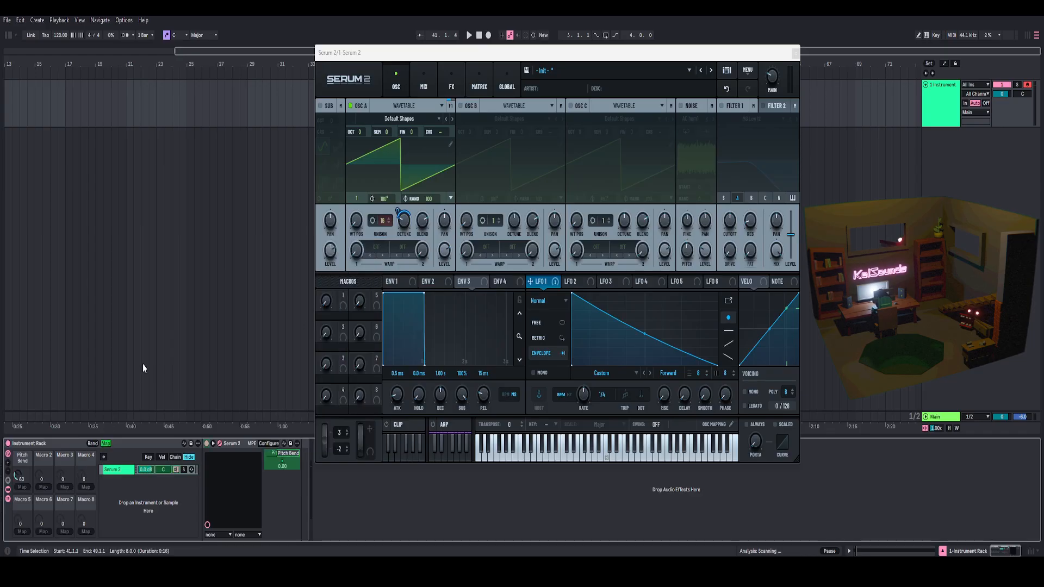
{"action": "left_click", "coordinate": [8, 36]}
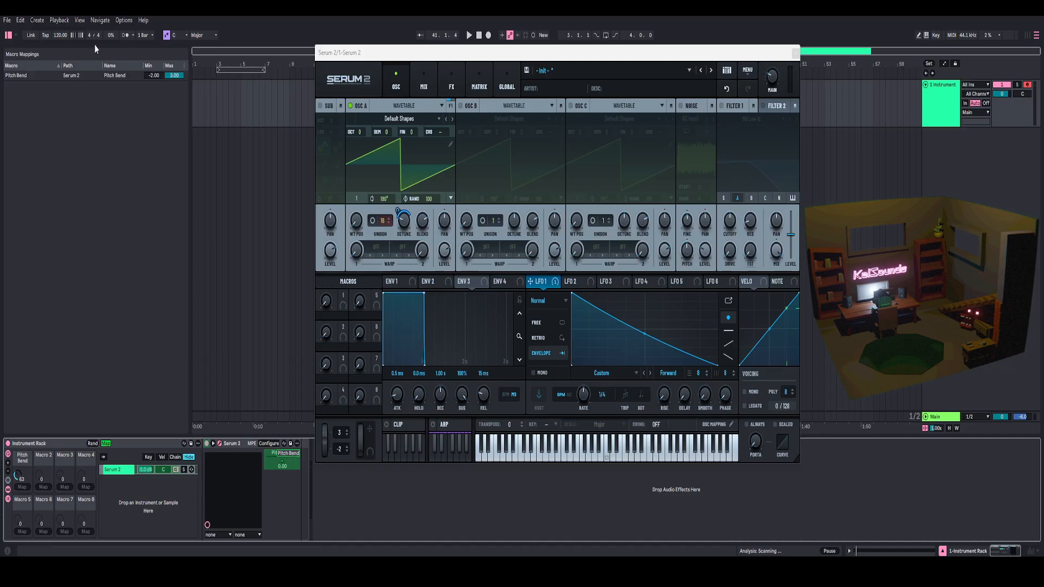
{"action": "left_click", "coordinate": [156, 76]}
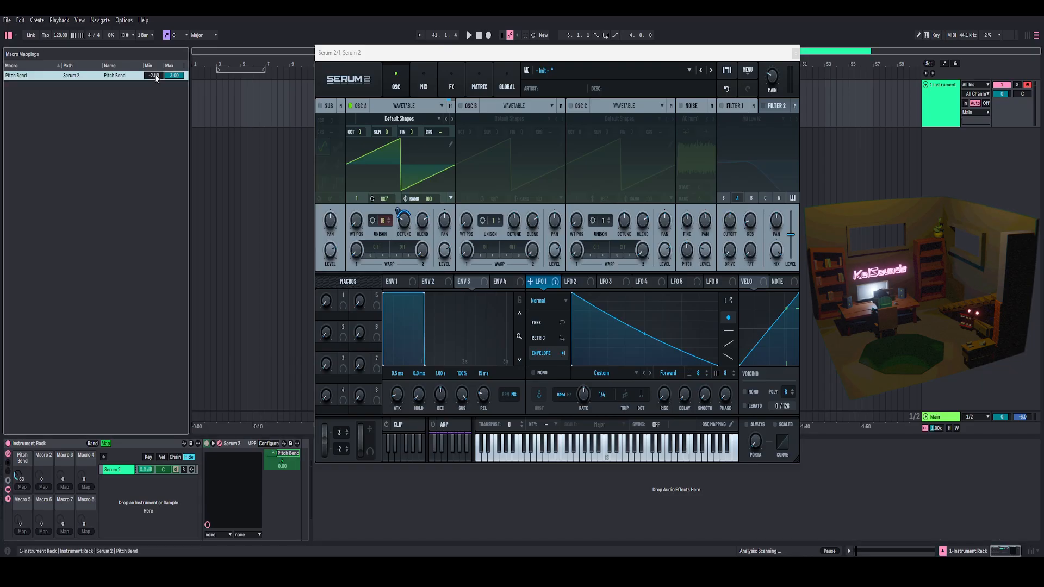
{"action": "key", "text": "Return"}
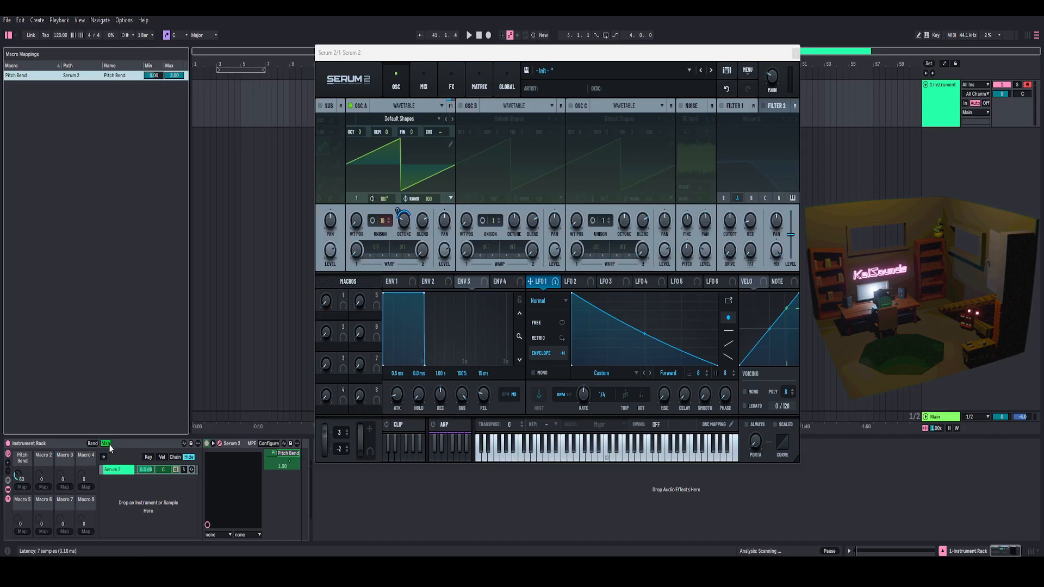
Turn the Pitch Bend macro down to 0, audition its effect during playback, and leave macro mapping mode.
{"action": "left_click_drag", "start_coordinate": [21, 477], "coordinate": [21, 511]}
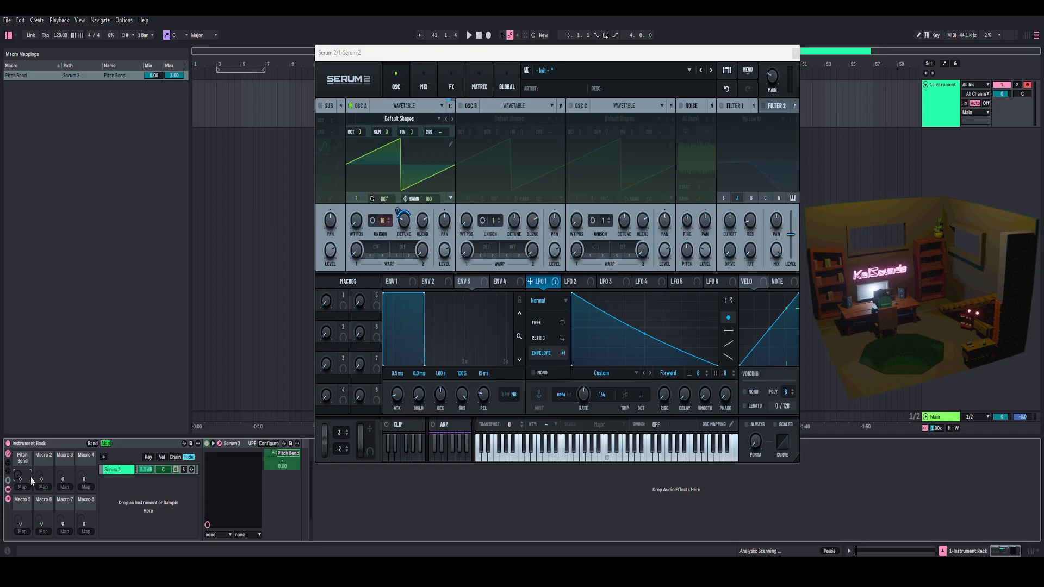
{"action": "mouse_move", "coordinate": [20, 476]}
{"action": "left_mouse_down"}
{"action": "mouse_move", "coordinate": [21, 451]}
{"action": "mouse_move", "coordinate": [20, 475]}
{"action": "left_mouse_up"}
{"action": "left_click", "coordinate": [9, 36]}
{"action": "key", "text": "space"}
{"action": "left_click_drag", "start_coordinate": [19, 476], "coordinate": [20, 478]}
{"action": "key", "text": "space"}
{"action": "left_click", "coordinate": [106, 445]}
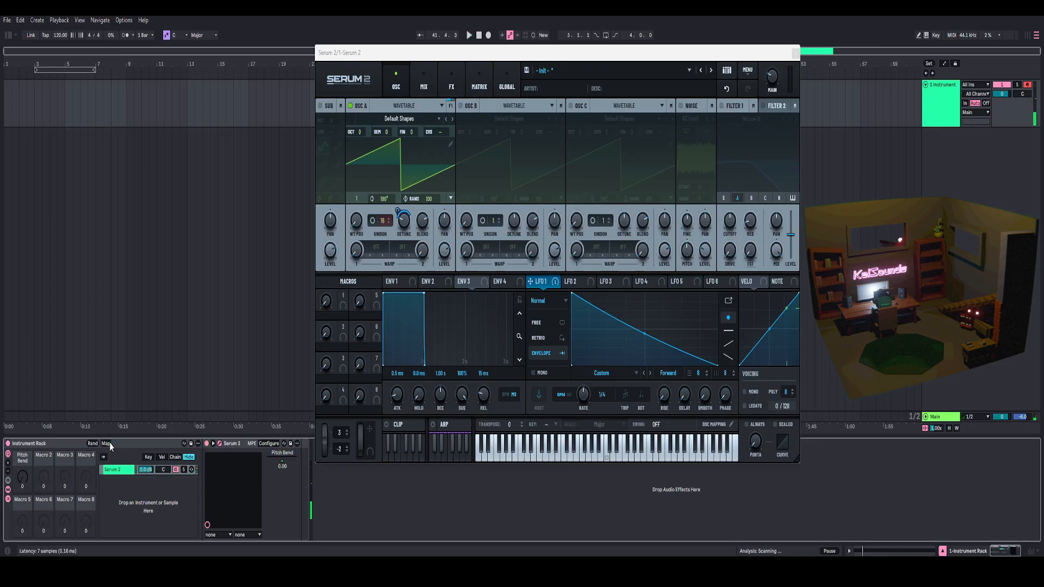
Close the Serum 2 window and add an Auto Filter from the filter audio effects to the Serum 2 chain.
{"action": "left_click", "coordinate": [796, 54]}
{"action": "left_click", "coordinate": [121, 474]}
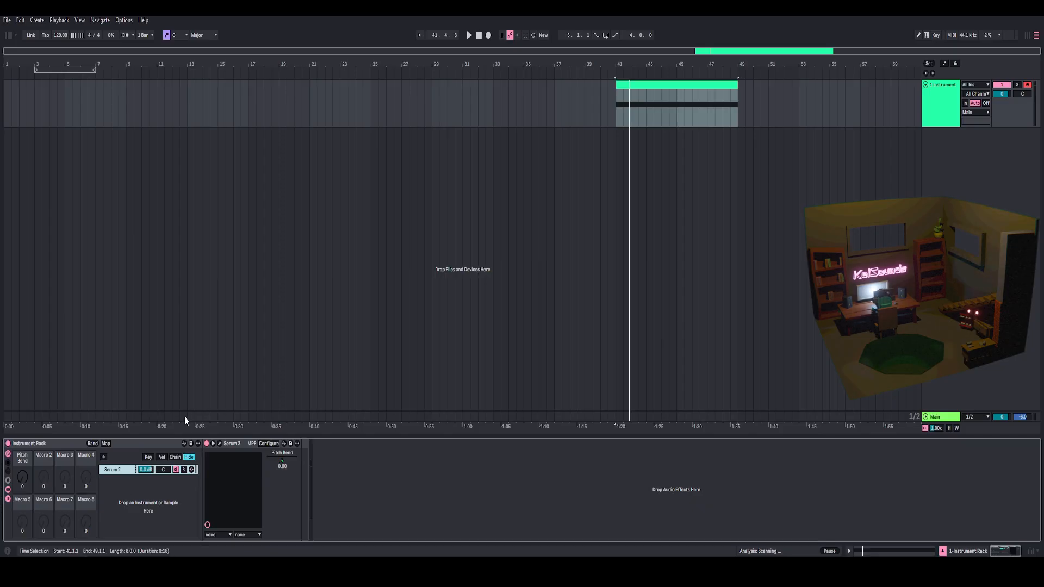
{"action": "left_click", "coordinate": [240, 445]}
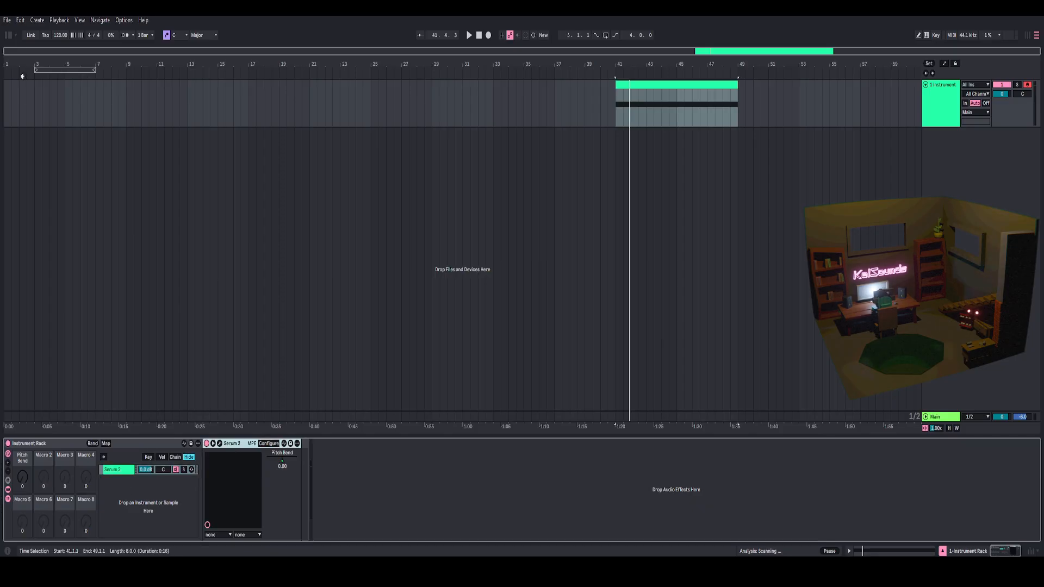
{"action": "left_click", "coordinate": [11, 37]}
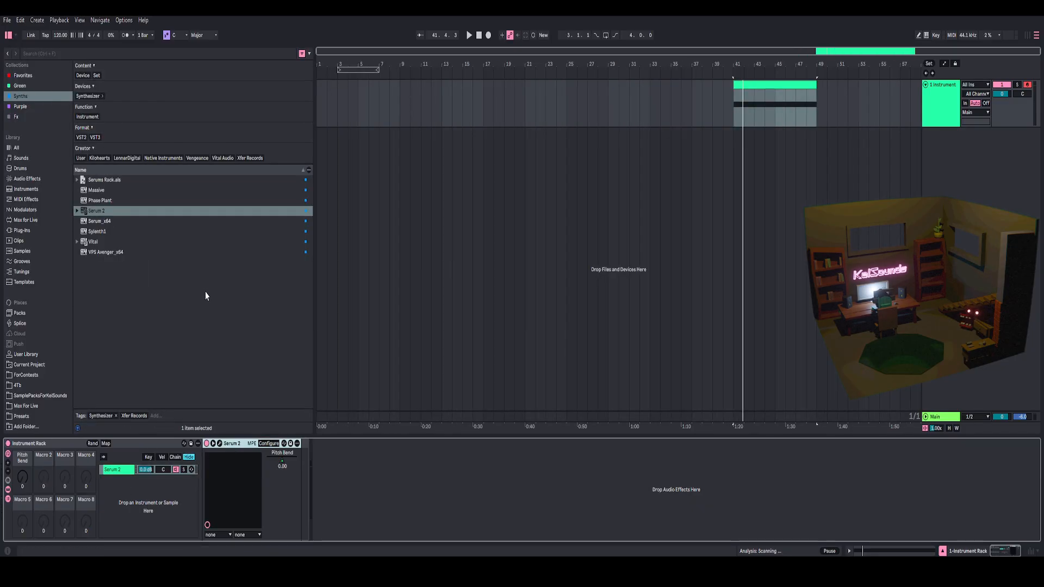
{"action": "left_click", "coordinate": [26, 178]}
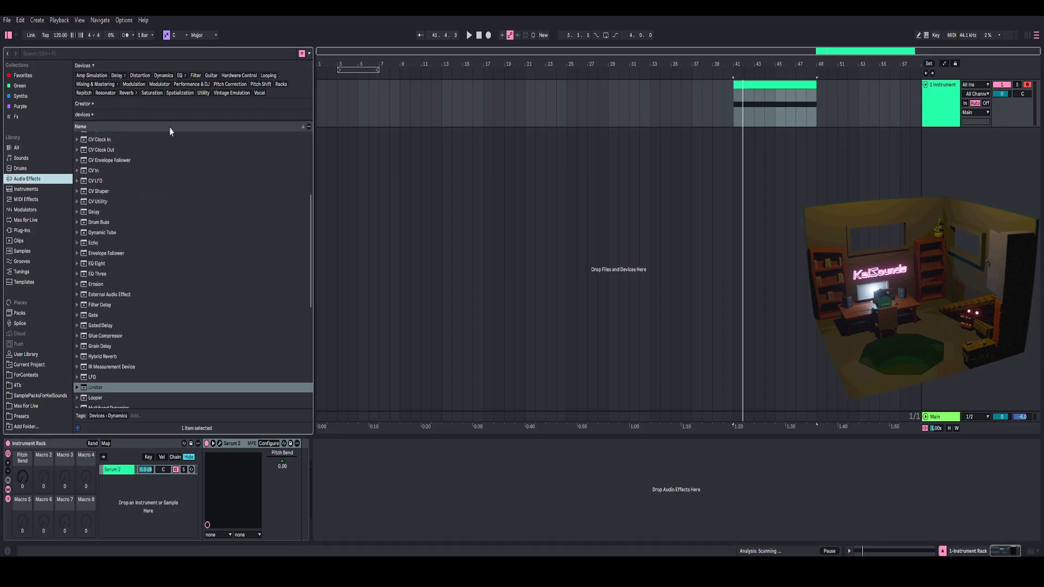
{"action": "left_click", "coordinate": [195, 75]}
{"action": "left_click_drag", "start_coordinate": [99, 157], "coordinate": [119, 472]}
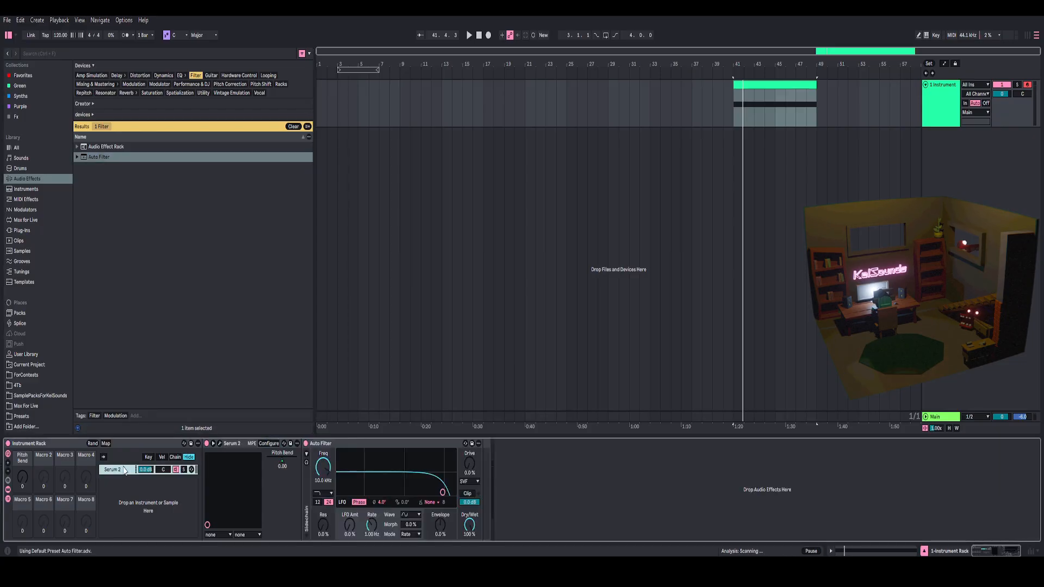
Switch the Auto Filter to the Comb type with 104 Hz frequency and 100 % resonance and morph.
{"action": "left_click", "coordinate": [333, 443]}
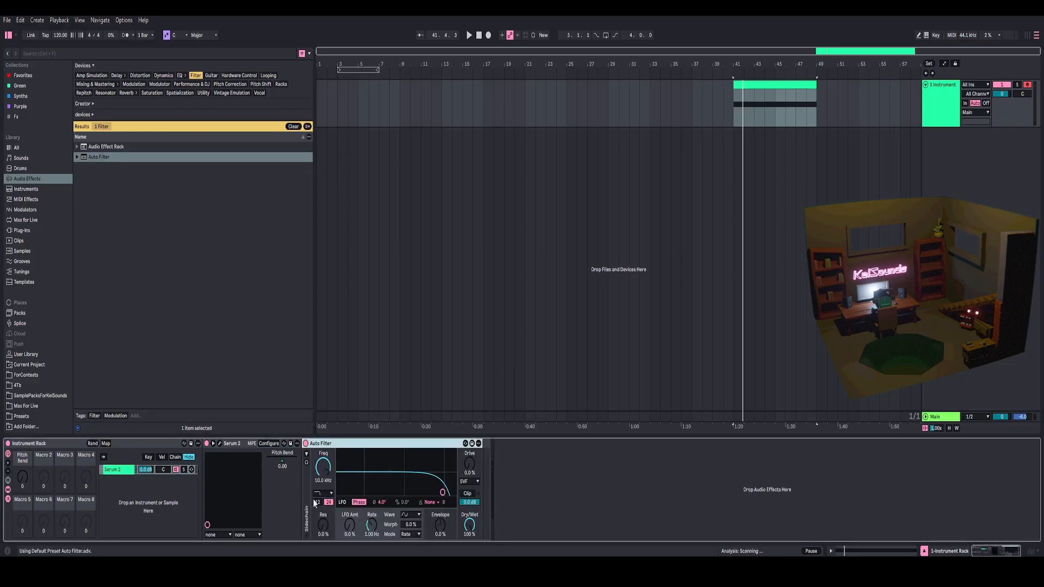
{"action": "left_click", "coordinate": [323, 494]}
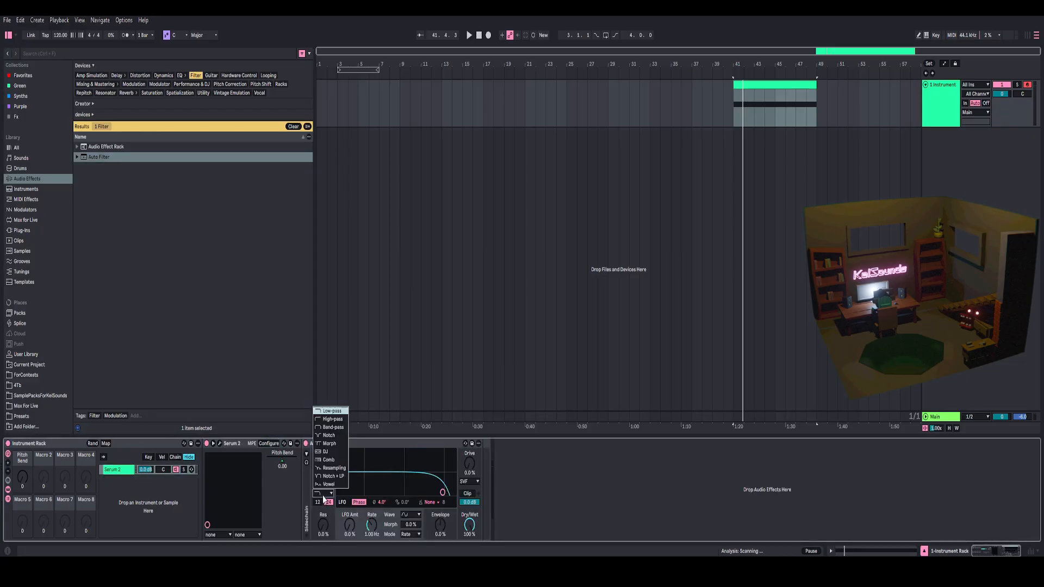
{"action": "left_click", "coordinate": [328, 460]}
{"action": "left_click_drag", "start_coordinate": [323, 534], "coordinate": [327, 464]}
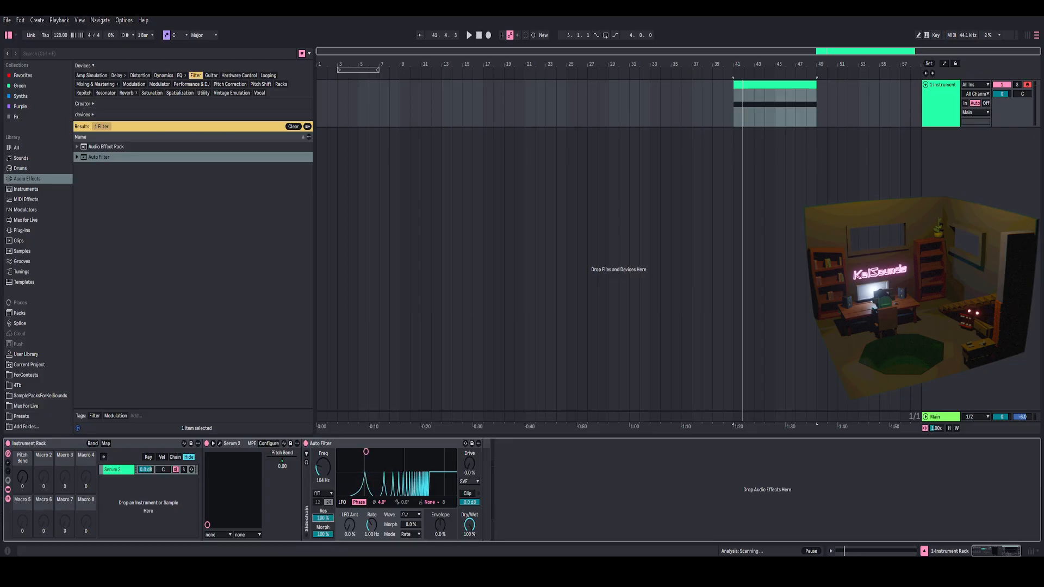
Group the Auto Filter into an Audio Effect Rack and create a parallel empty chain beside the Auto Filter chain.
{"action": "left_click", "coordinate": [333, 442]}
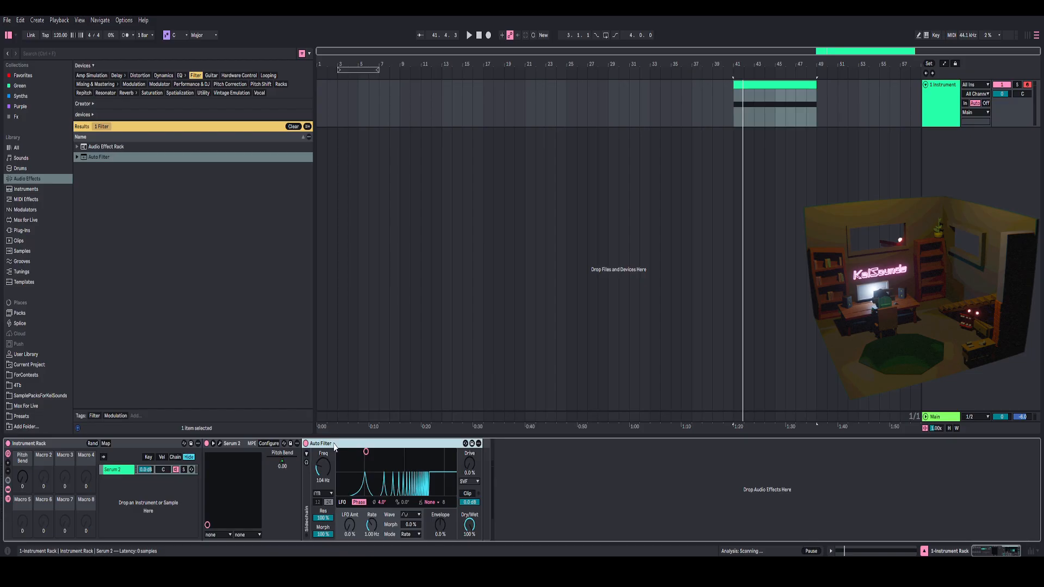
{"action": "key", "text": "ctrl+g"}
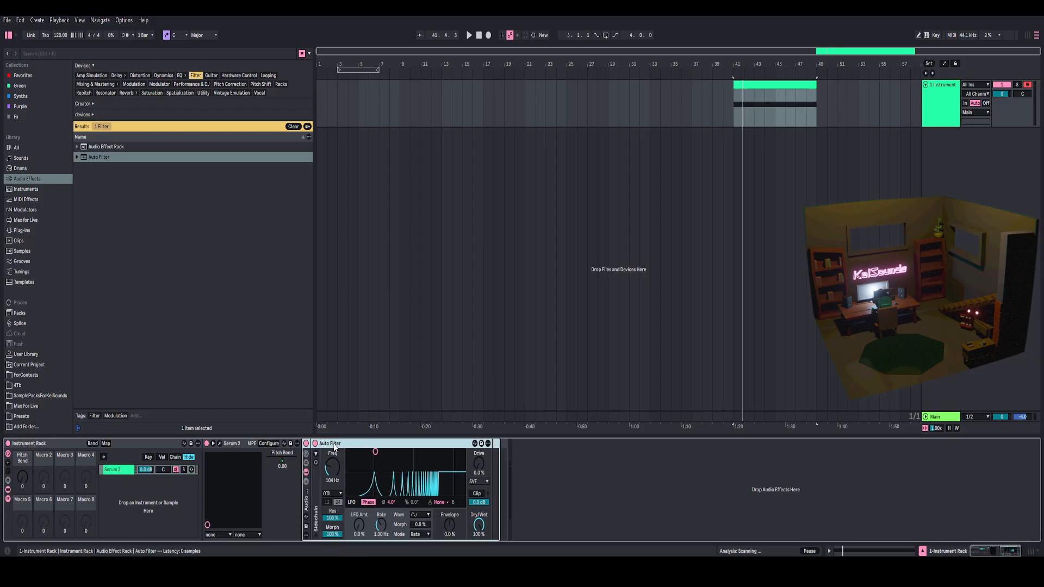
{"action": "left_click", "coordinate": [306, 482]}
{"action": "left_click", "coordinate": [338, 492]}
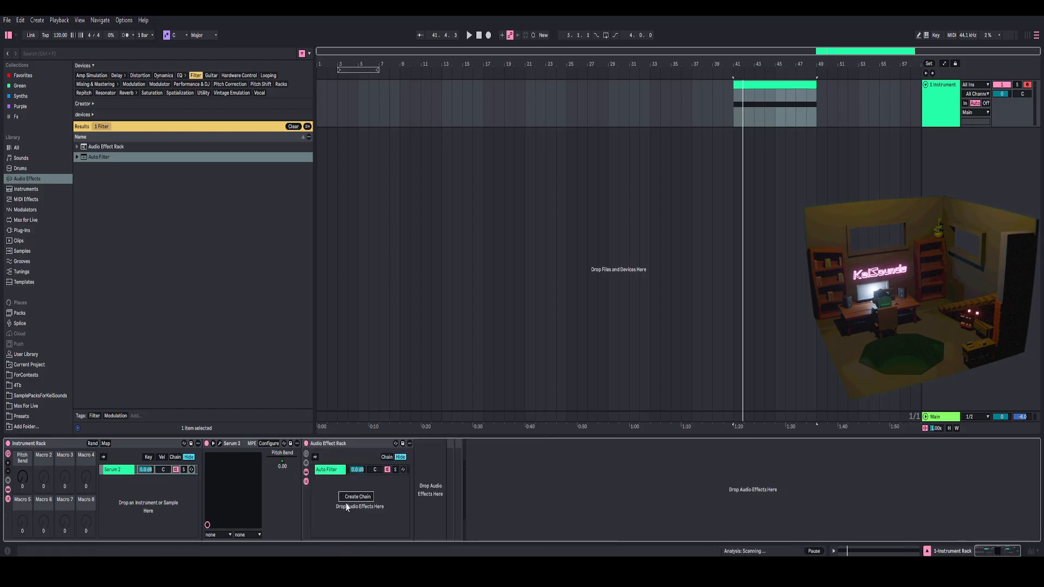
{"action": "left_click", "coordinate": [351, 497]}
{"action": "left_click", "coordinate": [334, 470]}
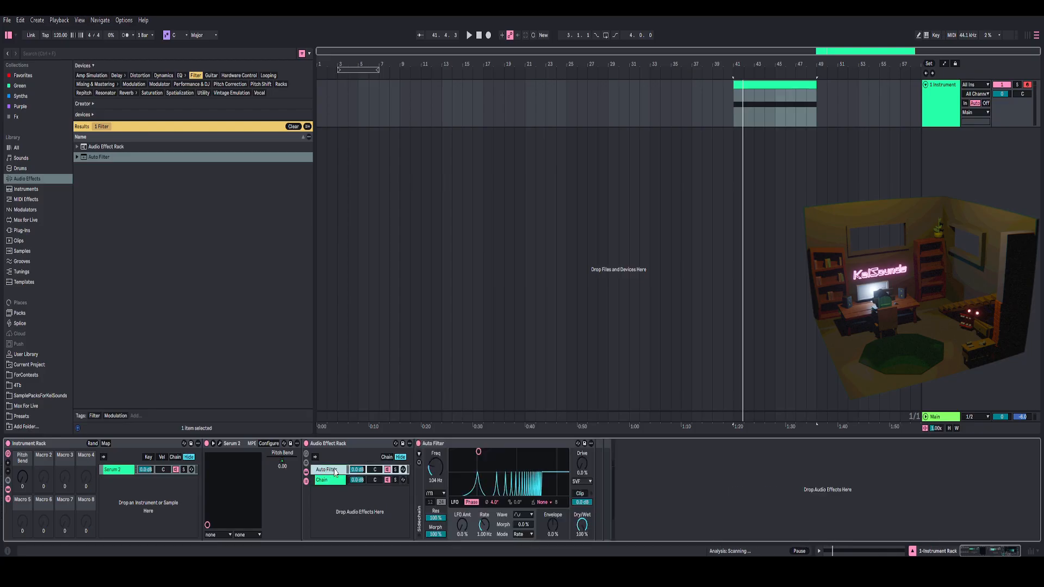
Lower the comb filter's frequency to 34.6 Hz and raise its drive to 20 % while playing the clip.
{"action": "left_click_drag", "start_coordinate": [435, 467], "coordinate": [437, 467]}
{"action": "key", "text": "space"}
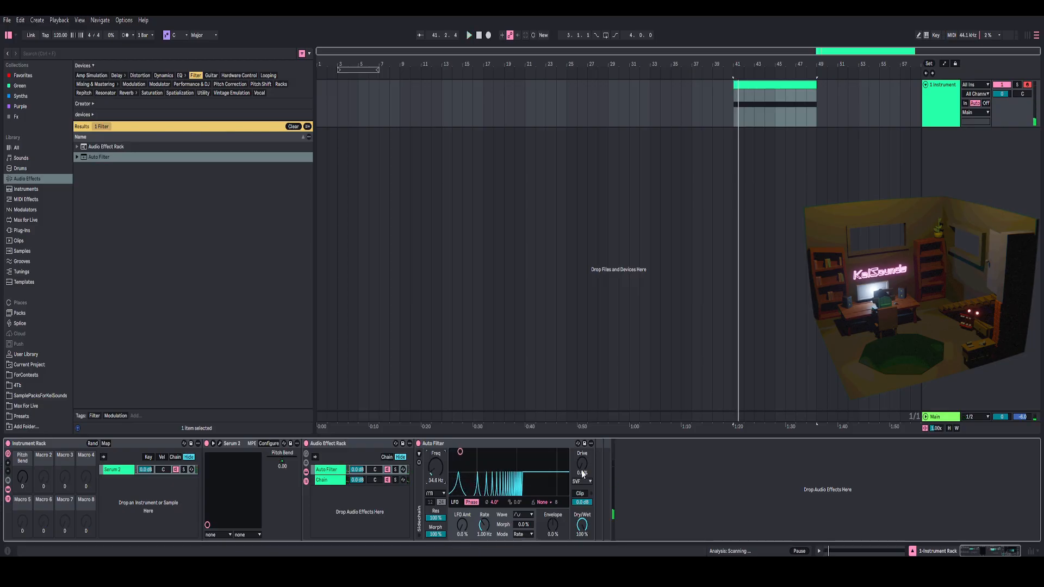
{"action": "key", "text": "space"}
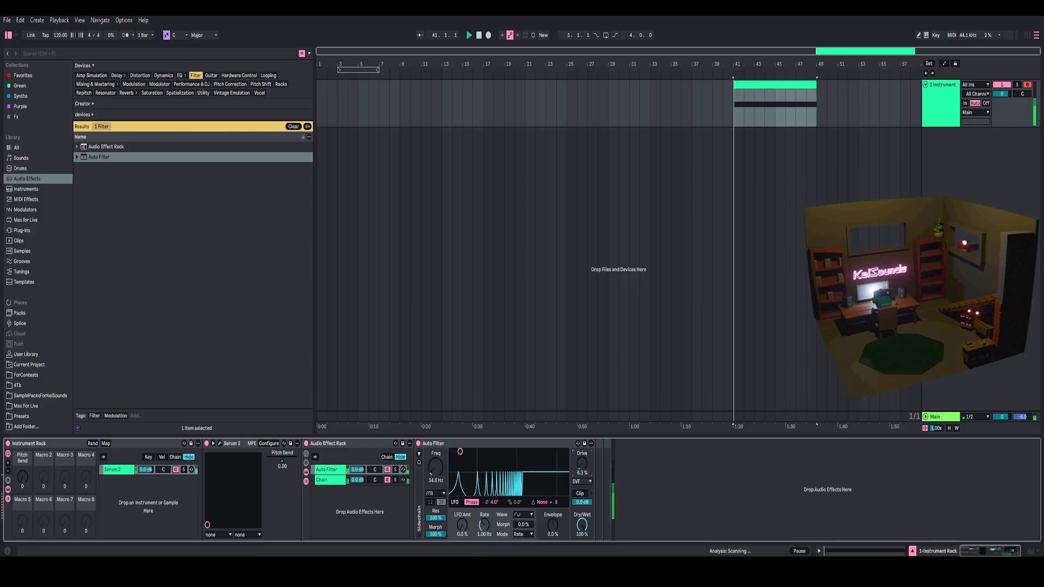
{"action": "left_click_drag", "start_coordinate": [582, 464], "coordinate": [582, 453]}
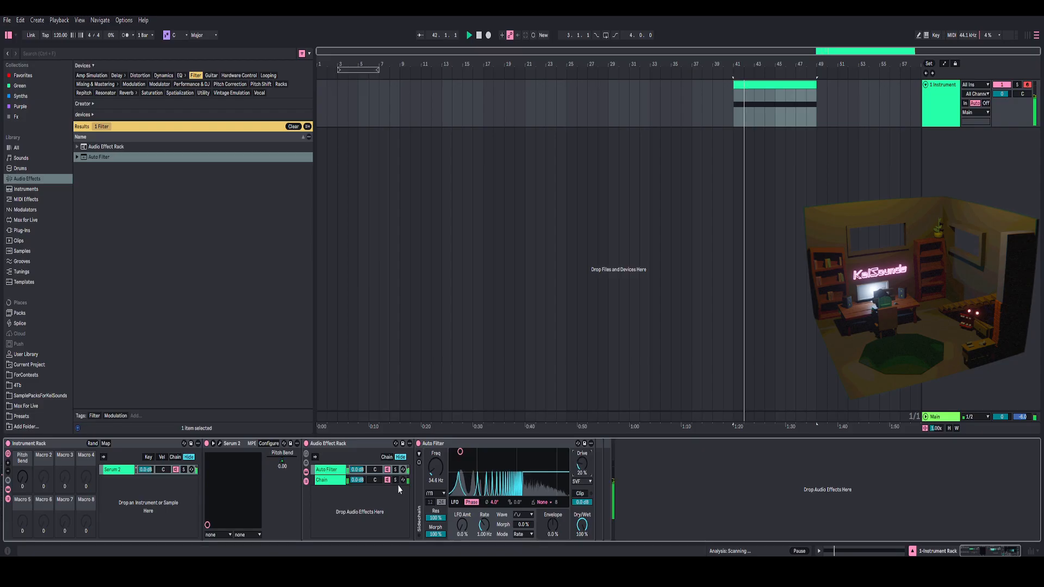
{"action": "key", "text": "space"}
Fine-tune the comb filter's frequency by ear to 56.7 Hz during playback.
{"action": "key", "text": "space"}
{"action": "left_click_drag", "start_coordinate": [435, 467], "coordinate": [435, 456]}
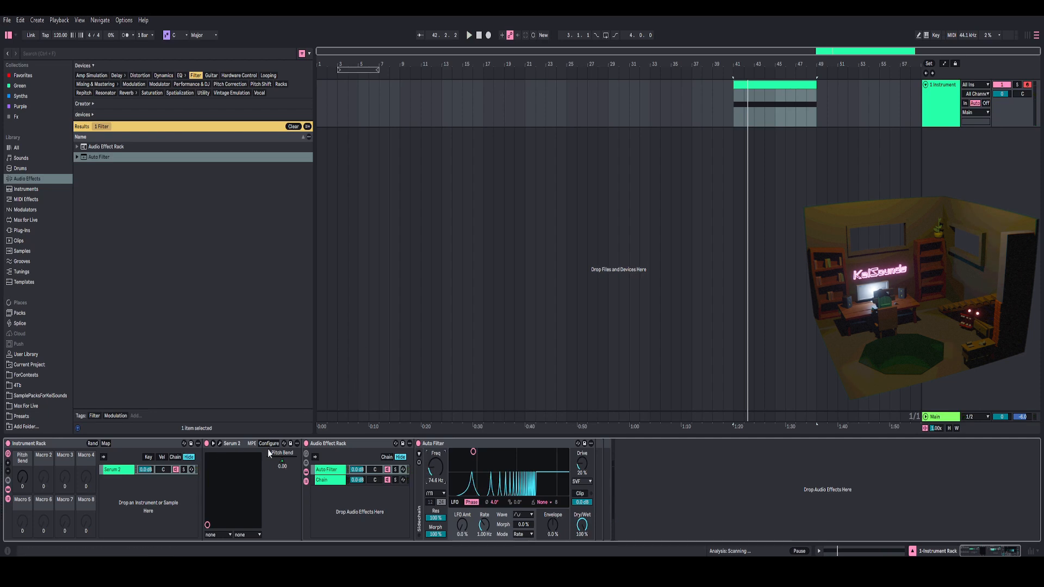
{"action": "key", "text": "space"}
{"action": "left_click_drag", "start_coordinate": [434, 471], "coordinate": [434, 476]}
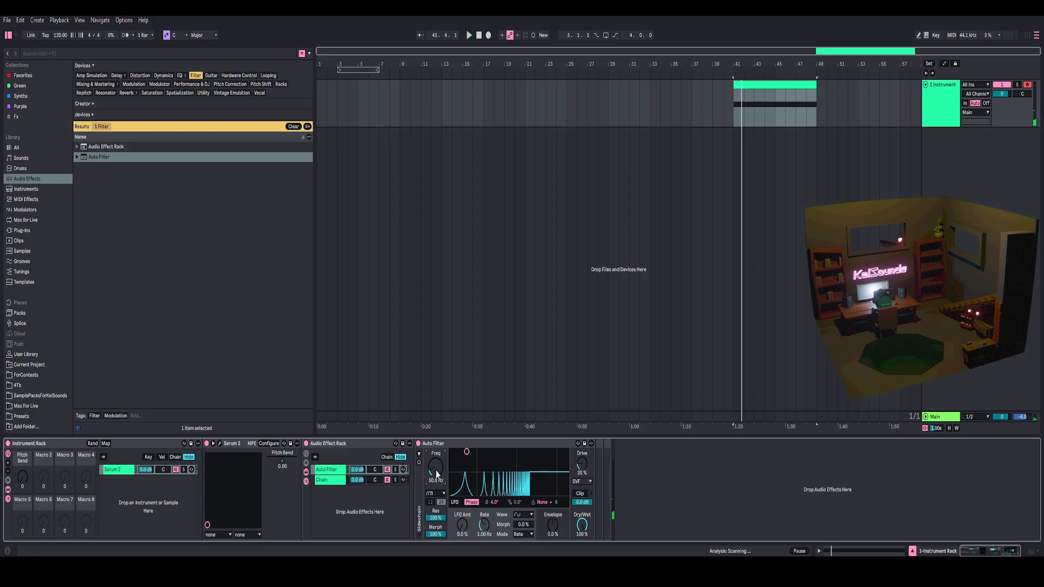
{"action": "left_click_drag", "start_coordinate": [436, 469], "coordinate": [436, 468]}
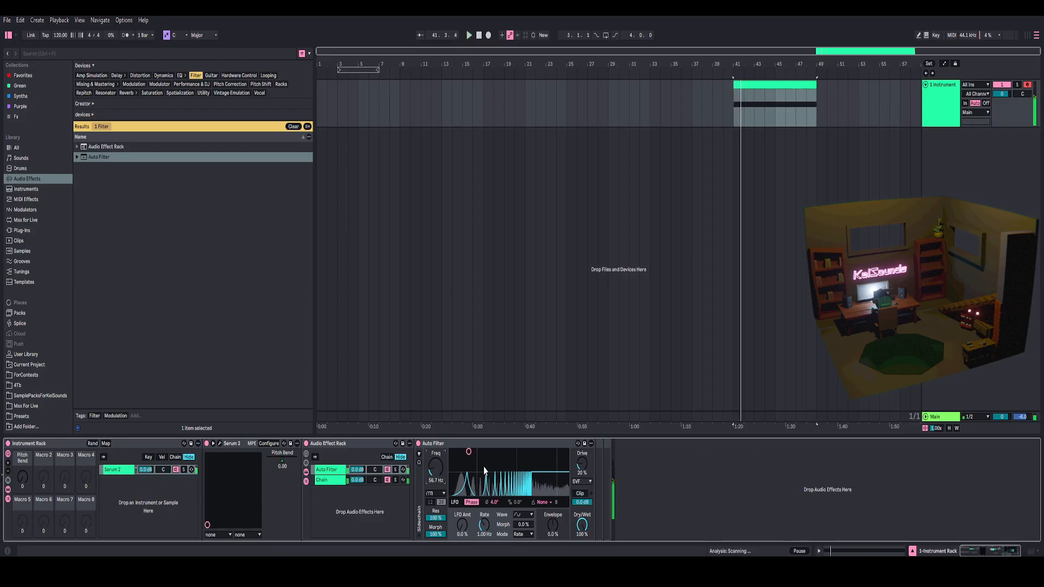
Filter the audio effects by the Reverb category and add the Reverb device to the Serum 2 chain.
{"action": "left_click", "coordinate": [293, 127]}
{"action": "left_click", "coordinate": [126, 93]}
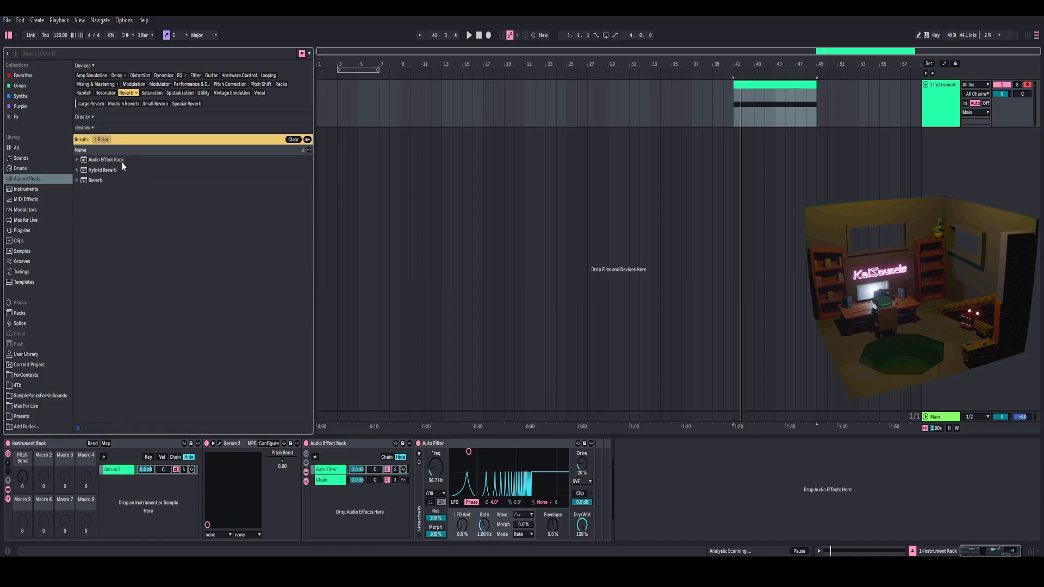
{"action": "left_click_drag", "start_coordinate": [100, 180], "coordinate": [120, 473]}
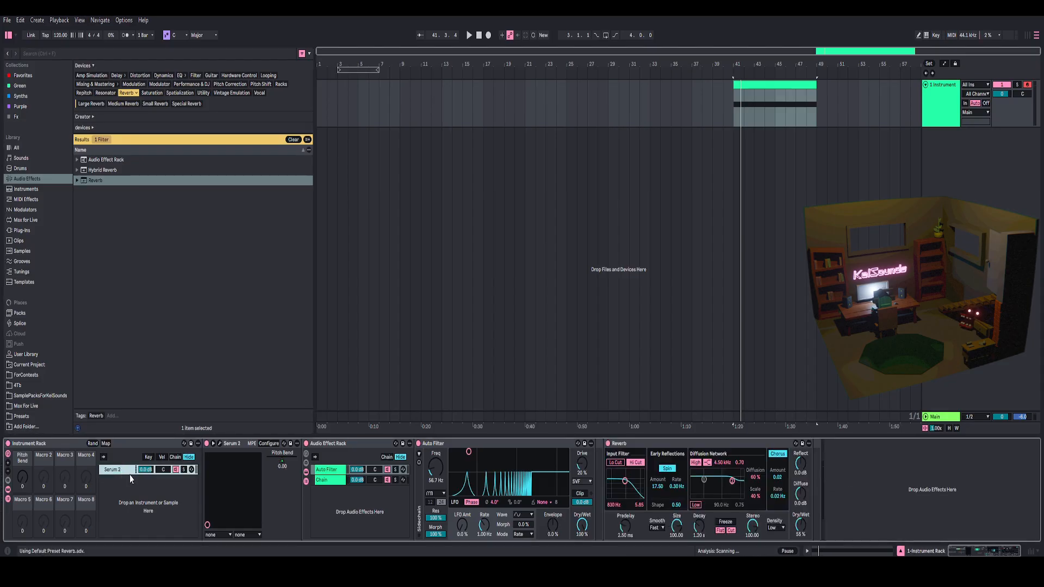
Group the Reverb into its own Audio Effect Rack, create a parallel empty chain, and select the Reverb chain.
{"action": "left_click", "coordinate": [636, 444]}
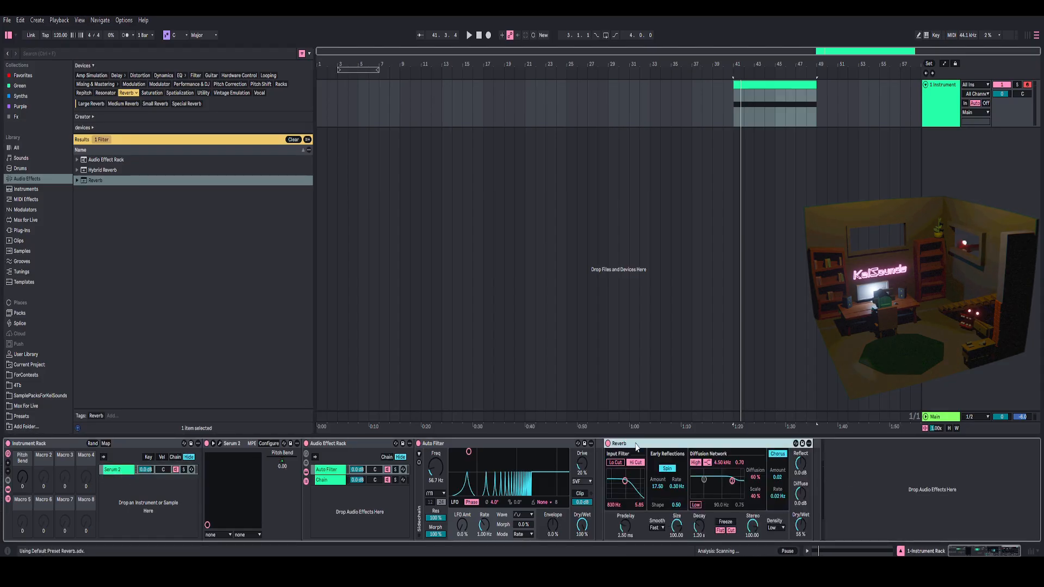
{"action": "key", "text": "ctrl+g"}
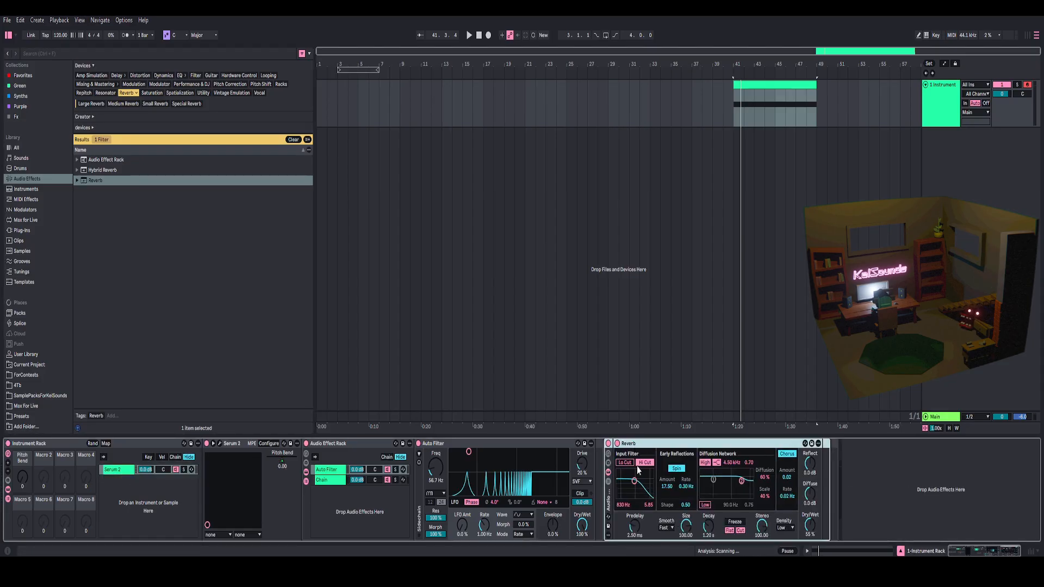
{"action": "left_click", "coordinate": [608, 482]}
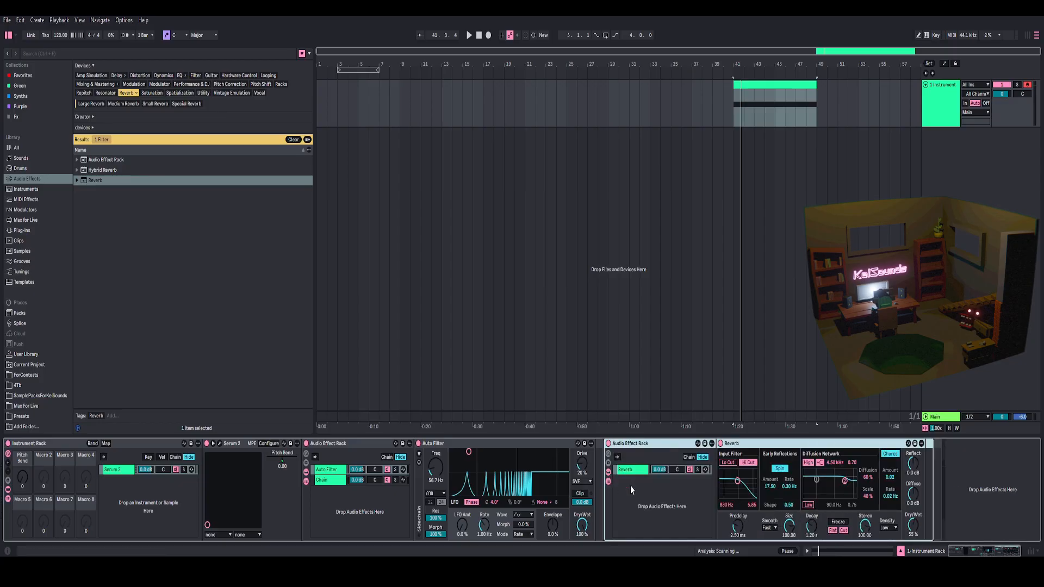
{"action": "left_click", "coordinate": [631, 489]}
{"action": "right_click", "coordinate": [630, 489]}
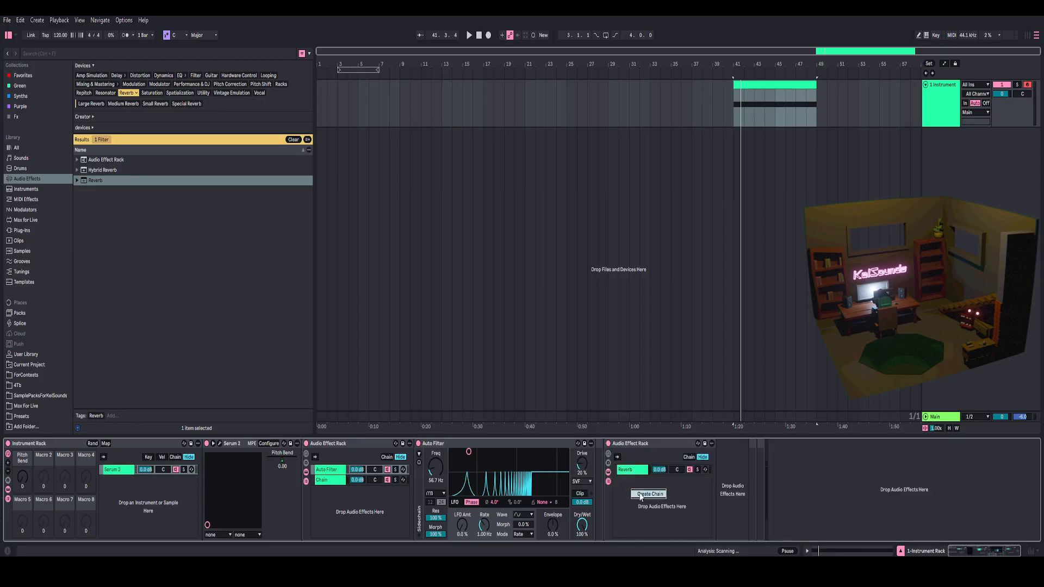
{"action": "left_click", "coordinate": [649, 495]}
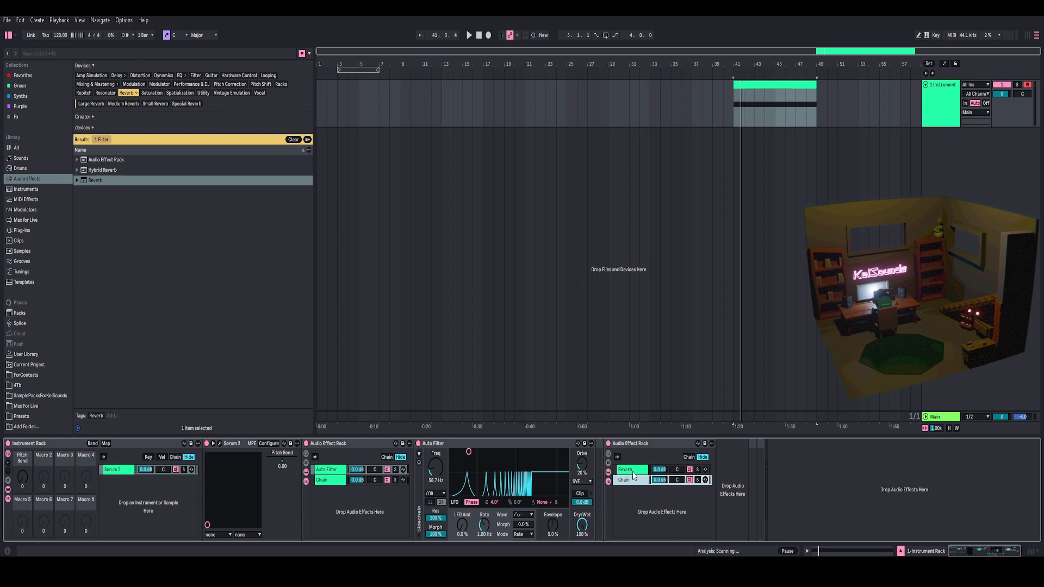
{"action": "left_click", "coordinate": [631, 470]}
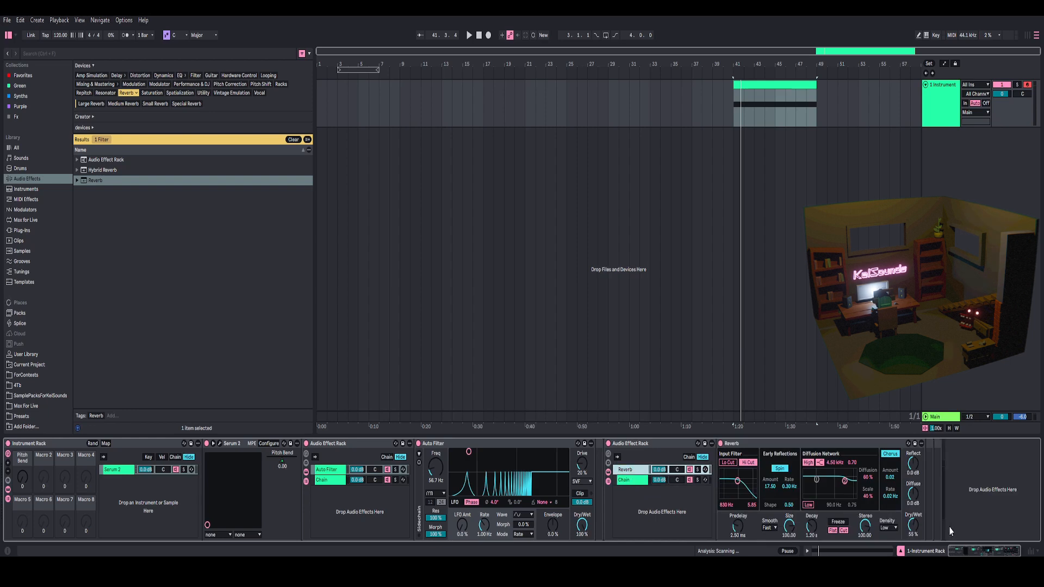
Set the Reverb to 100 % wet with size 2.57 and decay 1.47 s, and enable its low cut with the input filter at 914 Hz.
{"action": "left_click_drag", "start_coordinate": [913, 525], "coordinate": [913, 479]}
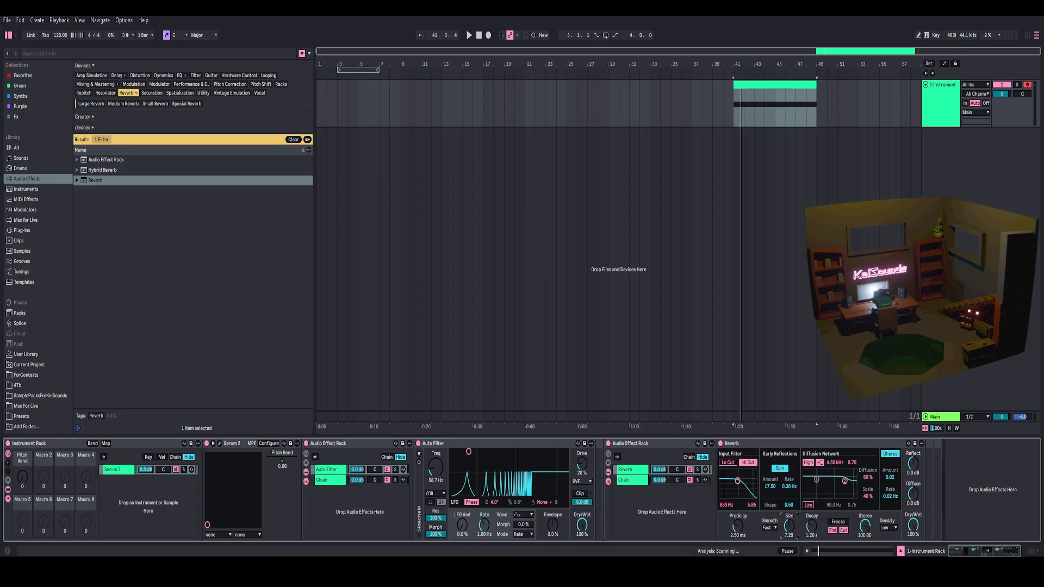
{"action": "left_click_drag", "start_coordinate": [812, 527], "coordinate": [811, 544]}
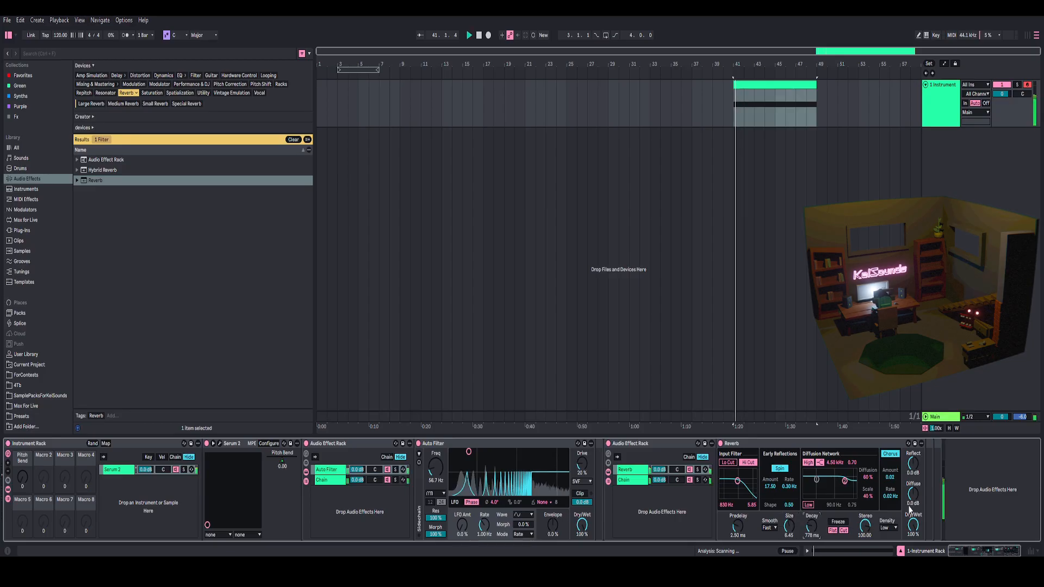
{"action": "key", "text": "space"}
{"action": "left_click_drag", "start_coordinate": [790, 527], "coordinate": [811, 531]}
{"action": "left_click", "coordinate": [727, 463]}
{"action": "left_click_drag", "start_coordinate": [738, 482], "coordinate": [739, 483]}
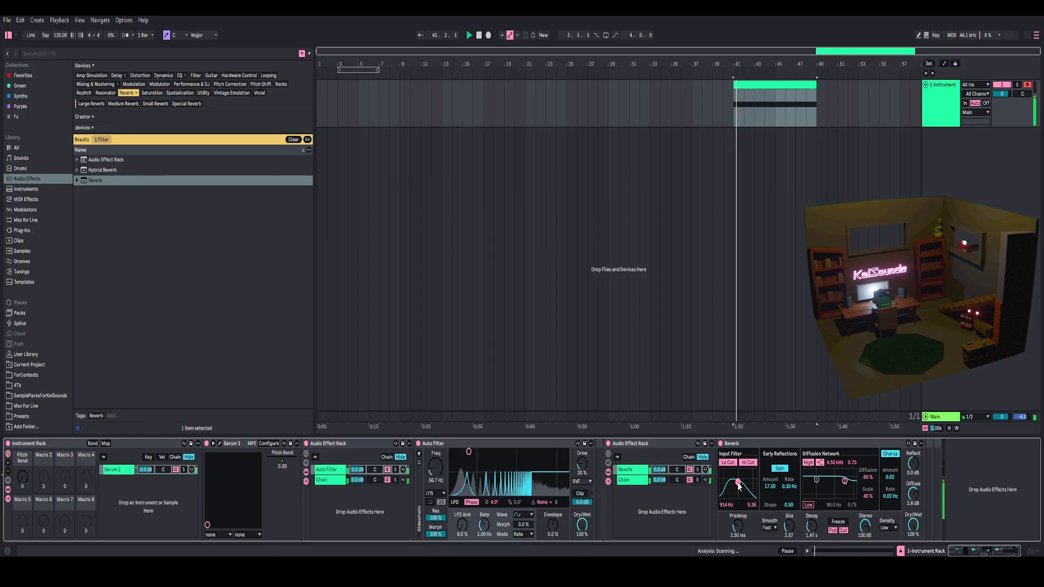
Lower the Reverb chain's volume in its Audio Effect Rack by ear while playing the clip.
{"action": "left_click_drag", "start_coordinate": [660, 470], "coordinate": [660, 474]}
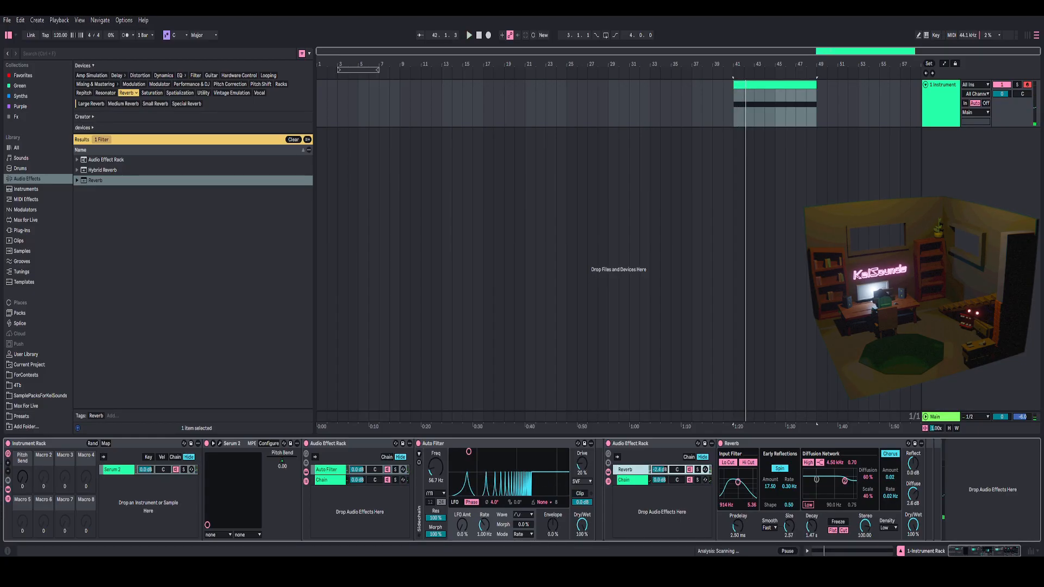
{"action": "key", "text": "space"}
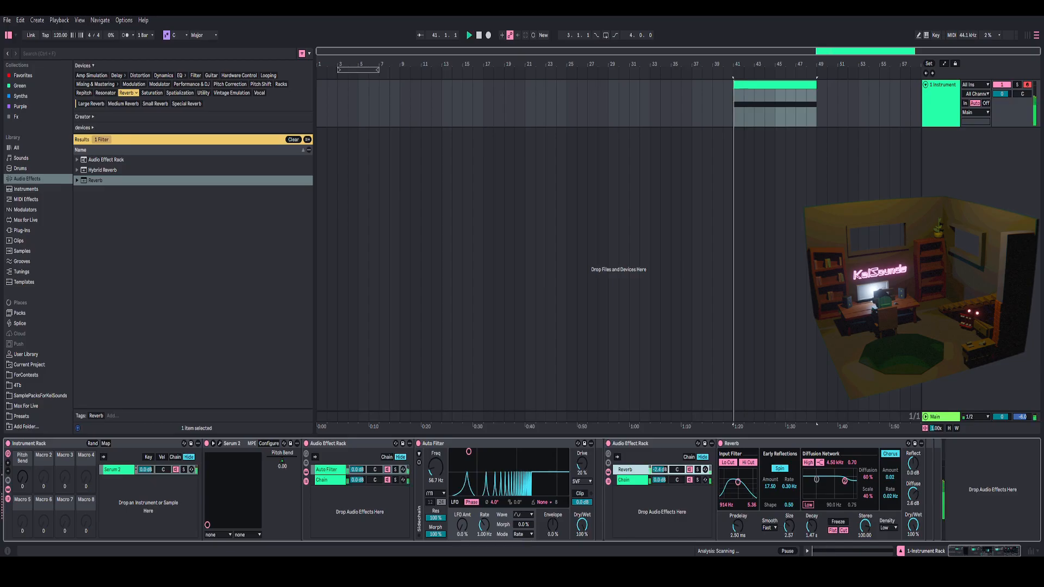
{"action": "left_click_drag", "start_coordinate": [660, 473], "coordinate": [659, 474]}
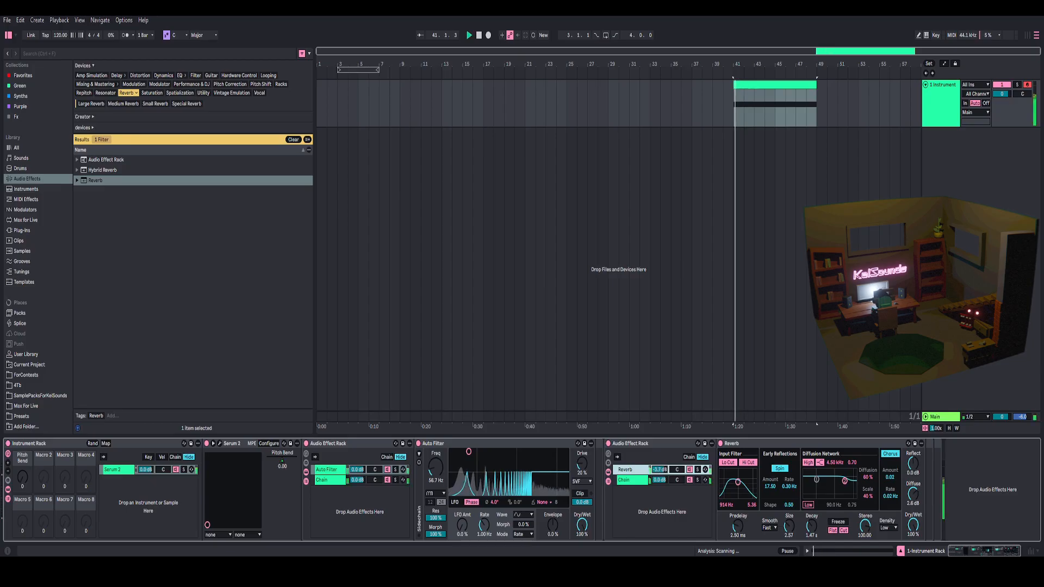
Fold the reverb rack and Auto Filter, filter the audio effects by EQ, and add EQ Eight at the end of the Serum 2 chain.
{"action": "double_click", "coordinate": [653, 445]}
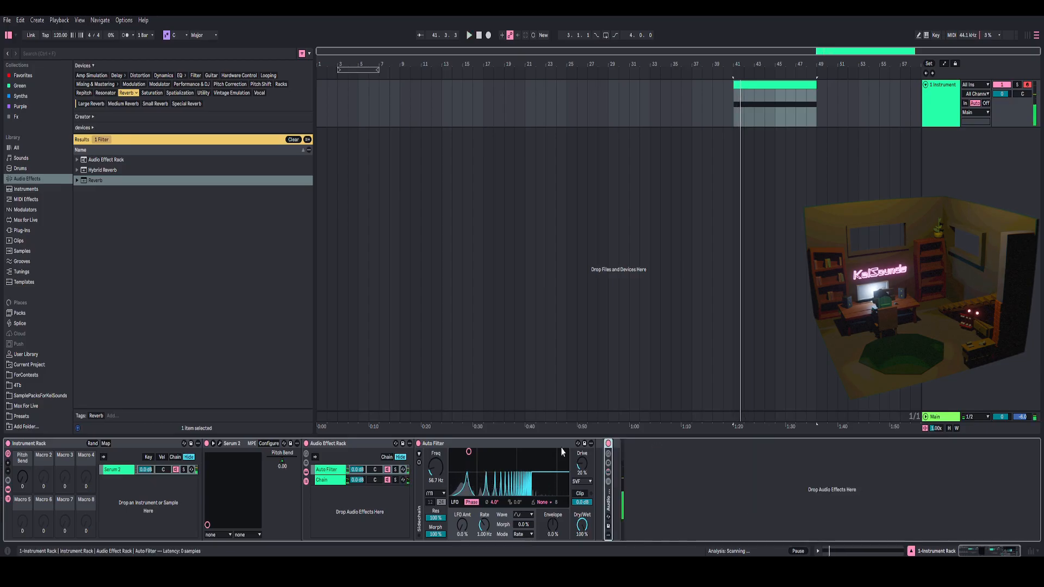
{"action": "double_click", "coordinate": [505, 443]}
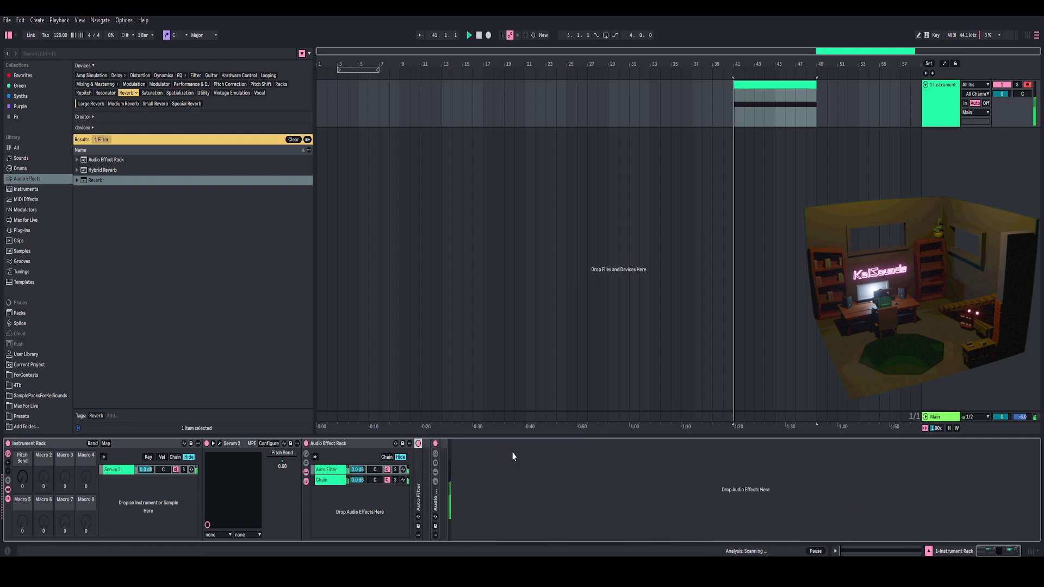
{"action": "left_click", "coordinate": [179, 75]}
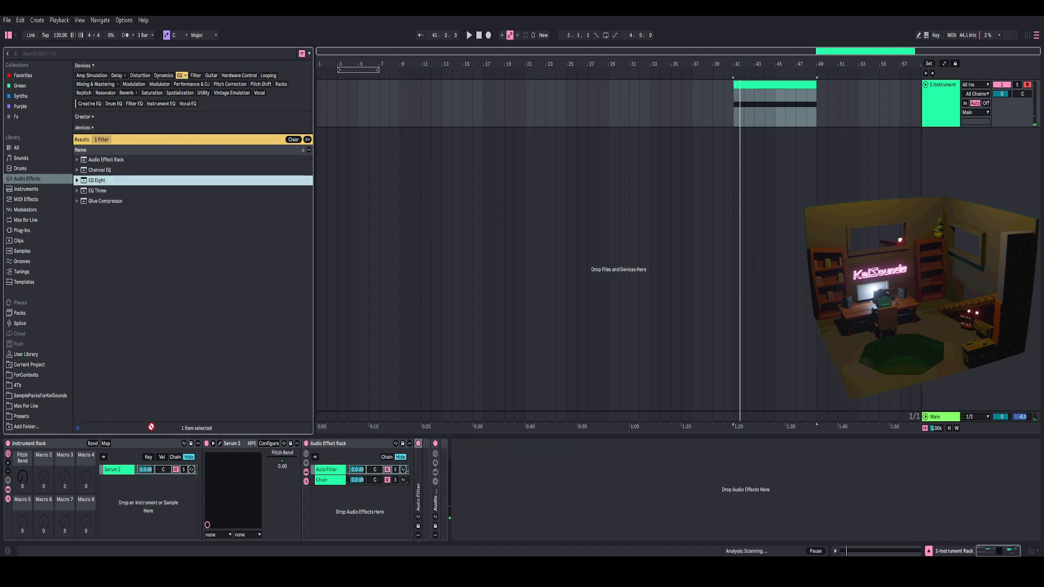
{"action": "left_click_drag", "start_coordinate": [122, 480], "coordinate": [121, 477]}
{"action": "left_click_drag", "start_coordinate": [198, 478], "coordinate": [457, 484]}
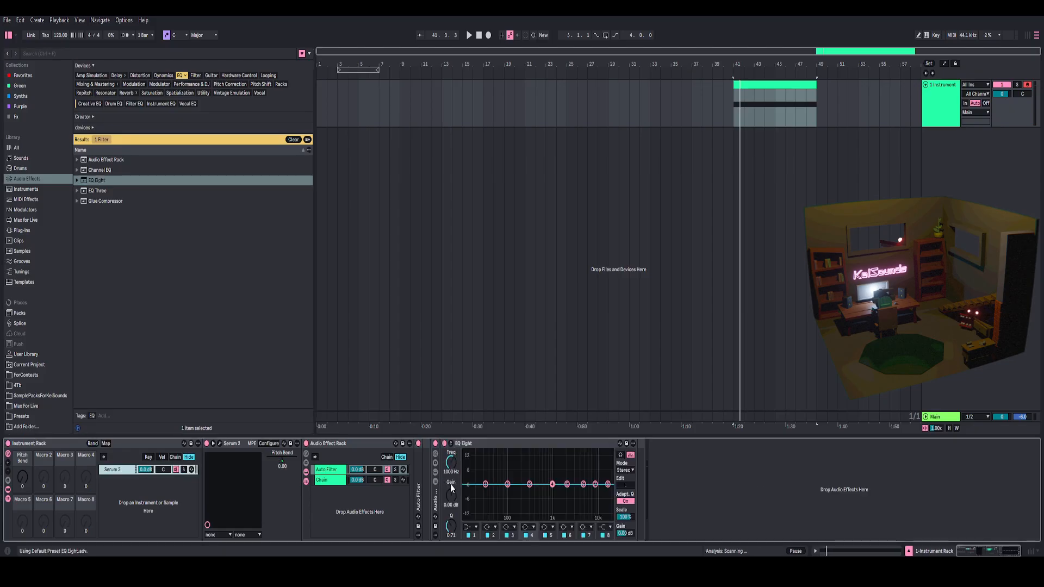
Change EQ Eight's band 1 to a low cut at 120 Hz and audition it on the clip.
{"action": "left_click", "coordinate": [477, 527]}
{"action": "left_click", "coordinate": [471, 470]}
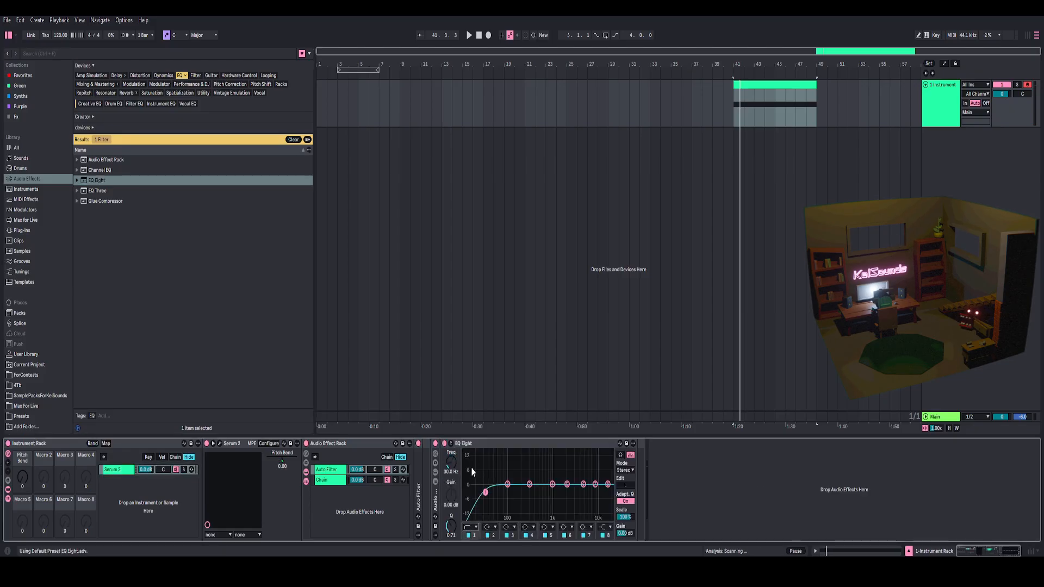
{"action": "left_click", "coordinate": [447, 472]}
{"action": "type", "text": "120"}
{"action": "key", "text": "Return"}
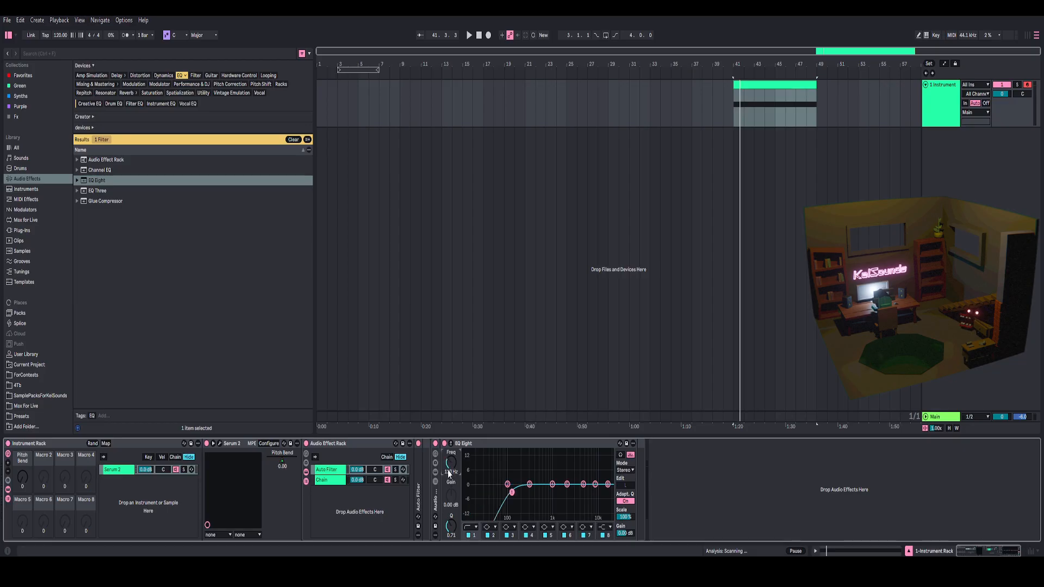
{"action": "key", "text": "space"}
{"action": "key", "text": "space"}
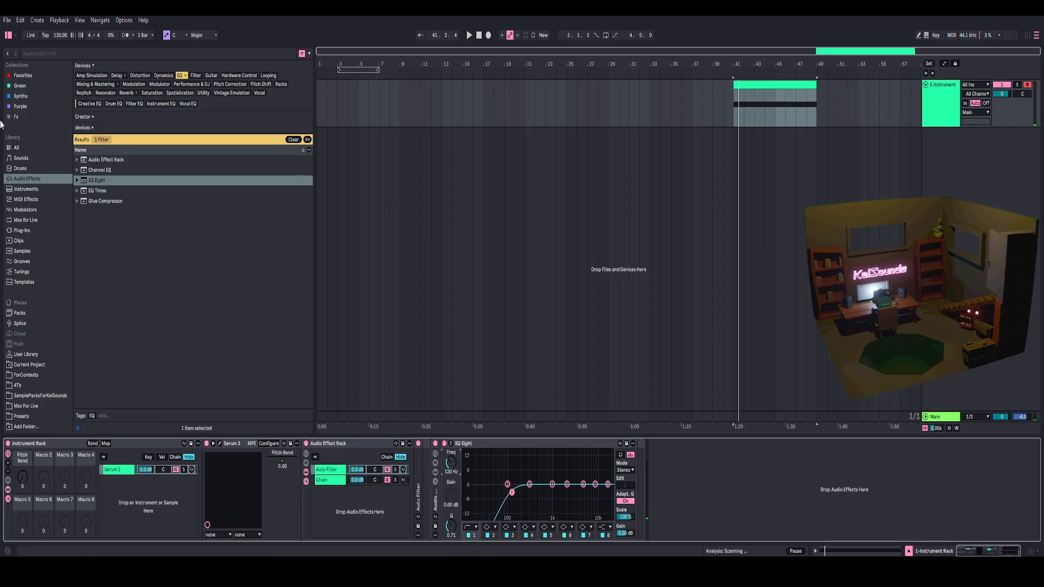
Add a second Serum 2 as a parallel chain in the Instrument Rack, with oscillator A on a sine wave and random phase at 0.
{"action": "left_click", "coordinate": [25, 98]}
{"action": "left_click_drag", "start_coordinate": [92, 211], "coordinate": [116, 489]}
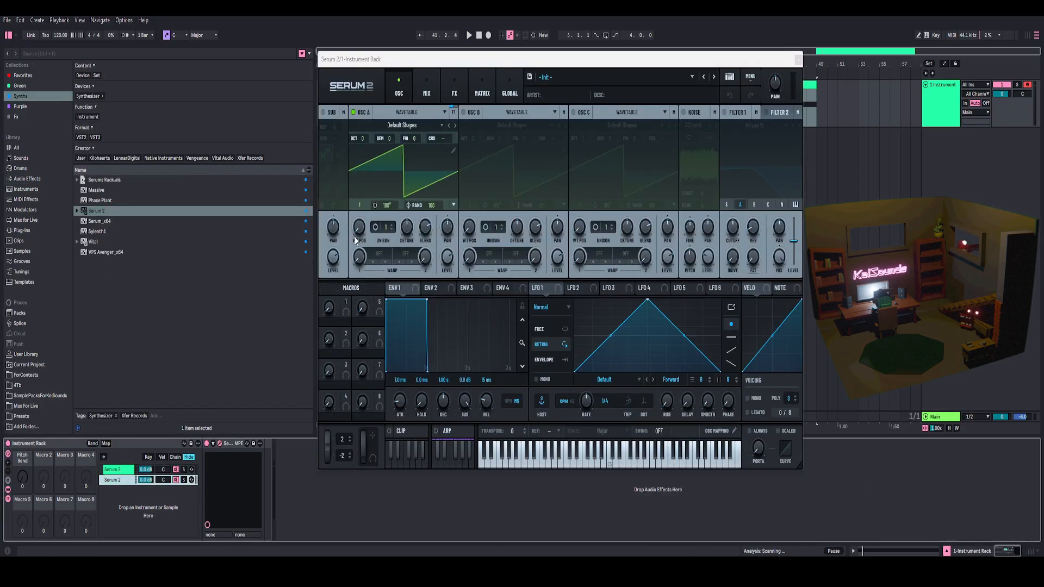
{"action": "left_click_drag", "start_coordinate": [358, 230], "coordinate": [359, 210]}
{"action": "left_click_drag", "start_coordinate": [432, 204], "coordinate": [410, 398]}
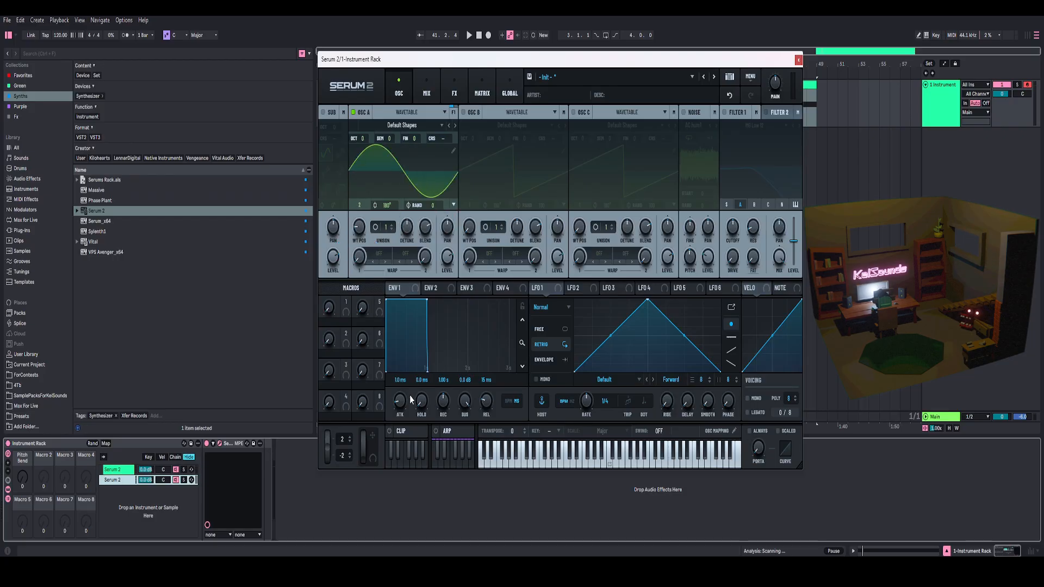
{"action": "left_click", "coordinate": [799, 61]}
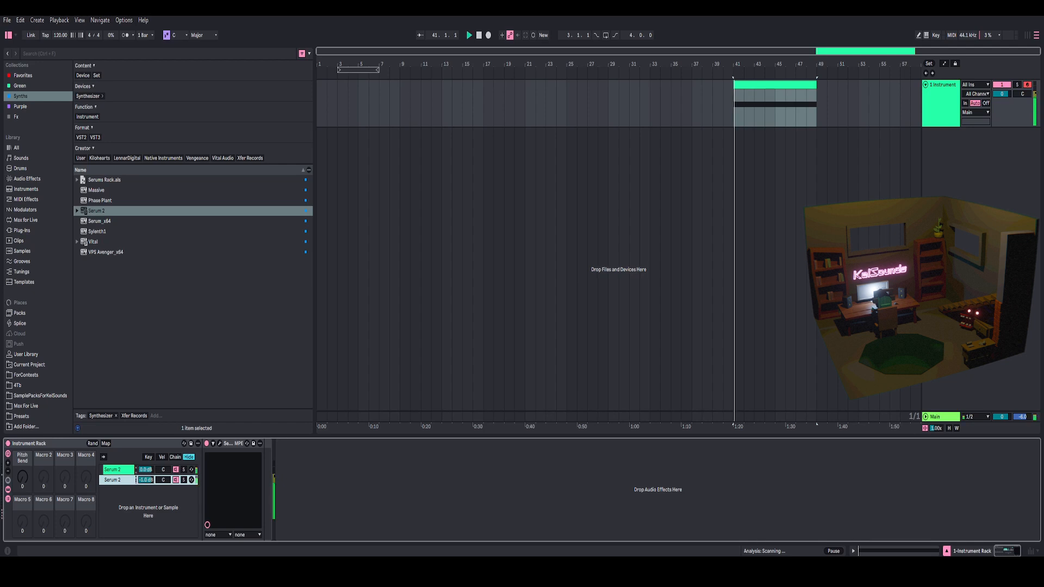
Balance the second Serum 2 chain's volume against the first by ear while playing the clip.
{"action": "key", "text": "space"}
{"action": "key", "text": "space"}
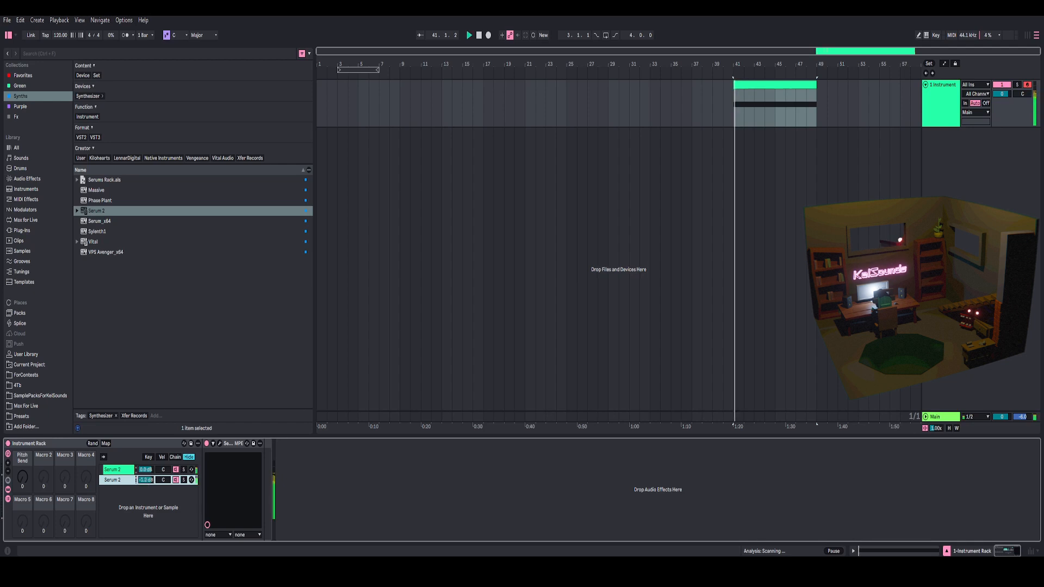
{"action": "left_click_drag", "start_coordinate": [145, 480], "coordinate": [145, 479]}
{"action": "key", "text": "space"}
{"action": "key", "text": "space"}
{"action": "key", "text": "space"}
{"action": "key", "text": "space"}
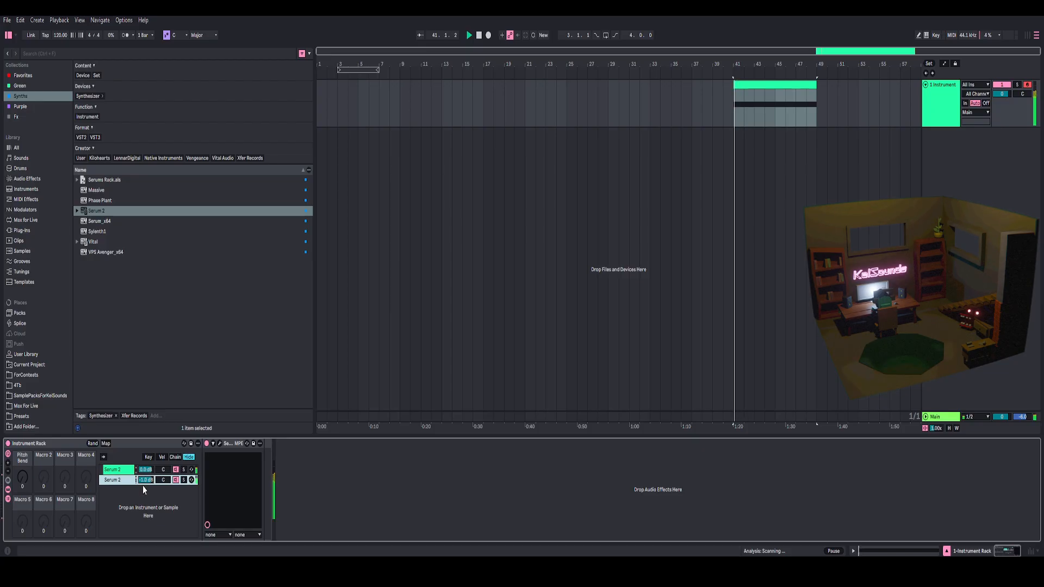
Expose the second Serum 2's pitch bend wheel as a configured device parameter.
{"action": "left_click", "coordinate": [214, 445]}
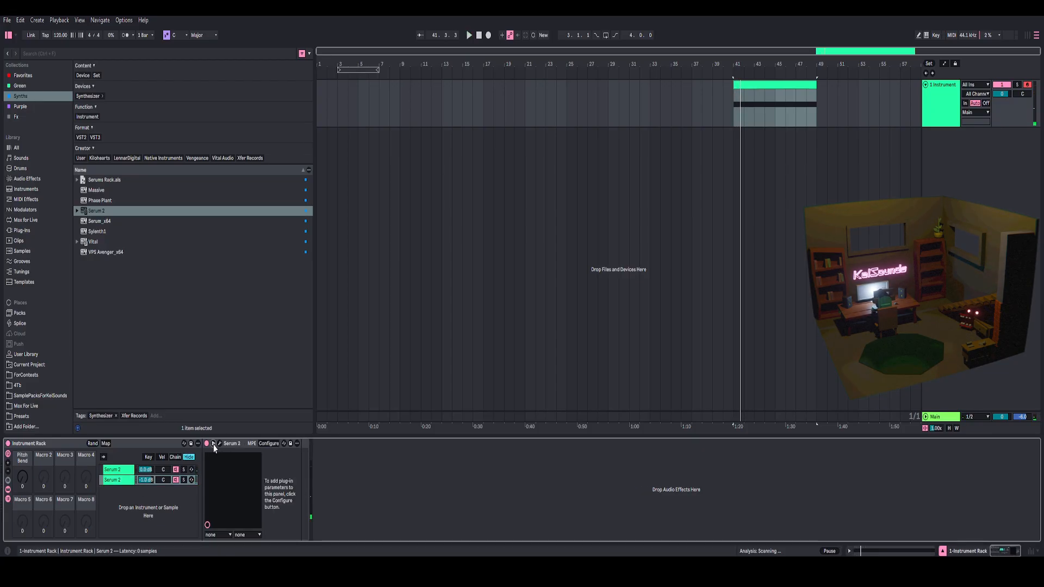
{"action": "left_click", "coordinate": [265, 444]}
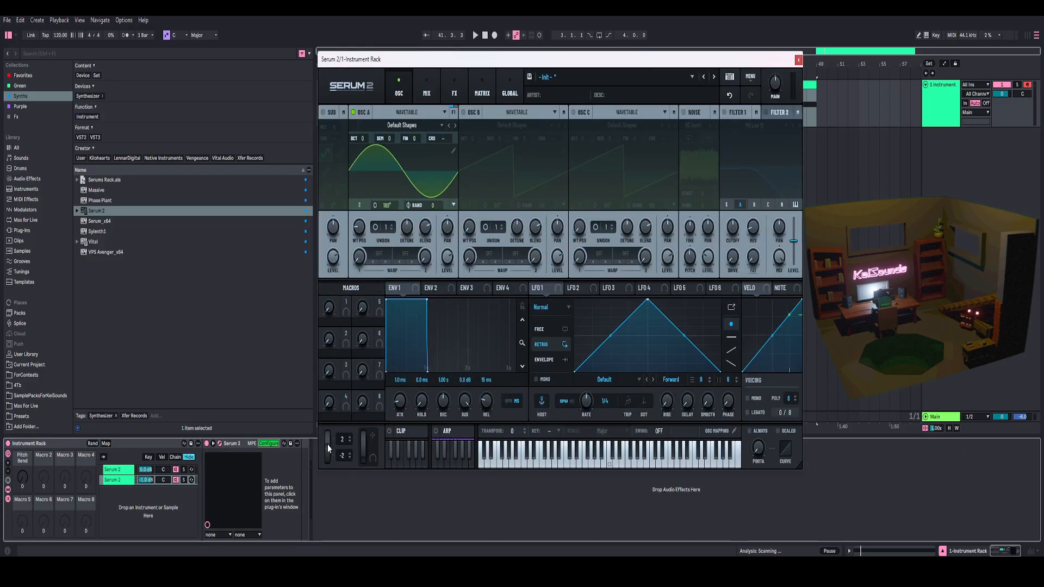
{"action": "left_click", "coordinate": [327, 445]}
{"action": "left_click", "coordinate": [273, 445]}
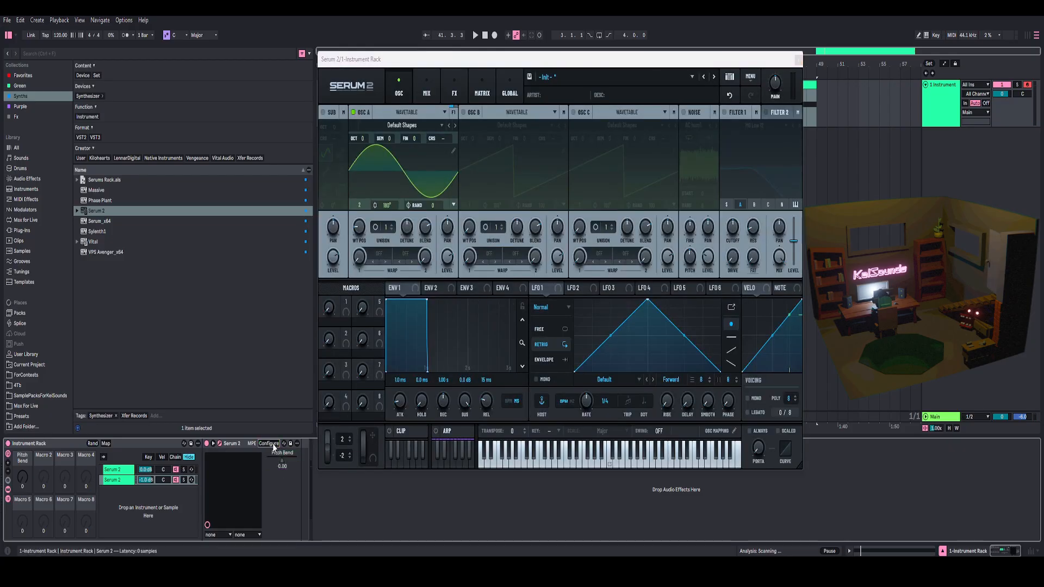
Set the second Serum 2's upward bend range to 3 and map its Pitch Bend parameter to the rack's Pitch Bend macro.
{"action": "left_click", "coordinate": [350, 441]}
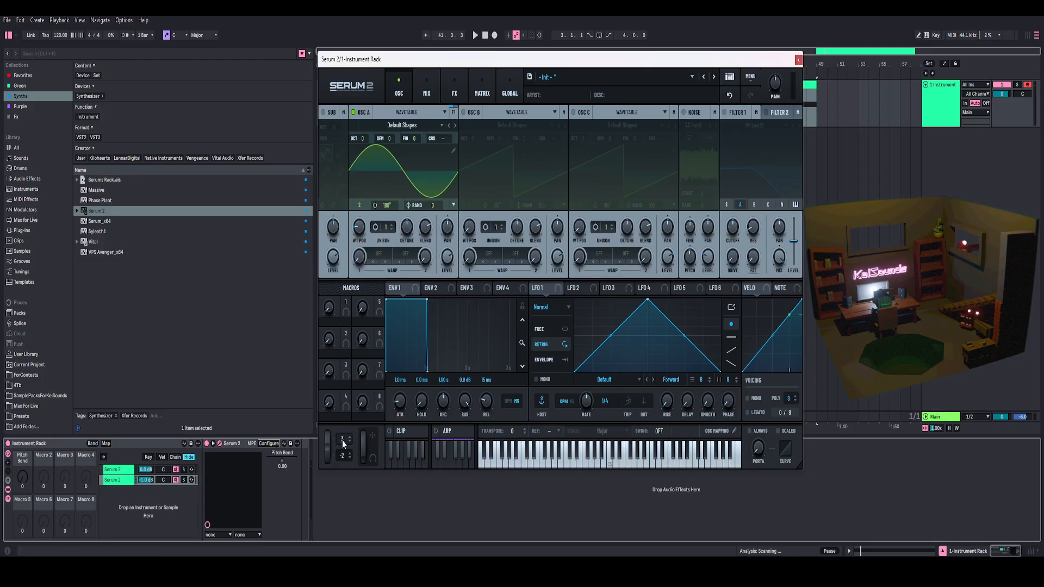
{"action": "right_click", "coordinate": [281, 456]}
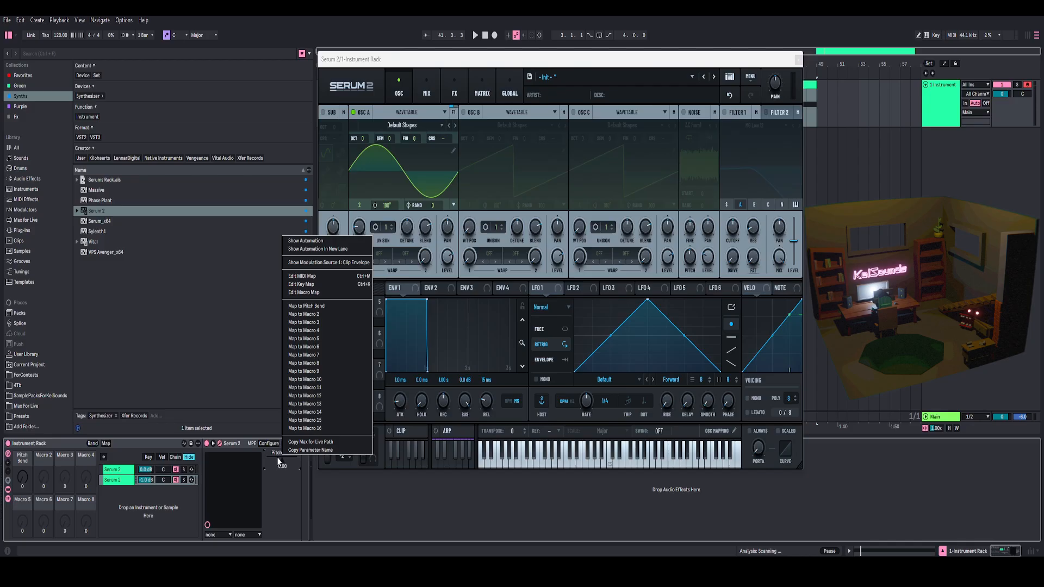
{"action": "left_click", "coordinate": [307, 307]}
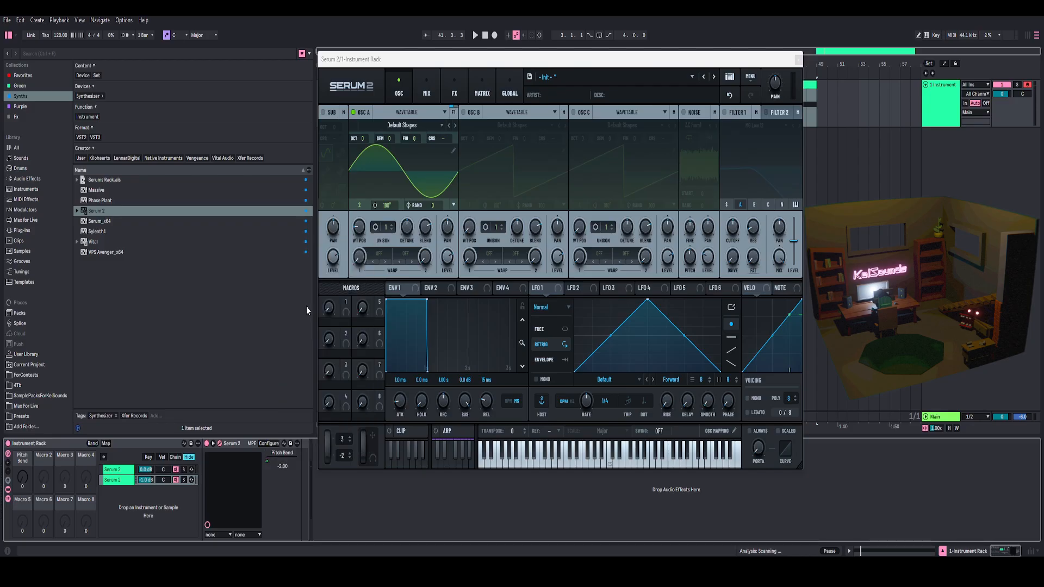
Set the minimum of the second Serum 2's Pitch Bend macro mapping to 0.00.
{"action": "left_click", "coordinate": [106, 444]}
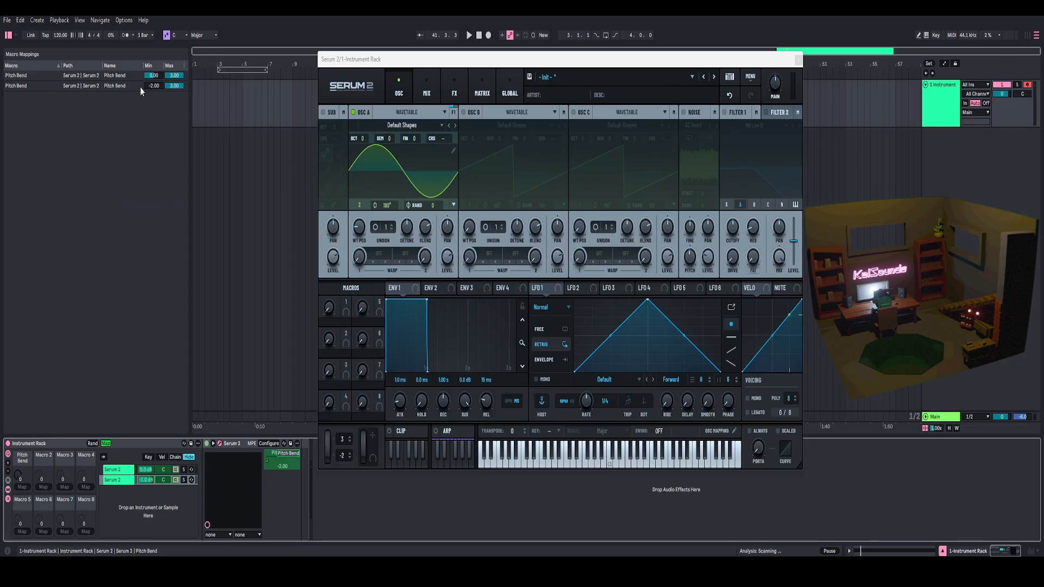
{"action": "left_click", "coordinate": [156, 86]}
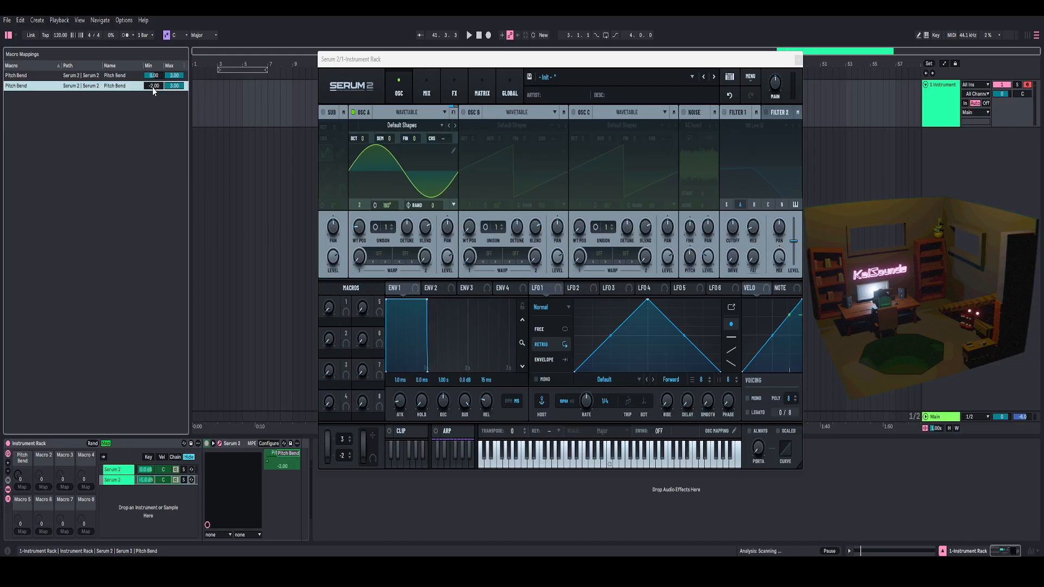
{"action": "type", "text": "."}
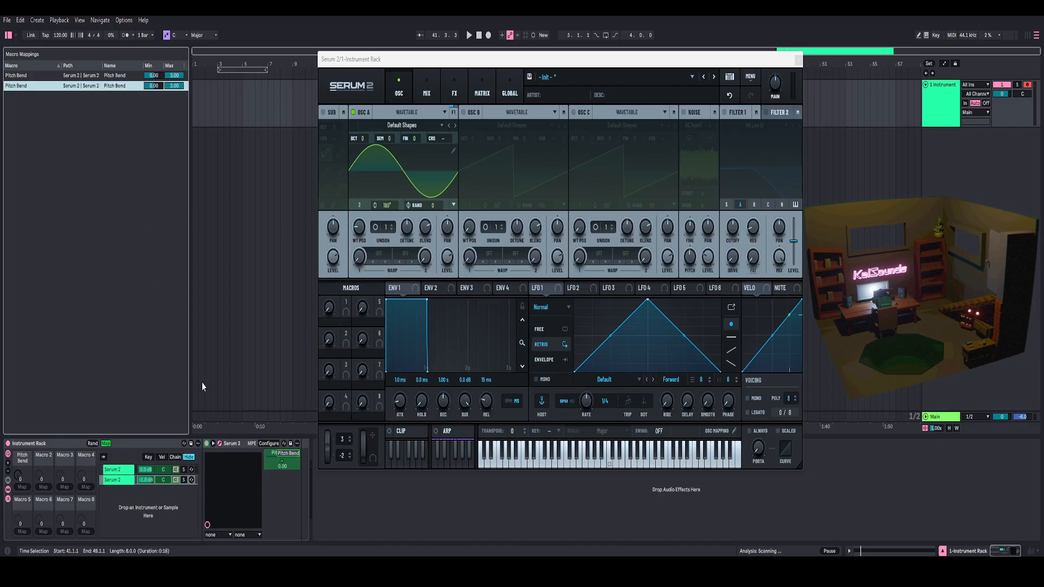
Audition the Pitch Bend macro on both layers during playback, and leave the Serum 2 window and macro mapping mode.
{"action": "mouse_move", "coordinate": [19, 475]}
{"action": "left_mouse_down"}
{"action": "mouse_move", "coordinate": [20, 457]}
{"action": "mouse_move", "coordinate": [20, 493]}
{"action": "left_mouse_up"}
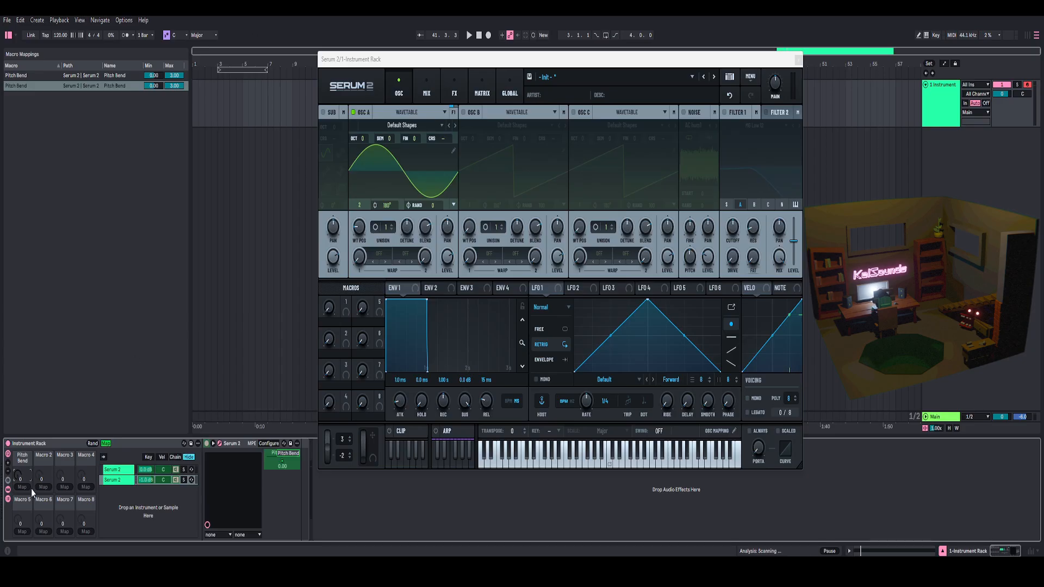
{"action": "key", "text": "space"}
{"action": "left_click_drag", "start_coordinate": [19, 478], "coordinate": [18, 408]}
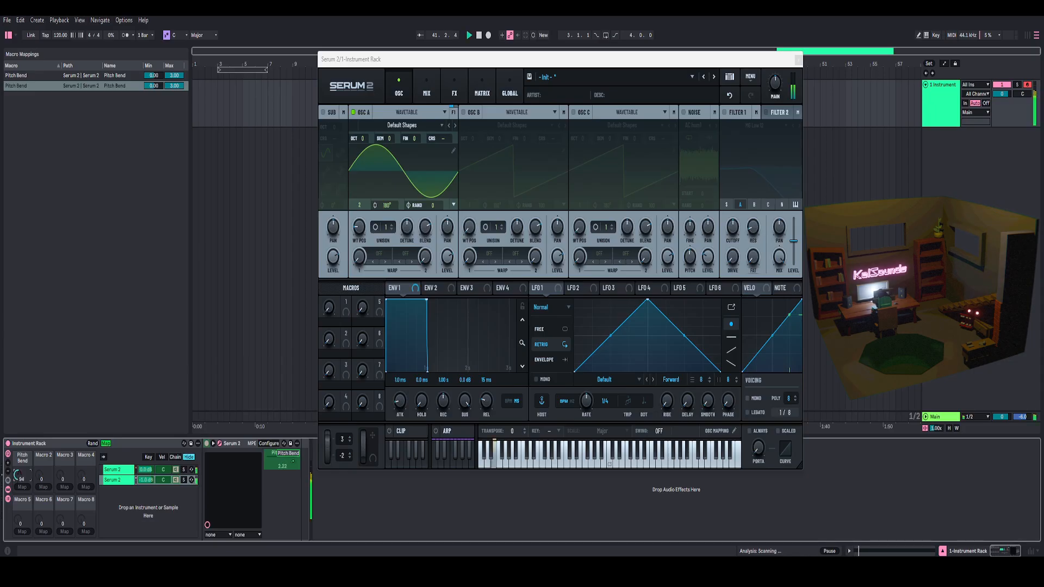
{"action": "key", "text": "space"}
{"action": "left_click", "coordinate": [798, 60]}
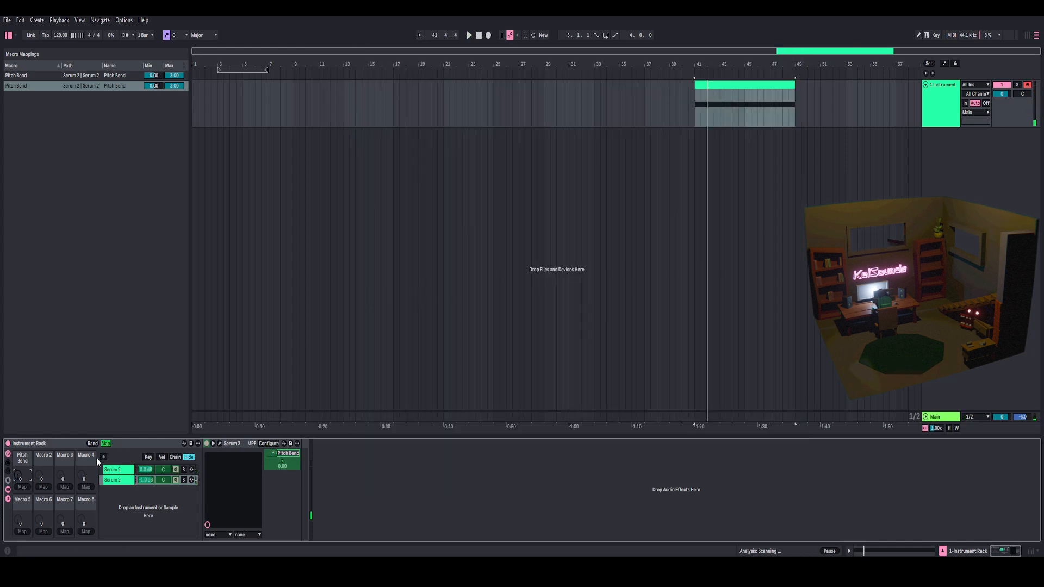
{"action": "left_click", "coordinate": [105, 443]}
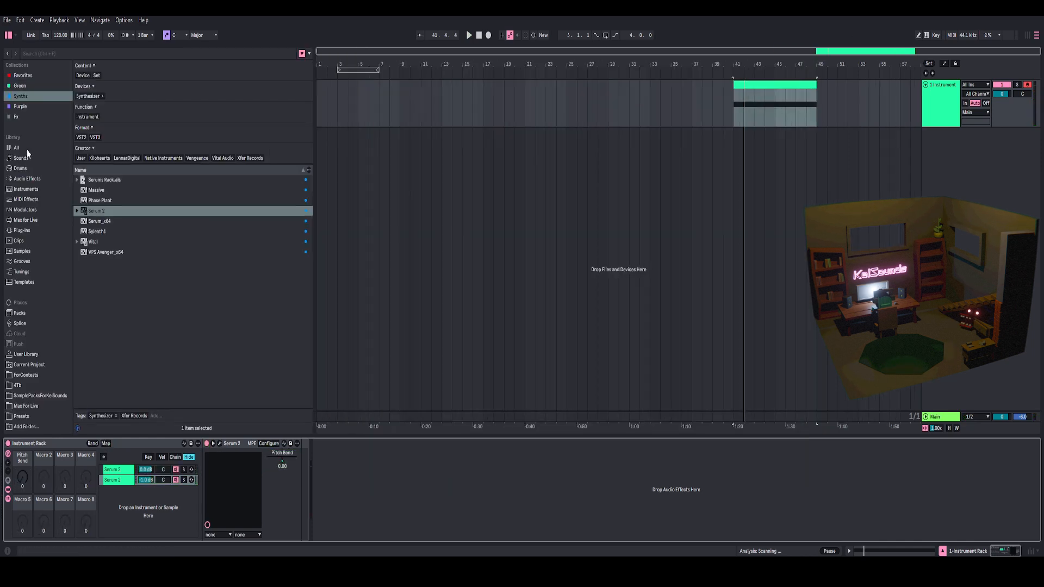
Add Snap Heap to the second Serum 2 chain, insert a Shaper in Serial Bus 1, and bend its curve into a smooth S shape.
{"action": "left_click", "coordinate": [24, 117]}
{"action": "double_click", "coordinate": [99, 324]}
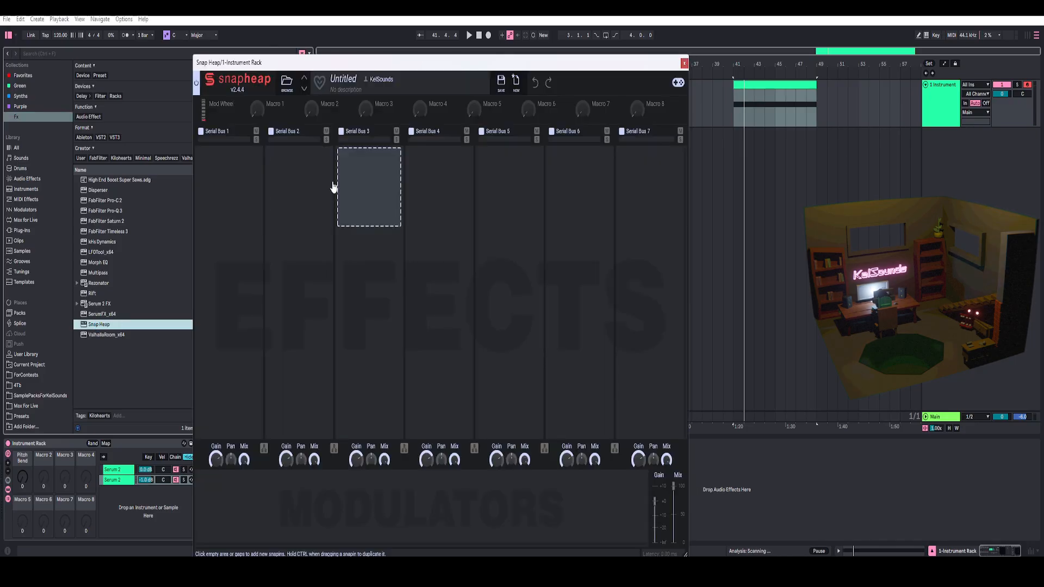
{"action": "left_click", "coordinate": [234, 185]}
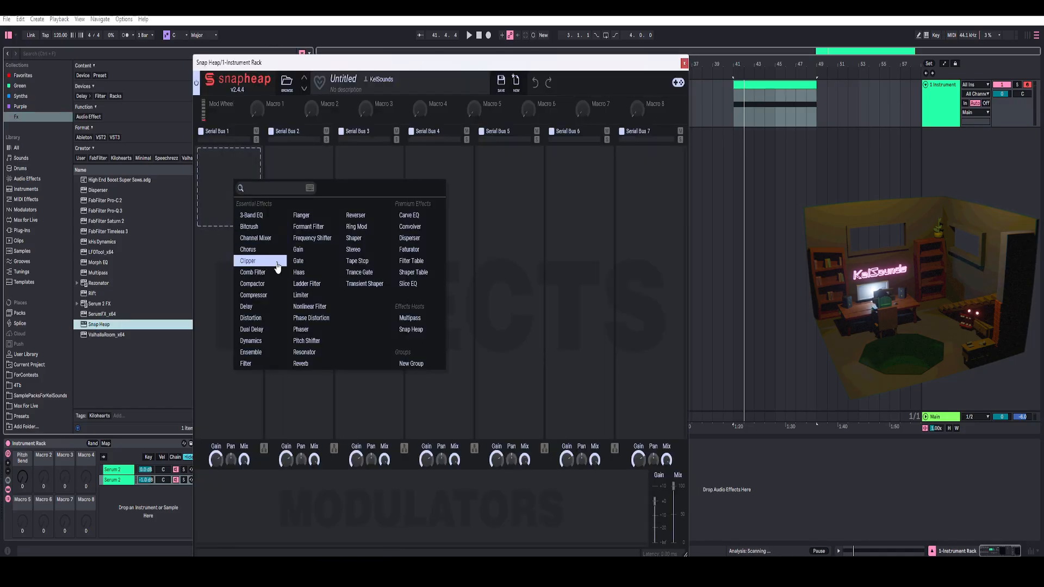
{"action": "left_click", "coordinate": [356, 237]}
{"action": "left_click_drag", "start_coordinate": [215, 191], "coordinate": [215, 227]}
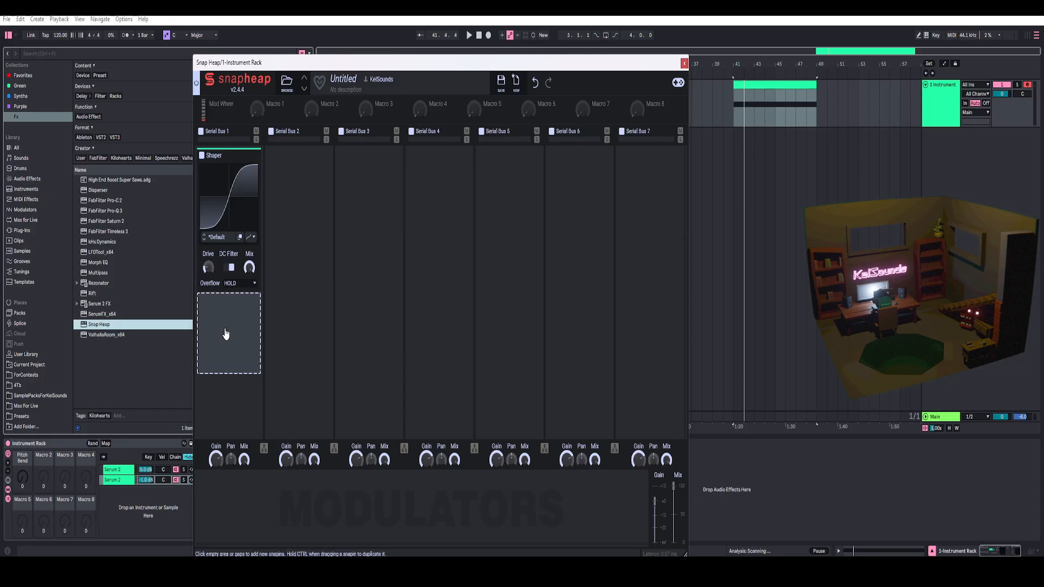
Add a Gain effect below the Shaper in Serial Bus 1 and lower it to -17.43 dB.
{"action": "left_click", "coordinate": [225, 330]}
{"action": "left_click", "coordinate": [299, 398]}
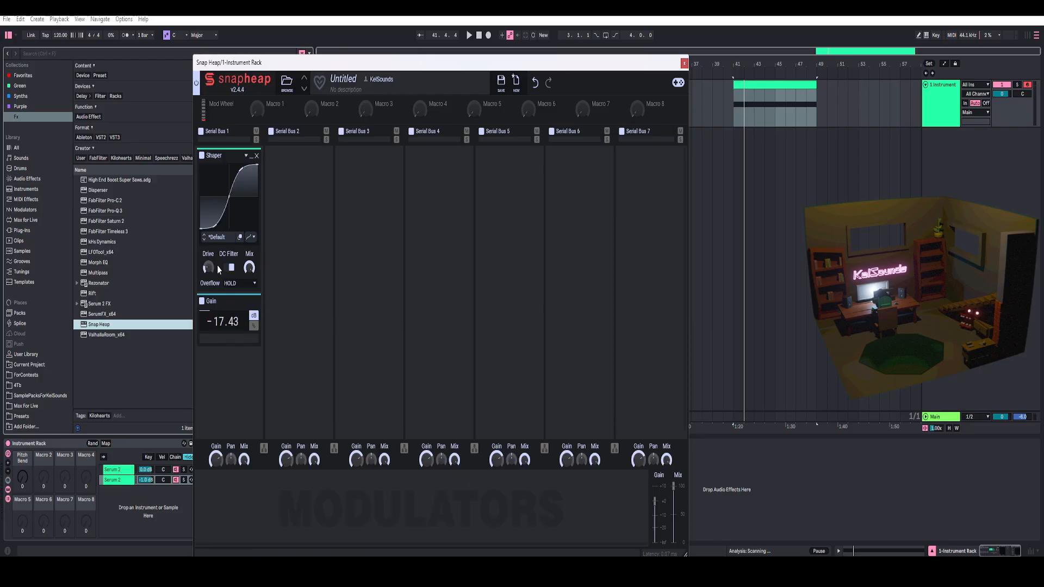
Raise the Shaper's Drive to about 12 dB while auditioning the distorted layer in short bursts of playback.
{"action": "left_click_drag", "start_coordinate": [206, 267], "coordinate": [207, 267]}
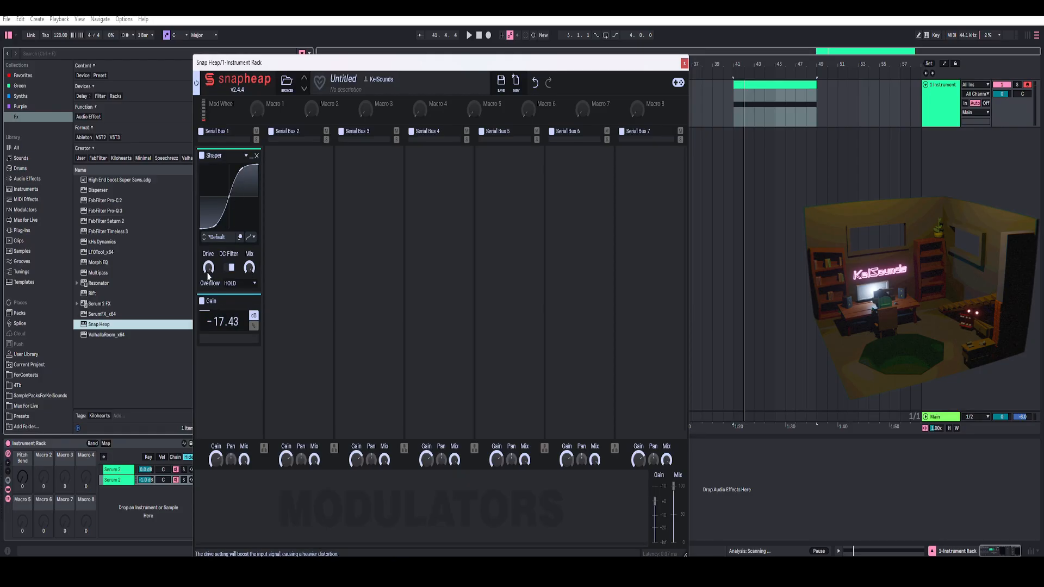
{"action": "key", "text": "space"}
{"action": "left_click_drag", "start_coordinate": [208, 267], "coordinate": [208, 303]}
{"action": "key", "text": "space"}
{"action": "key", "text": "space"}
{"action": "key", "text": "space"}
{"action": "key", "text": "space"}
{"action": "key", "text": "space"}
{"action": "key", "text": "space"}
{"action": "key", "text": "space"}
{"action": "key", "text": "space"}
{"action": "key", "text": "space"}
{"action": "key", "text": "space"}
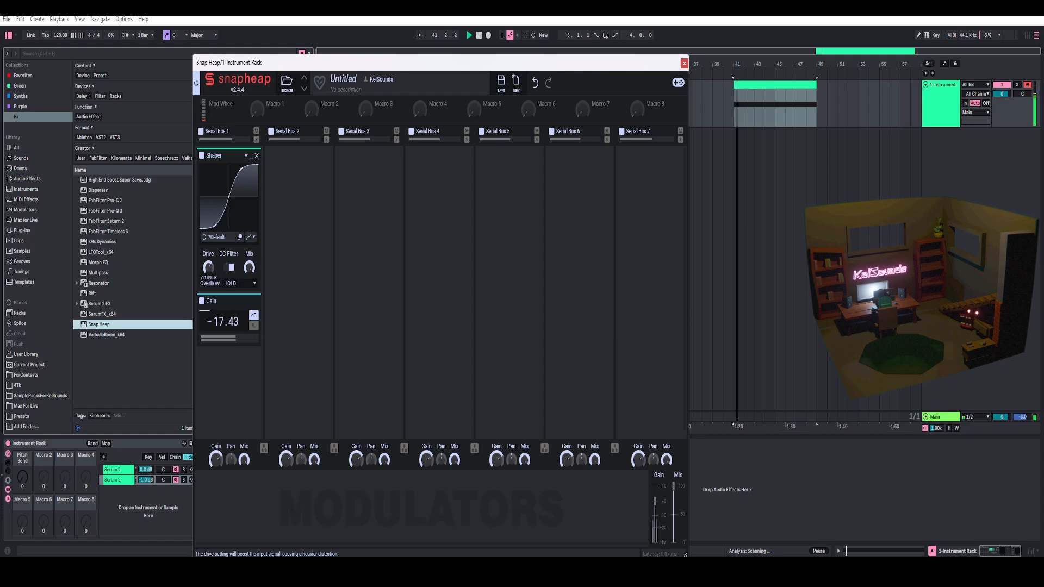
Audition the distorted sound and set the Gain effect below the Shaper to -16.71 dB.
{"action": "key", "text": "space"}
{"action": "key", "text": "space"}
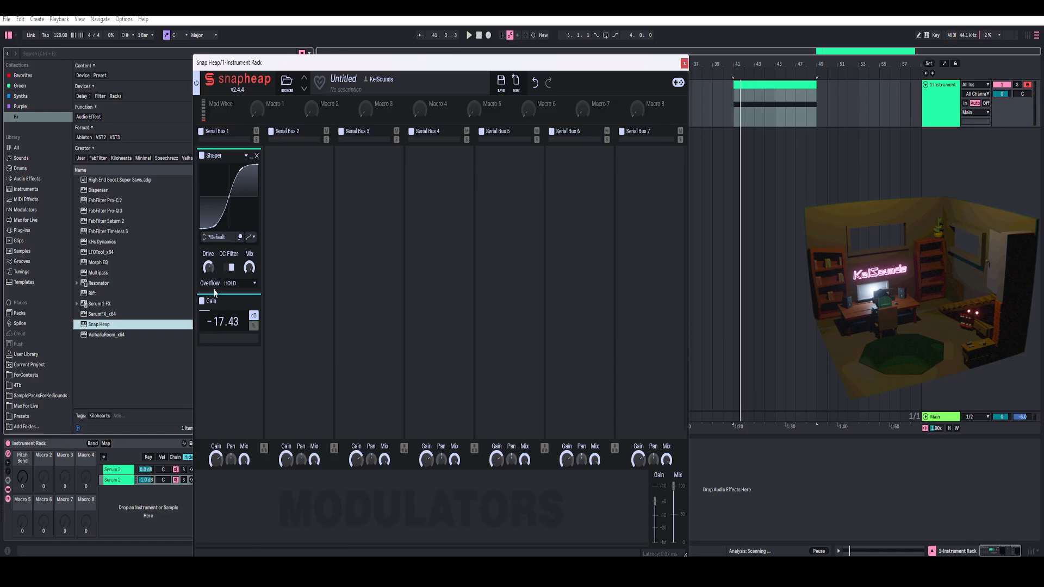
{"action": "key", "text": "space"}
{"action": "left_click_drag", "start_coordinate": [218, 325], "coordinate": [219, 326]}
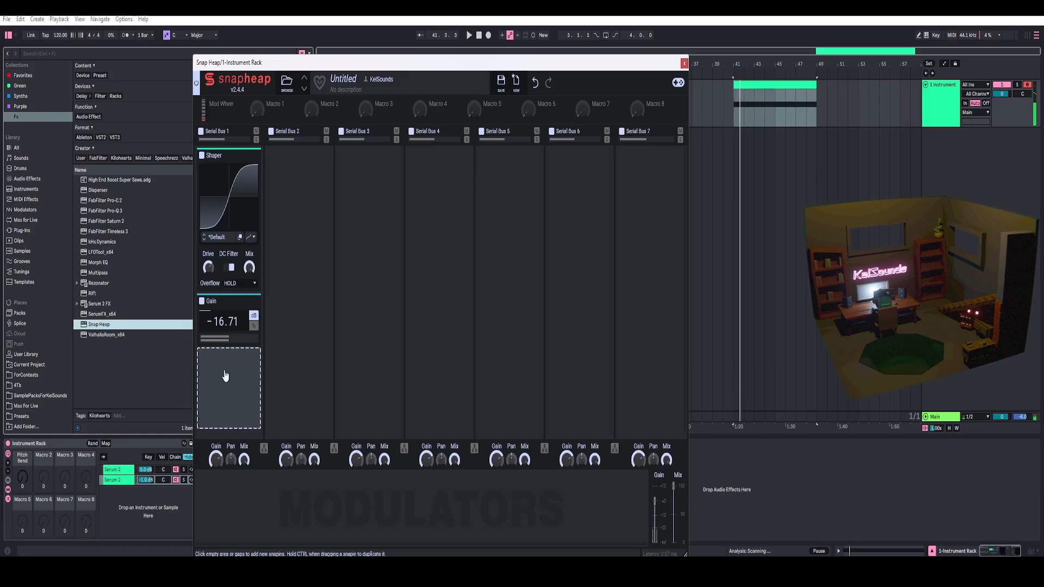
Add a Multipass below the Gain effect in Serial Bus 1 and load its factory Dynamics preset N.O.T.T.
{"action": "left_click", "coordinate": [226, 373]}
{"action": "left_click", "coordinate": [402, 508]}
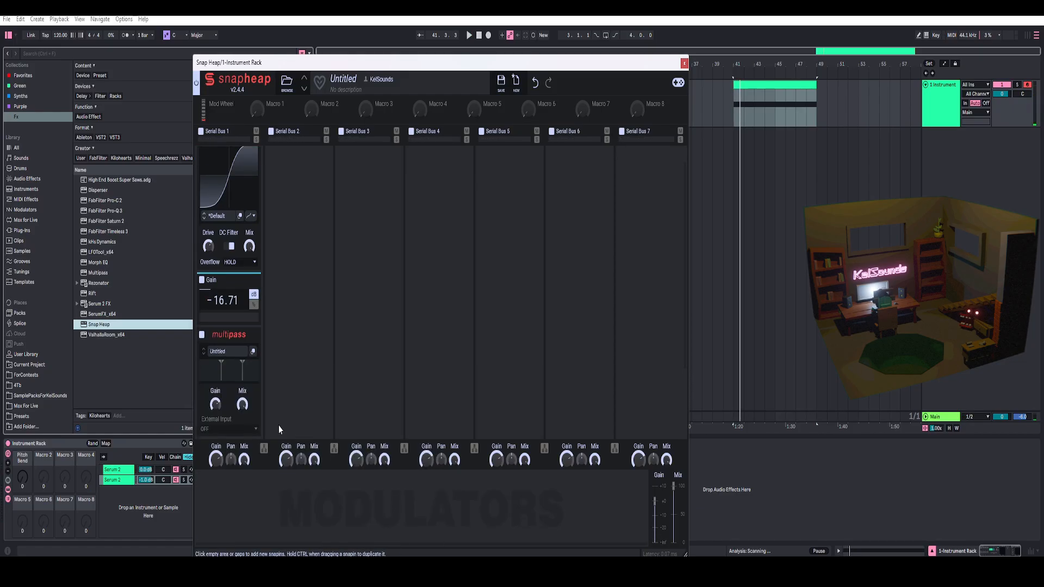
{"action": "left_click", "coordinate": [230, 363]}
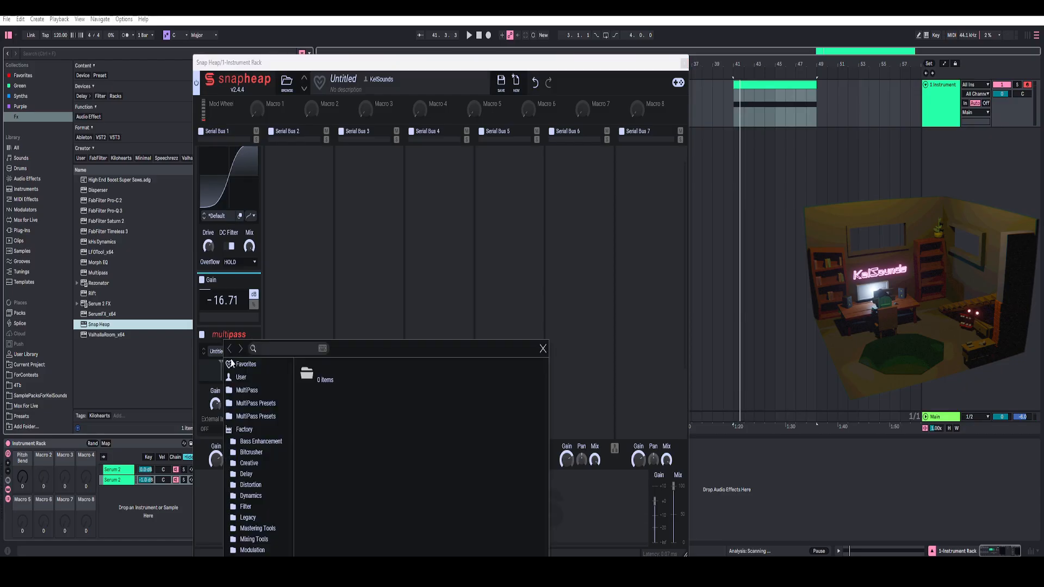
{"action": "left_click", "coordinate": [254, 495]}
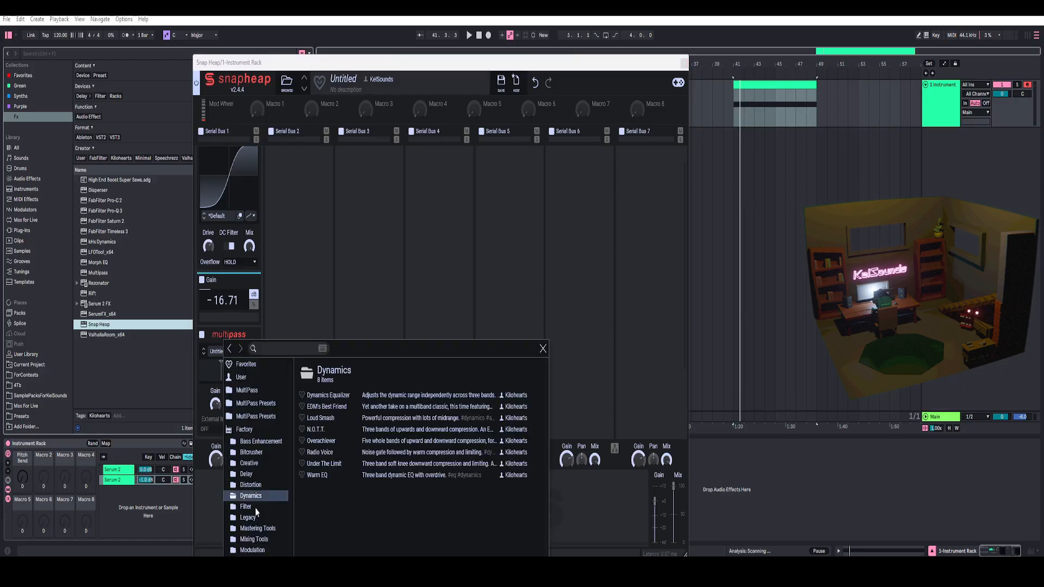
{"action": "double_click", "coordinate": [319, 431]}
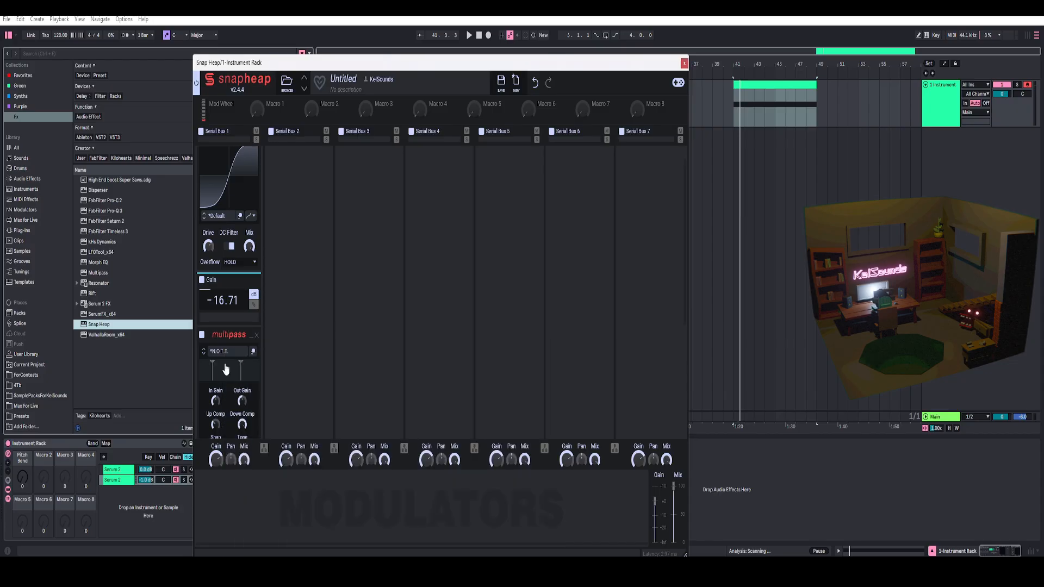
Set the Multipass Mix to 50%, audition the result, and close the Snap Heap window.
{"action": "scroll", "coordinate": [217, 408], "scroll_direction": "down", "scroll_amount": 3}
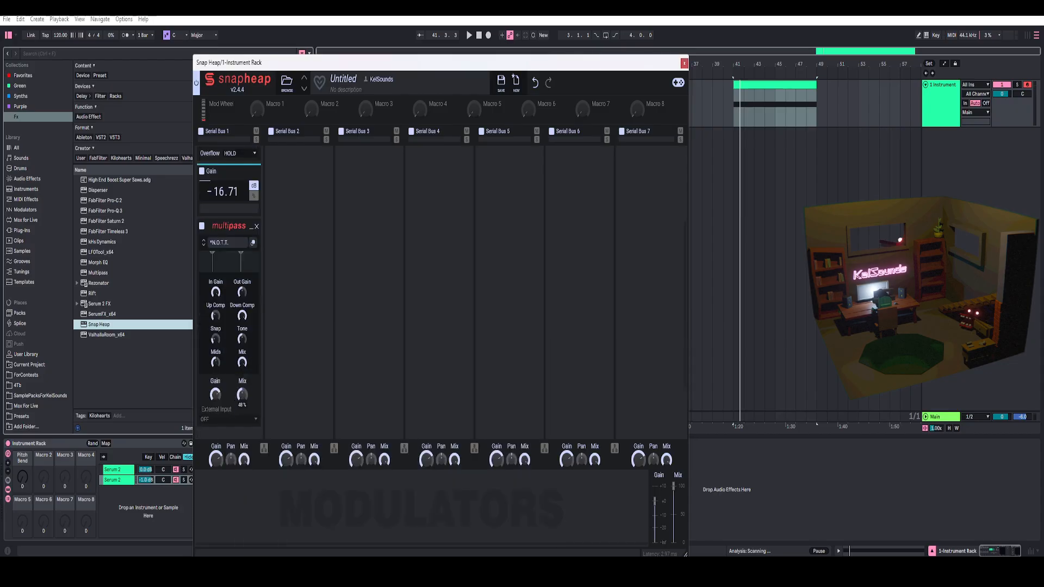
{"action": "left_click_drag", "start_coordinate": [242, 395], "coordinate": [242, 392]}
{"action": "key", "text": "space"}
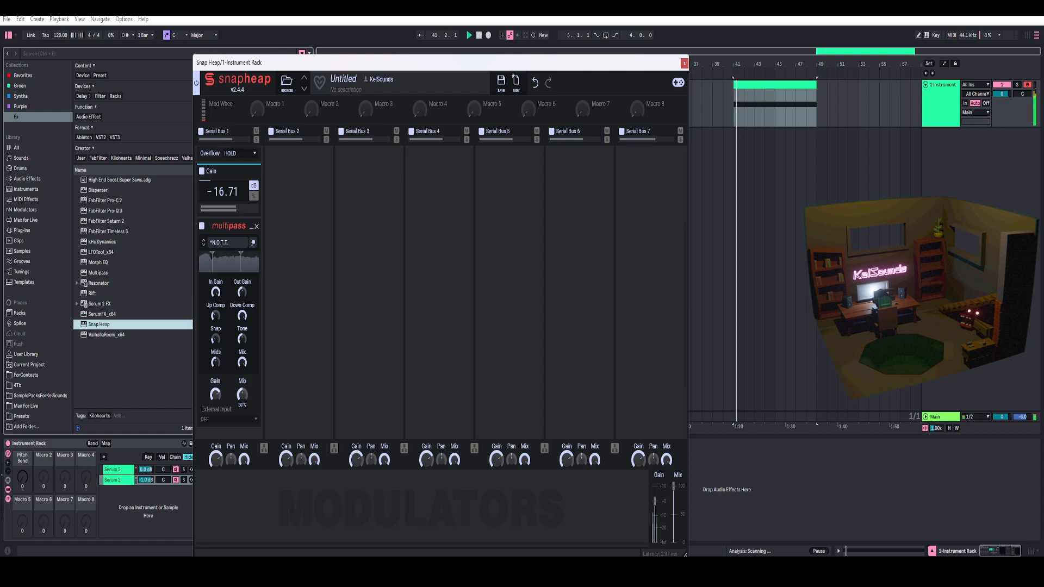
{"action": "key", "text": "space"}
{"action": "left_click_drag", "start_coordinate": [655, 64], "coordinate": [676, 58]}
{"action": "left_click", "coordinate": [706, 58]}
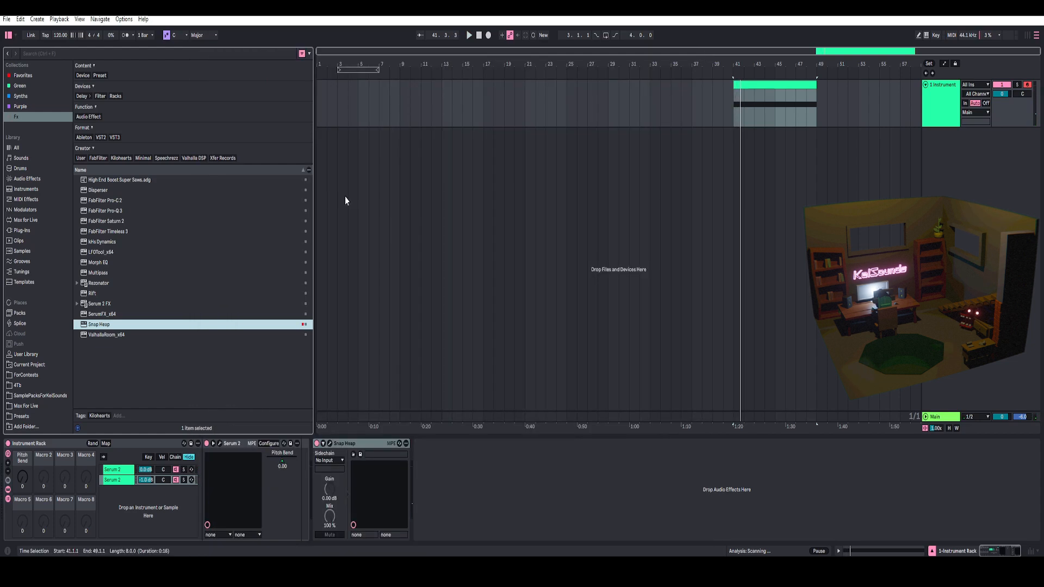
Add a switched-off Auto Filter and a Reverb after Snap Heap.
{"action": "left_click", "coordinate": [27, 179]}
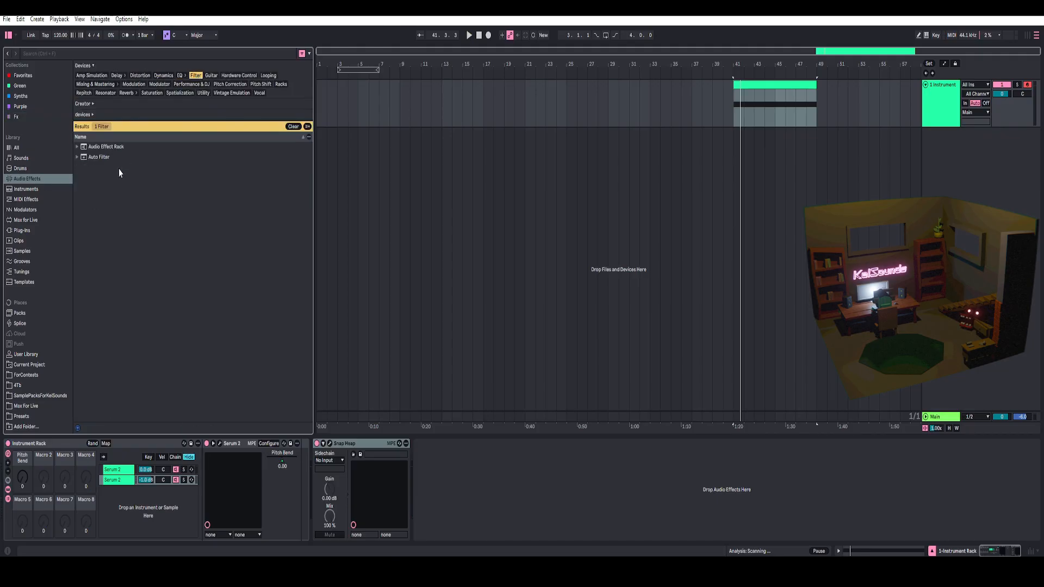
{"action": "double_click", "coordinate": [129, 157]}
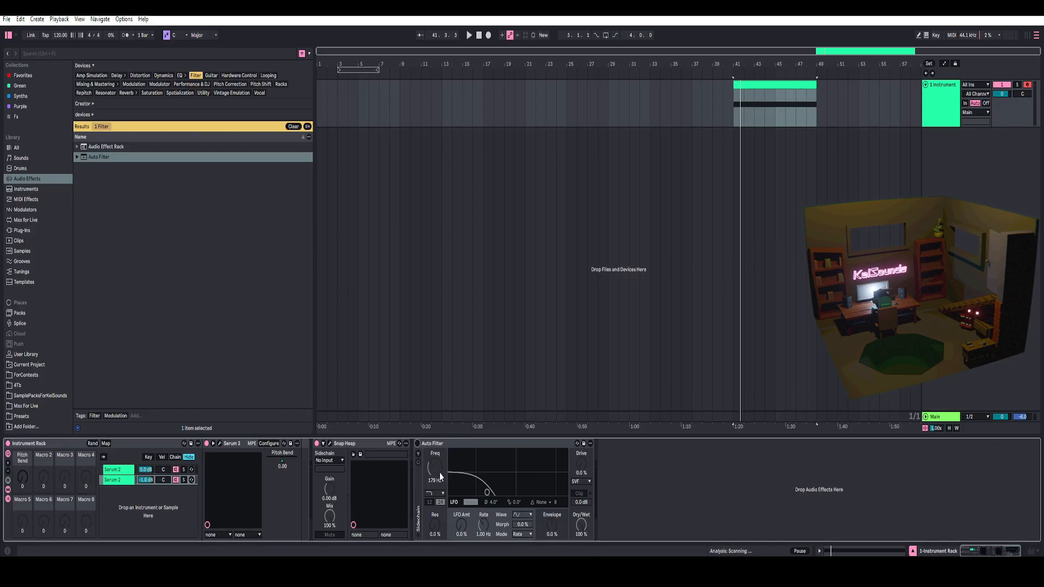
{"action": "left_click", "coordinate": [293, 127]}
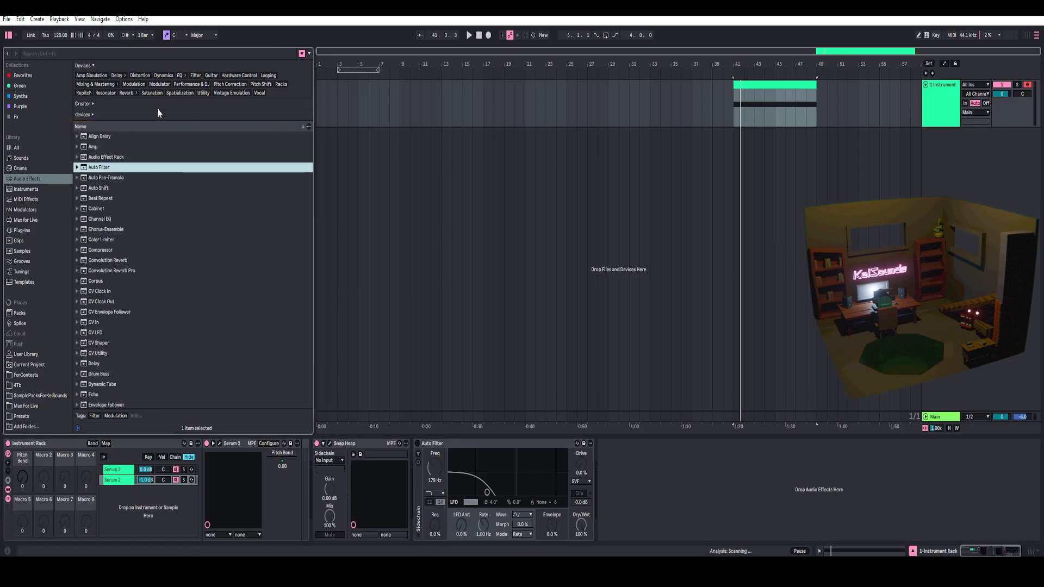
{"action": "left_click", "coordinate": [125, 93]}
{"action": "double_click", "coordinate": [96, 184]}
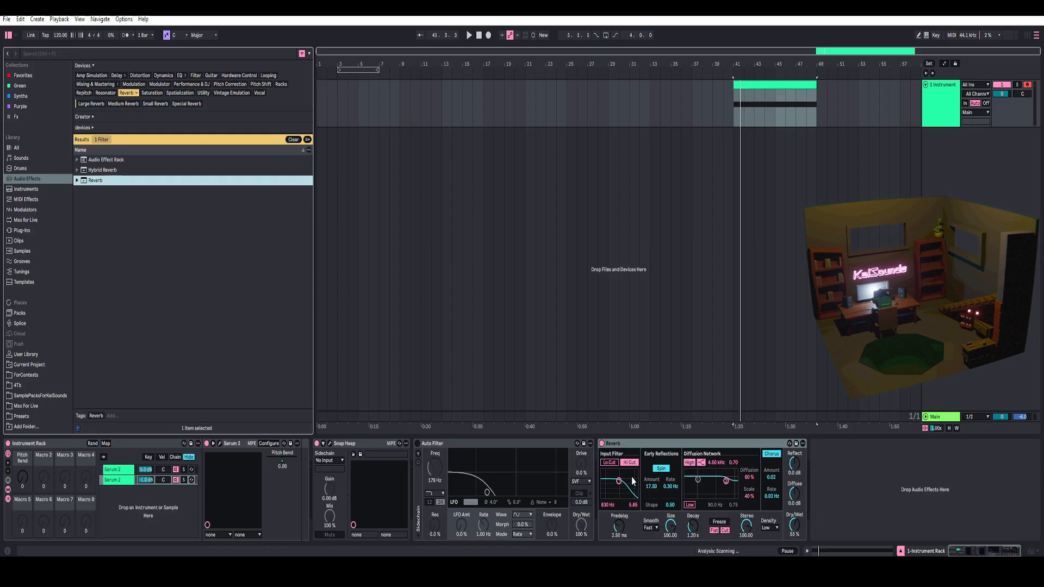
Enable the Reverb's Lo Cut, set its input filter to 2.23 kHz, Decay to 16.1 s, Size to 129.90, Diffuse to 3.5 dB and Dry/Wet to 0%.
{"action": "left_click", "coordinate": [609, 464]}
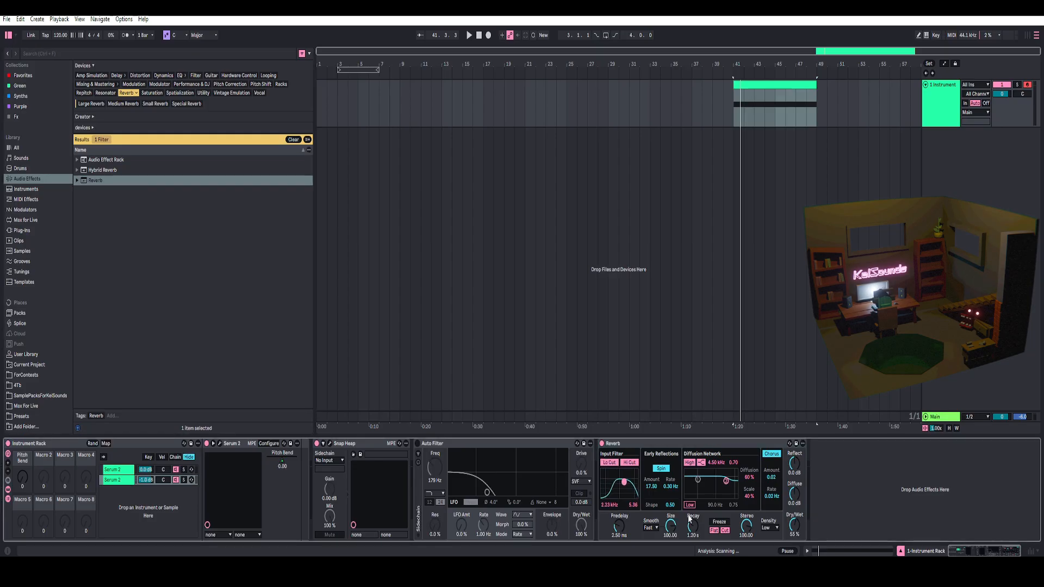
{"action": "left_click_drag", "start_coordinate": [694, 534], "coordinate": [694, 516]}
{"action": "left_click", "coordinate": [794, 495]}
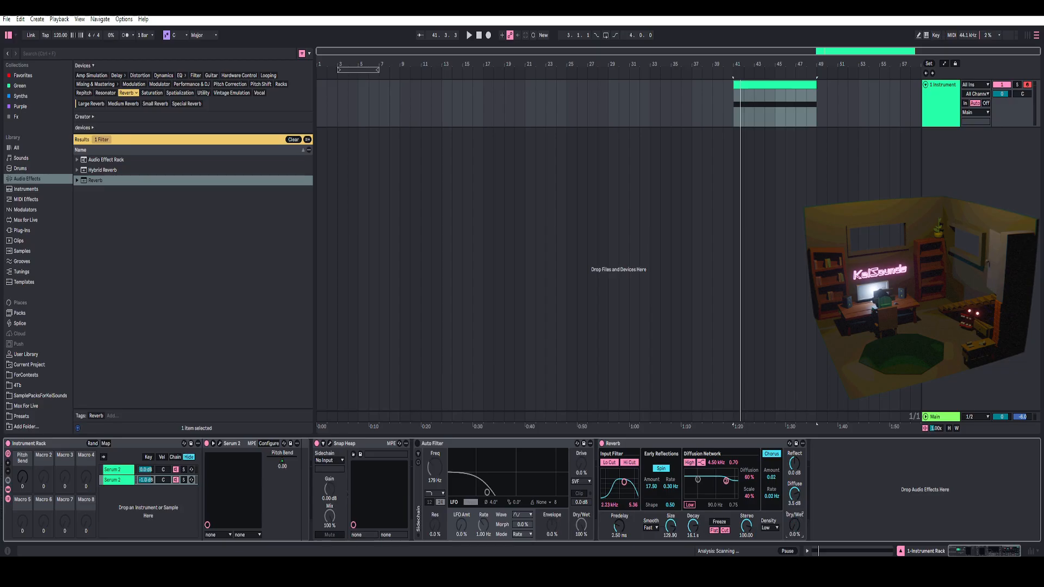
Show the Reverb's Dry/Wet automation on the instrument track and shorten the MIDI clip to end at bar 45.
{"action": "right_click", "coordinate": [795, 533]}
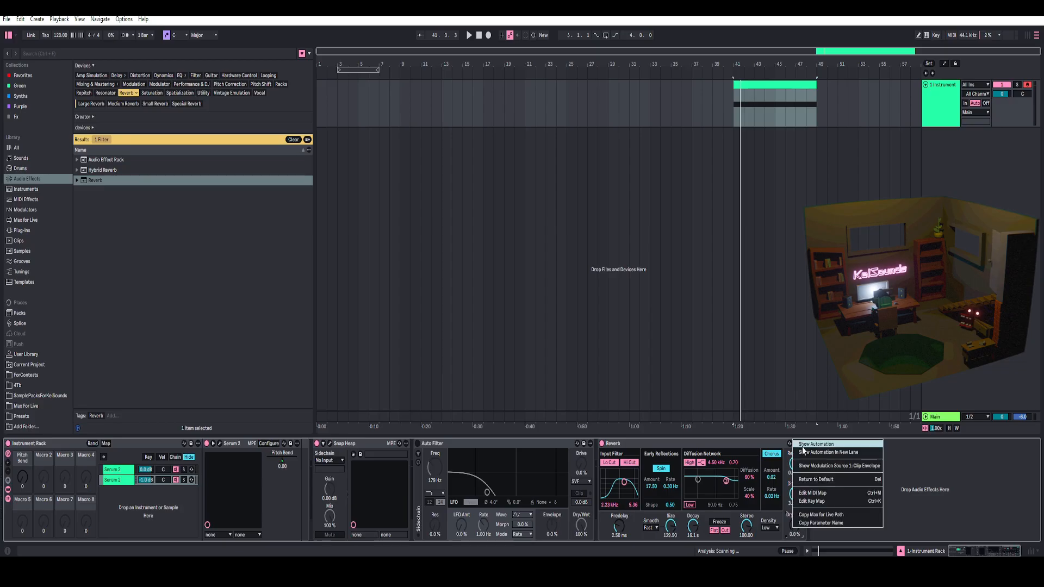
{"action": "left_click", "coordinate": [826, 448]}
{"action": "left_click_drag", "start_coordinate": [756, 64], "coordinate": [583, 83]}
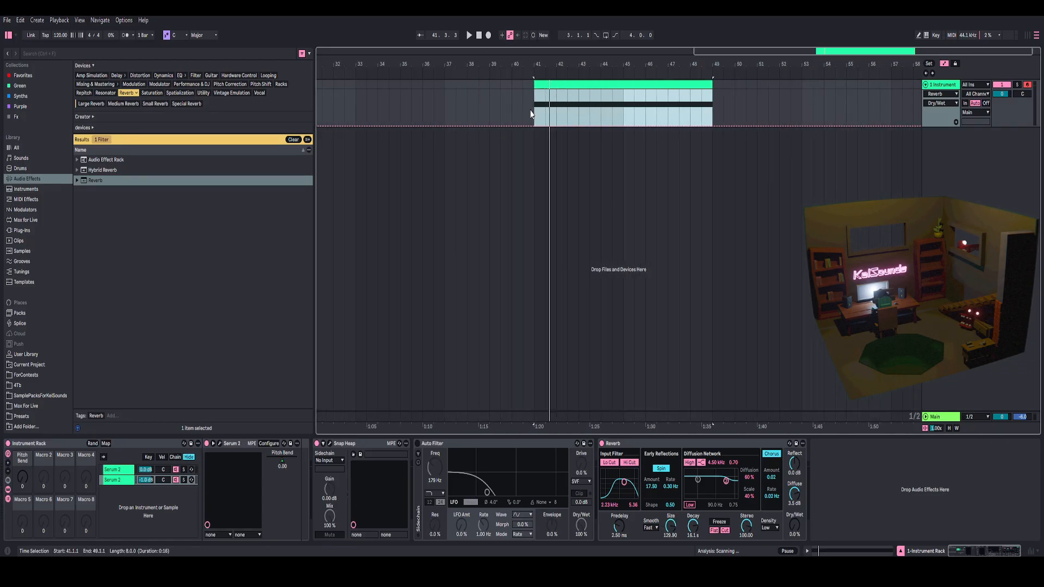
{"action": "left_click", "coordinate": [531, 111]}
{"action": "left_click_drag", "start_coordinate": [712, 112], "coordinate": [623, 112]}
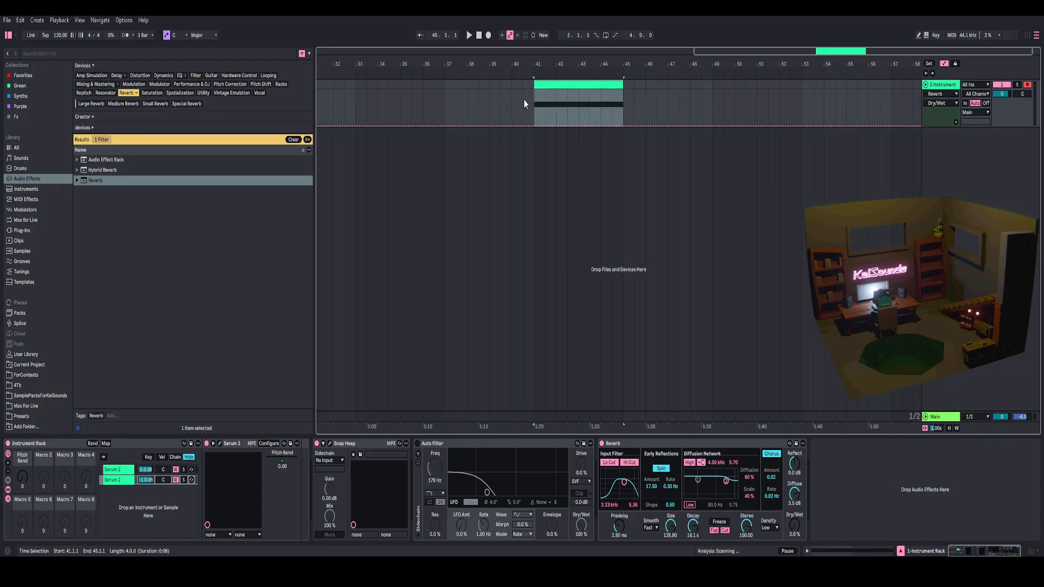
Draw a curved Dry/Wet automation rise from 0% at bar 41 to 75% at bar 45 and audition it.
{"action": "left_click", "coordinate": [533, 116]}
{"action": "left_click", "coordinate": [534, 127]}
{"action": "left_click", "coordinate": [606, 126]}
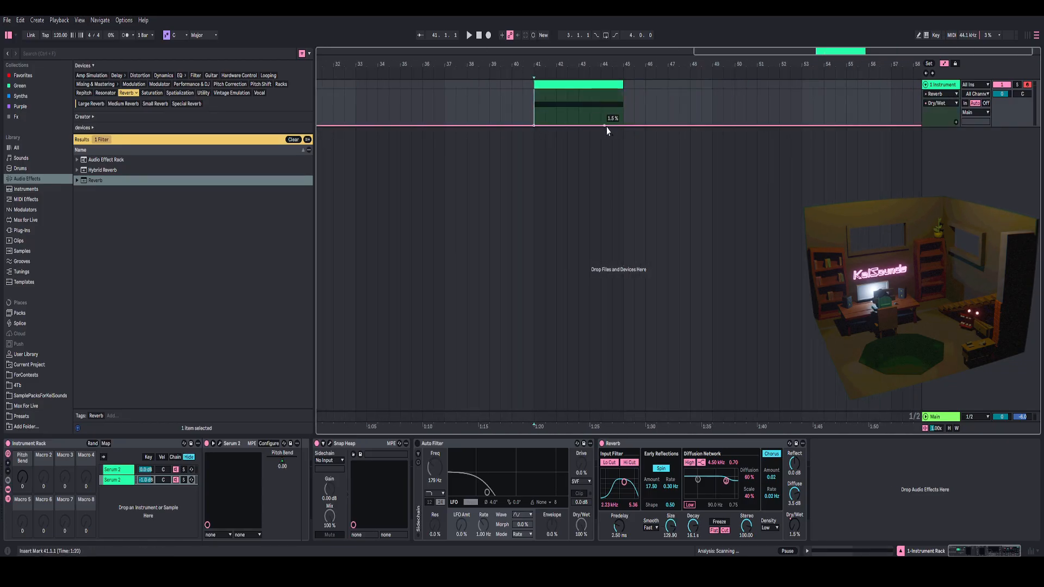
{"action": "left_click", "coordinate": [534, 125]}
{"action": "mouse_move", "coordinate": [622, 126]}
{"action": "left_mouse_down"}
{"action": "mouse_move", "coordinate": [622, 97]}
{"action": "mouse_move", "coordinate": [608, 124]}
{"action": "left_mouse_up"}
{"action": "key", "text": "space"}
{"action": "key", "text": "space"}
Shorten the clip to one bar, move the 75% Dry/Wet automation point to bar 42, and audition the reverb throw.
{"action": "left_click_drag", "start_coordinate": [622, 85], "coordinate": [556, 85]}
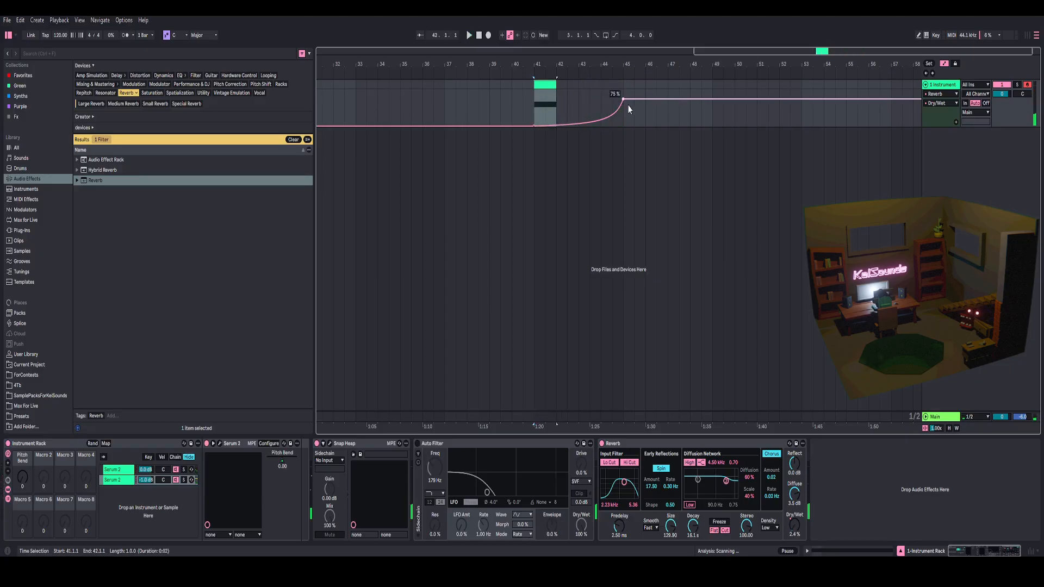
{"action": "left_click_drag", "start_coordinate": [623, 98], "coordinate": [555, 99]}
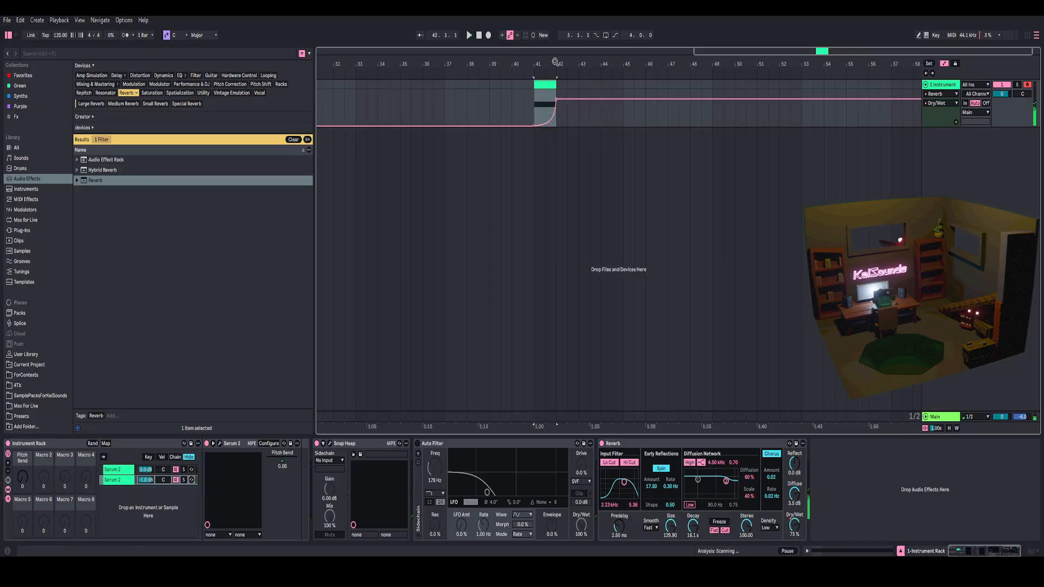
{"action": "left_click_drag", "start_coordinate": [558, 60], "coordinate": [531, 89]}
{"action": "key", "text": "space"}
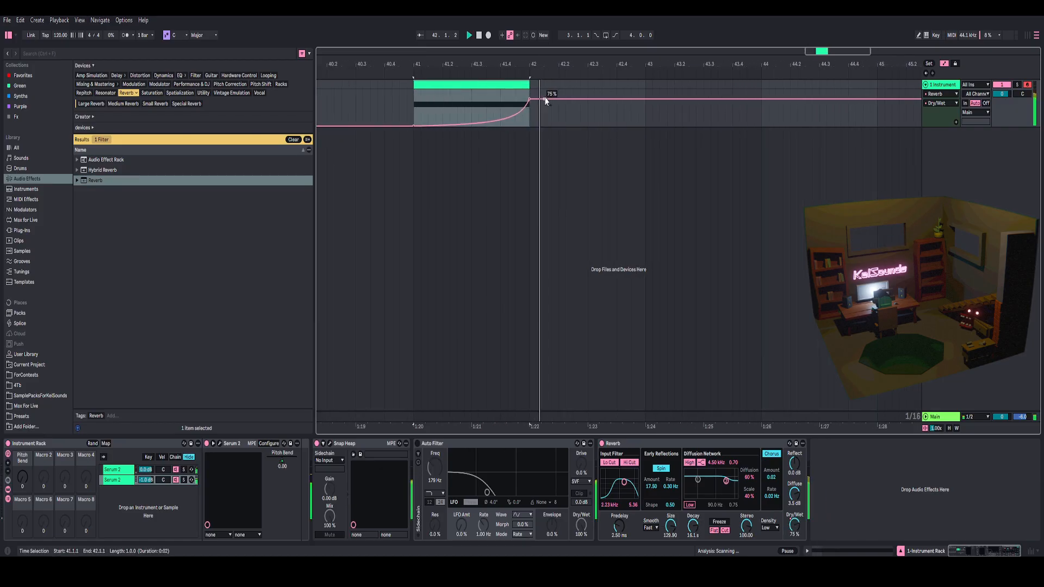
Fine-tune the Reverb's Decay to 16.9 s and its input filter to 2.59 kHz with width 5.15 during playback.
{"action": "left_click_drag", "start_coordinate": [693, 527], "coordinate": [693, 524]}
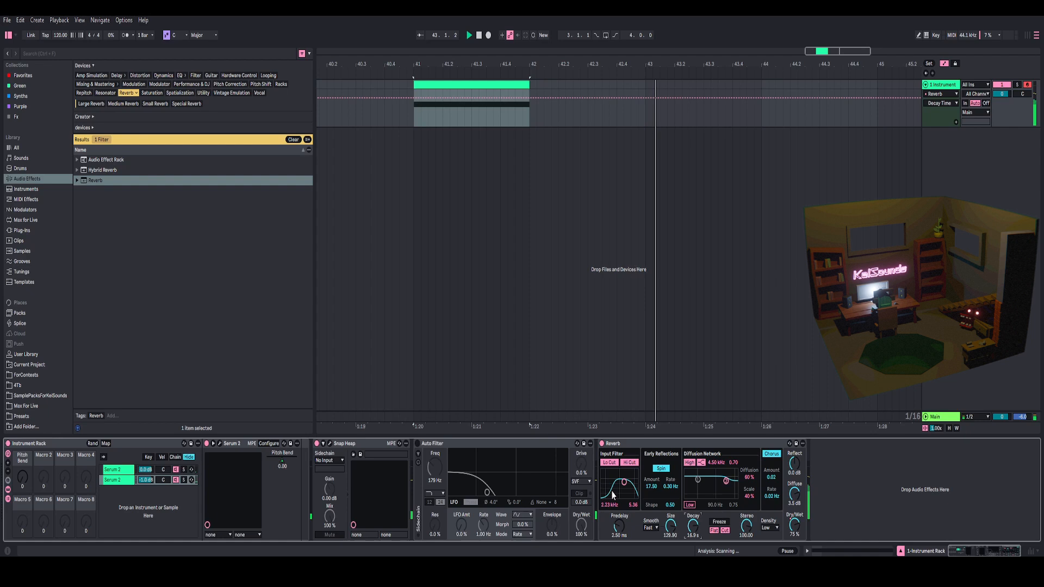
{"action": "left_click_drag", "start_coordinate": [625, 484], "coordinate": [625, 482]}
{"action": "key", "text": "space"}
{"action": "key", "text": "space"}
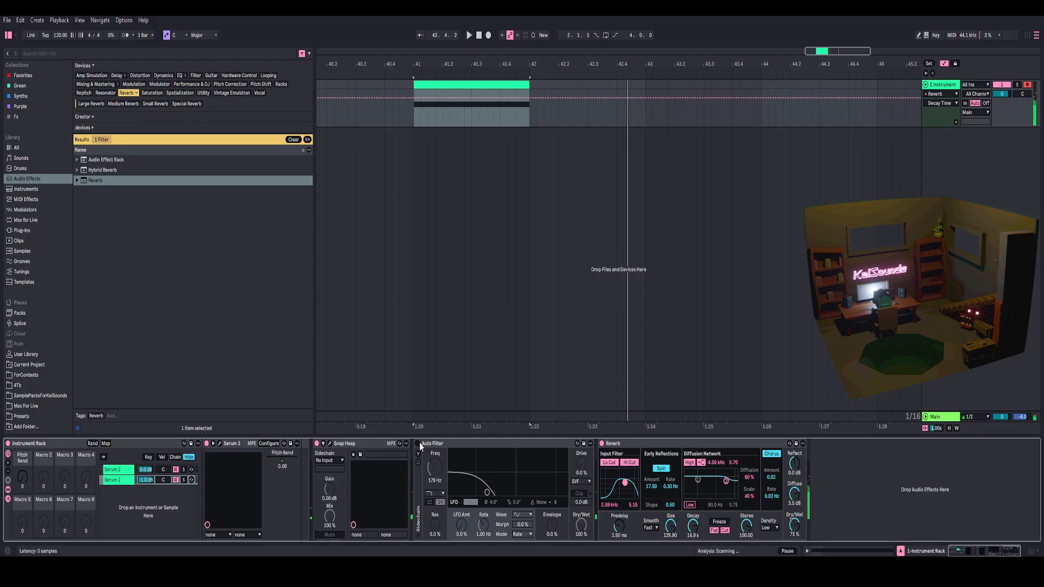
Automate the rack's Pitch Bend macro with a sharp peak just after bar 41 that curves down to 0 at bar 42.
{"action": "right_click", "coordinate": [24, 484]}
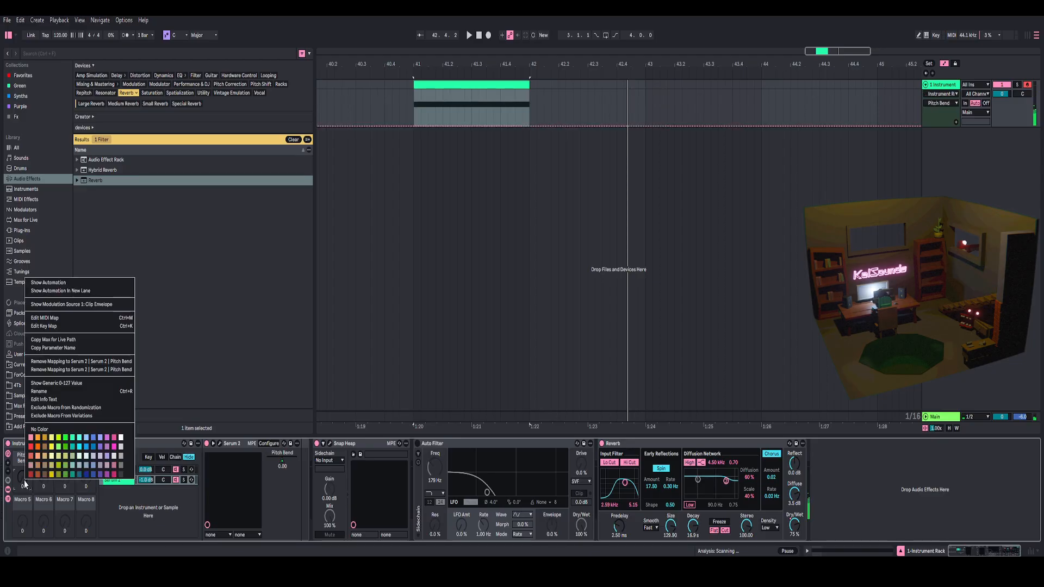
{"action": "left_click", "coordinate": [55, 284]}
{"action": "left_click_drag", "start_coordinate": [425, 61], "coordinate": [426, 81]}
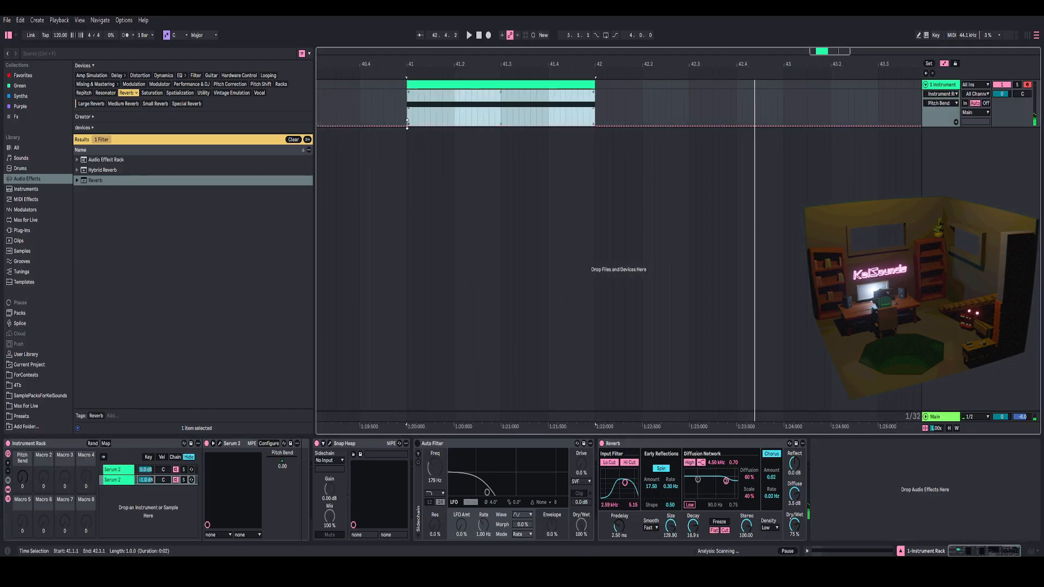
{"action": "left_click", "coordinate": [405, 125]}
{"action": "left_click_drag", "start_coordinate": [418, 125], "coordinate": [412, 90]}
{"action": "left_click_drag", "start_coordinate": [502, 89], "coordinate": [549, 141]}
{"action": "key", "text": "space"}
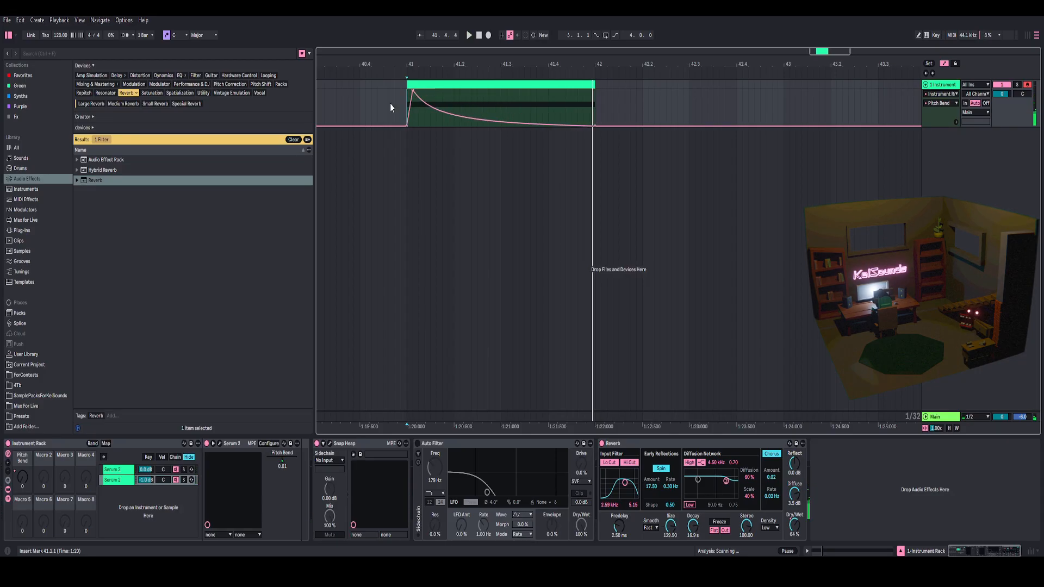
Audition the pitch bend from just before bar 41 and pull the curve's zero point back to 41.4.
{"action": "left_click", "coordinate": [390, 106]}
{"action": "key", "text": "space"}
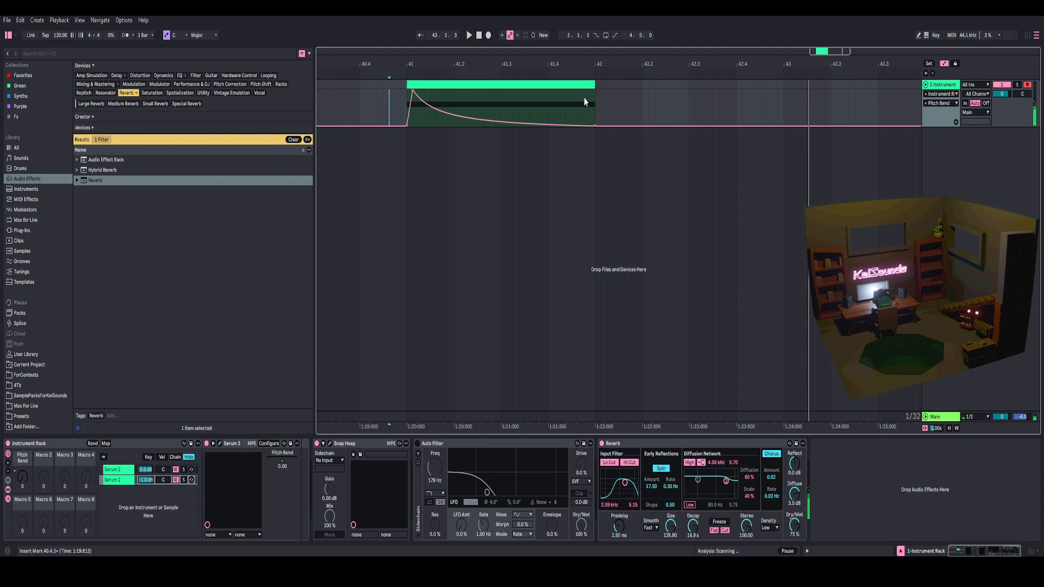
{"action": "key", "text": "space"}
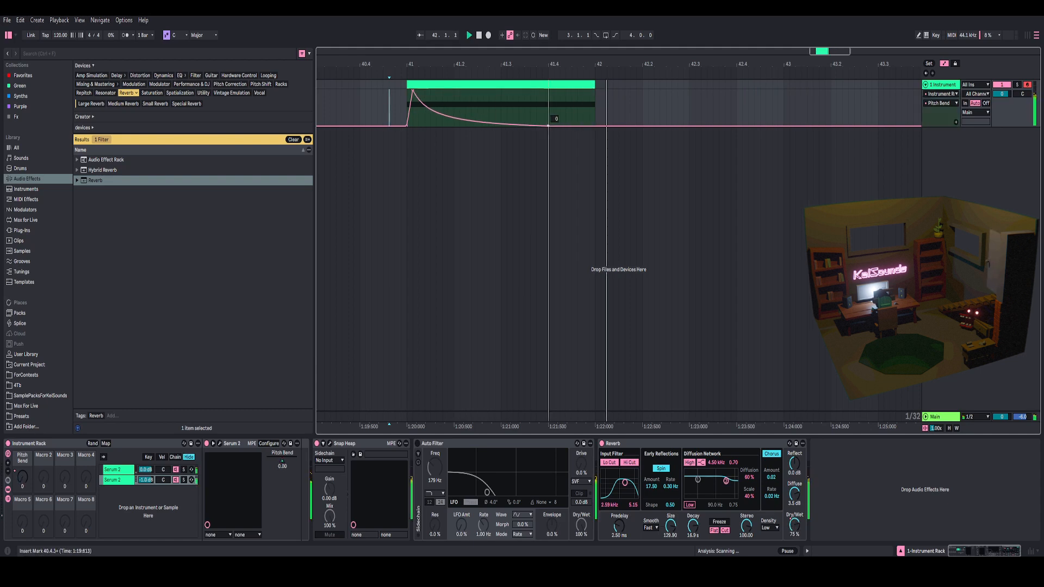
Switch on the Auto Filter and automate its Frequency up to 20.0 kHz just after bar 41, curving down to 3.47 kHz at bar 42.
{"action": "left_click", "coordinate": [417, 444]}
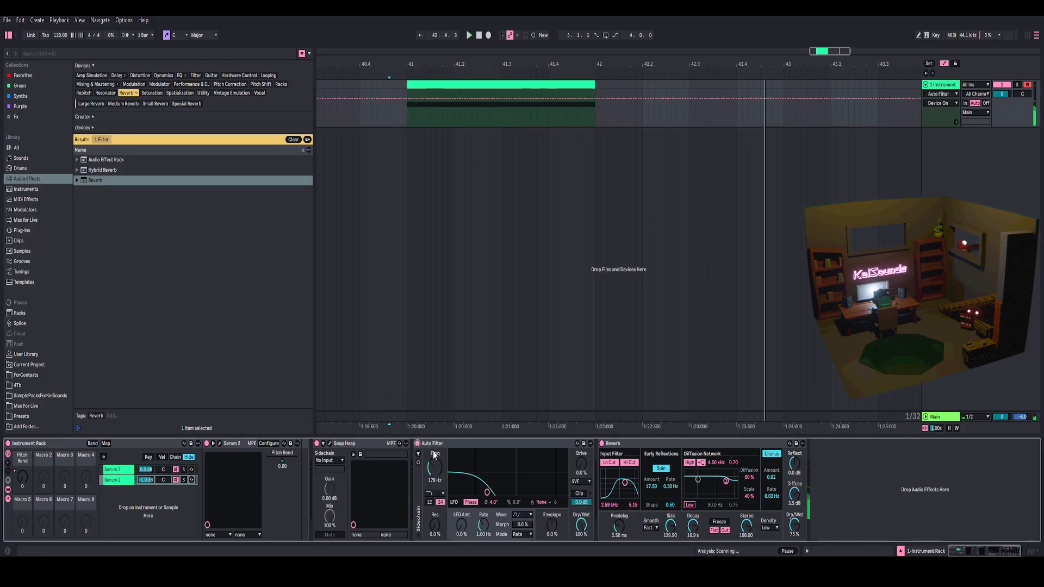
{"action": "right_click", "coordinate": [434, 466]}
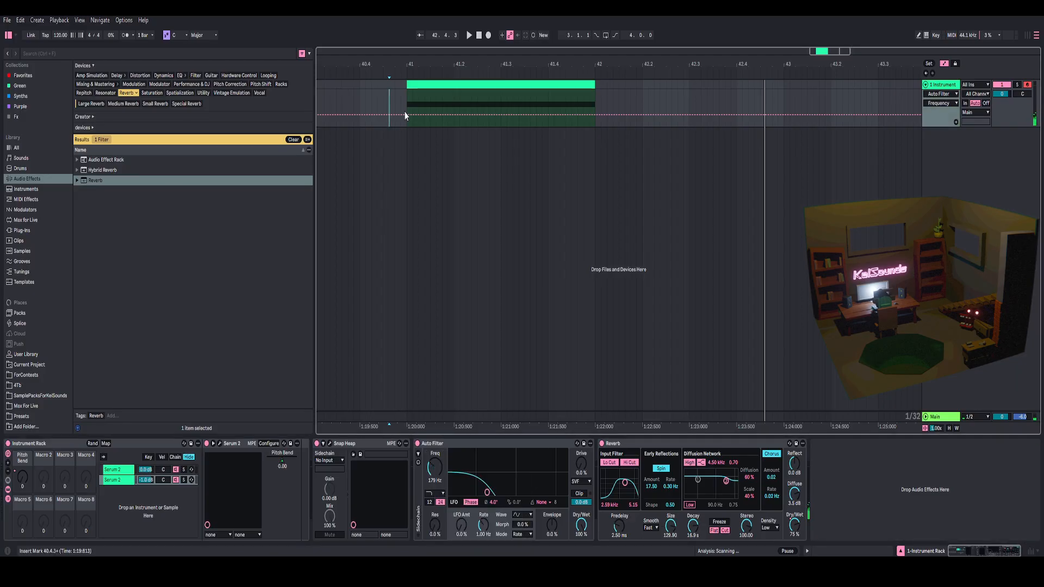
{"action": "left_click_drag", "start_coordinate": [407, 114], "coordinate": [419, 91]}
{"action": "key", "text": "space"}
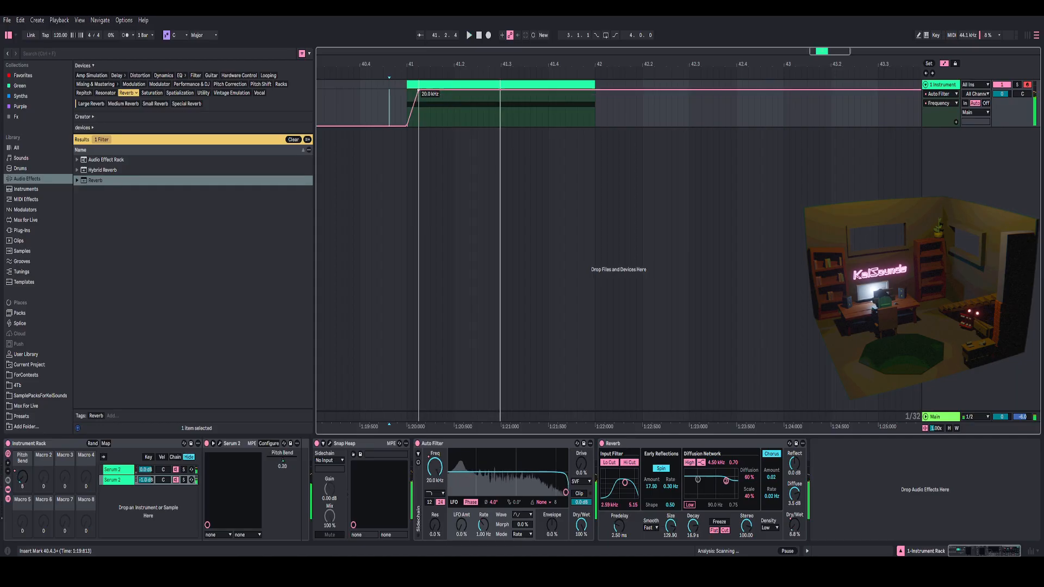
{"action": "left_click_drag", "start_coordinate": [596, 94], "coordinate": [549, 92]}
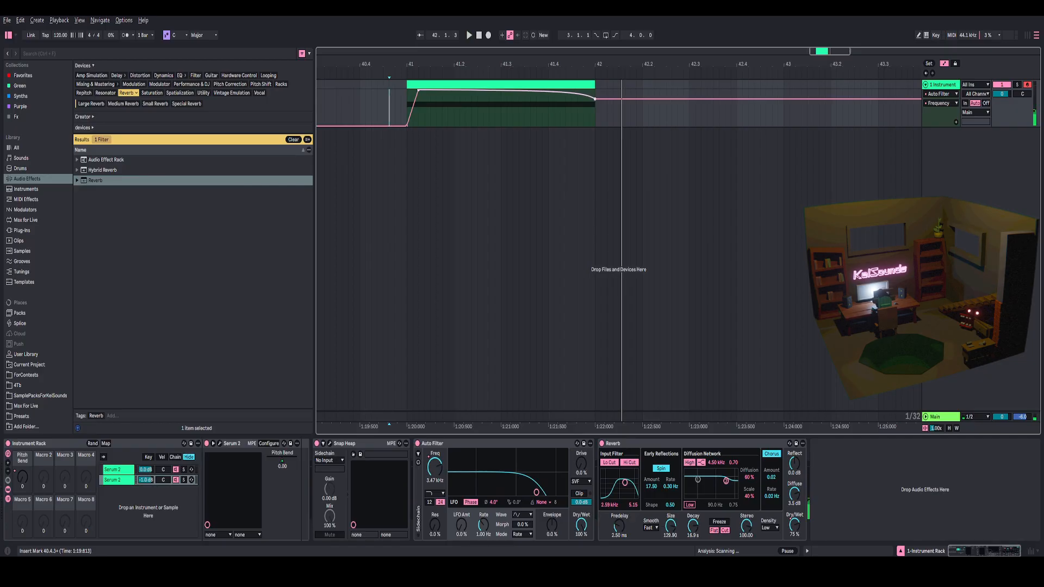
Audition the clip, then show the rack's Pitch Bend automation and pull the curve's zero point back to 41.3.
{"action": "key", "text": "space"}
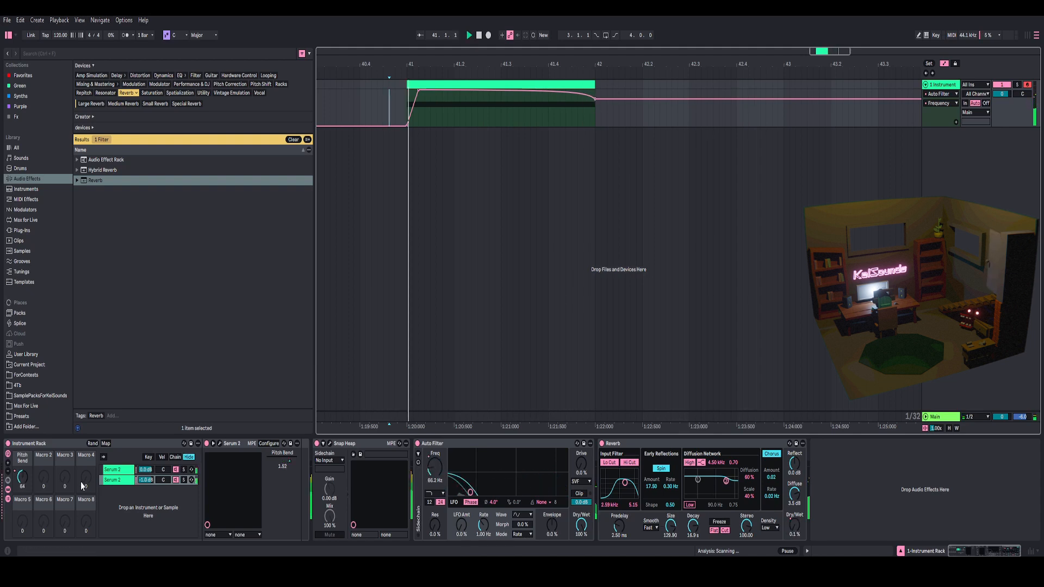
{"action": "right_click", "coordinate": [22, 477]}
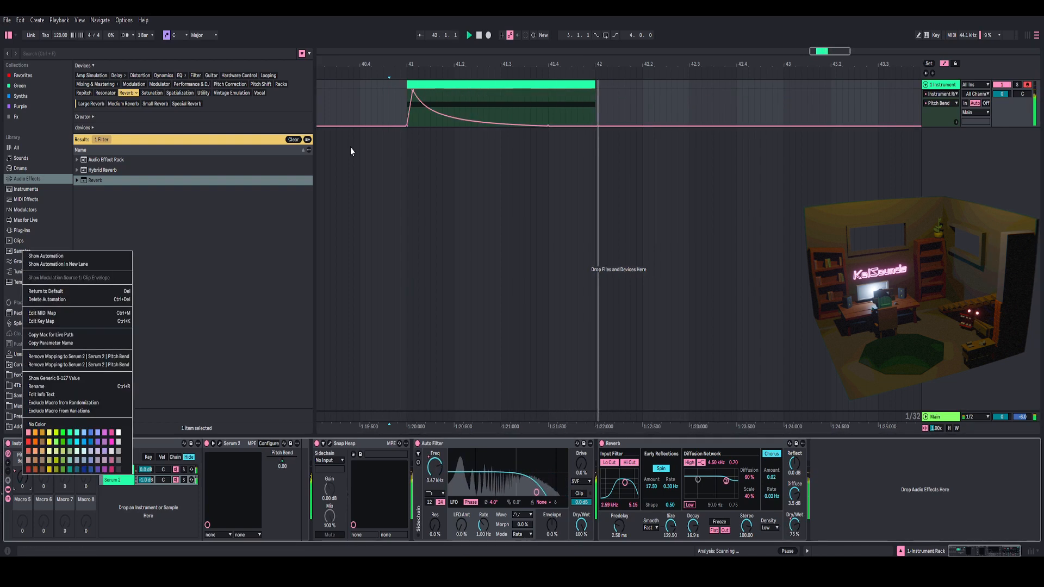
{"action": "left_click", "coordinate": [58, 260]}
{"action": "scroll", "coordinate": [400, 105], "scroll_direction": "up", "scroll_amount": 2}
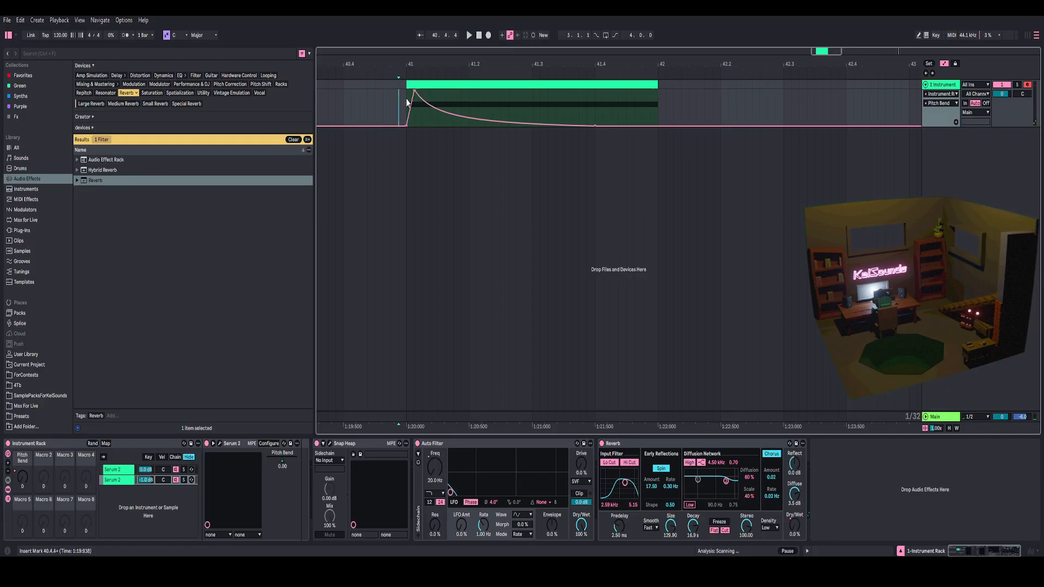
{"action": "key", "text": "space"}
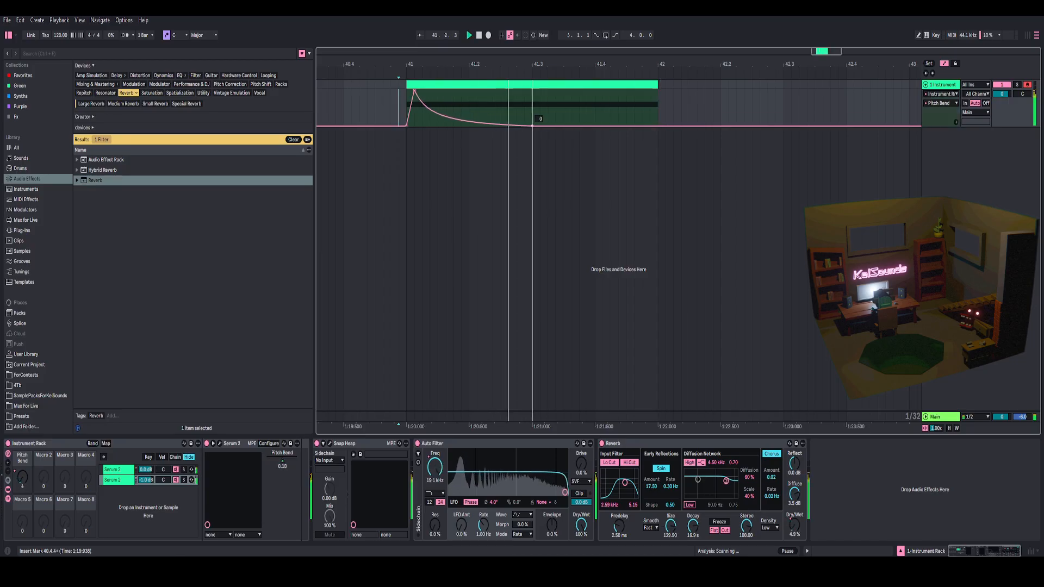
Show the Auto Filter's Frequency automation, straighten its falling curve and set the bar 42 end point to 4.72 kHz.
{"action": "right_click", "coordinate": [432, 476]}
{"action": "left_click", "coordinate": [442, 375]}
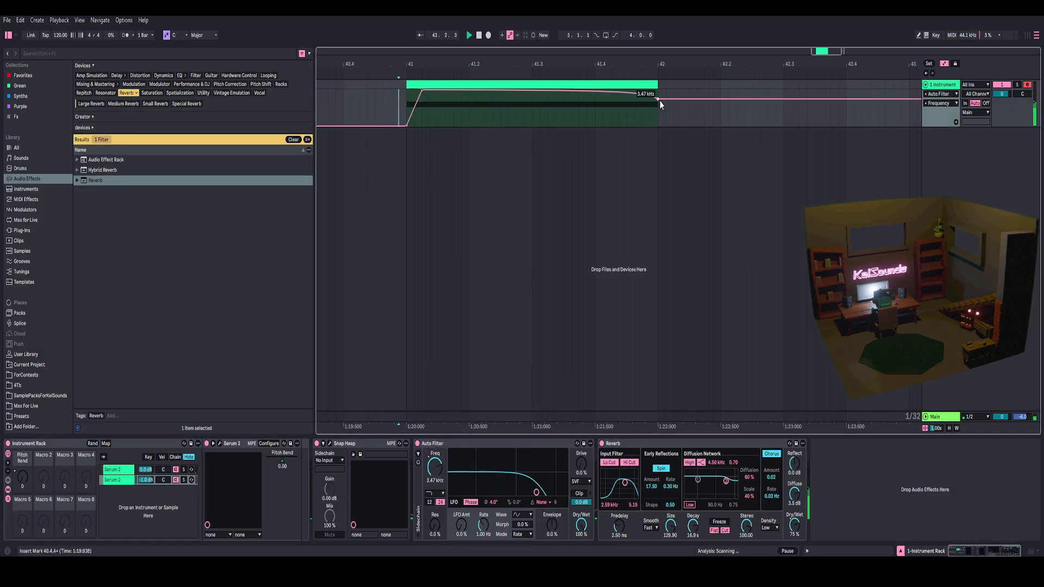
{"action": "left_click_drag", "start_coordinate": [658, 101], "coordinate": [658, 105]}
{"action": "left_click_drag", "start_coordinate": [583, 94], "coordinate": [583, 102], "text": "alt"}
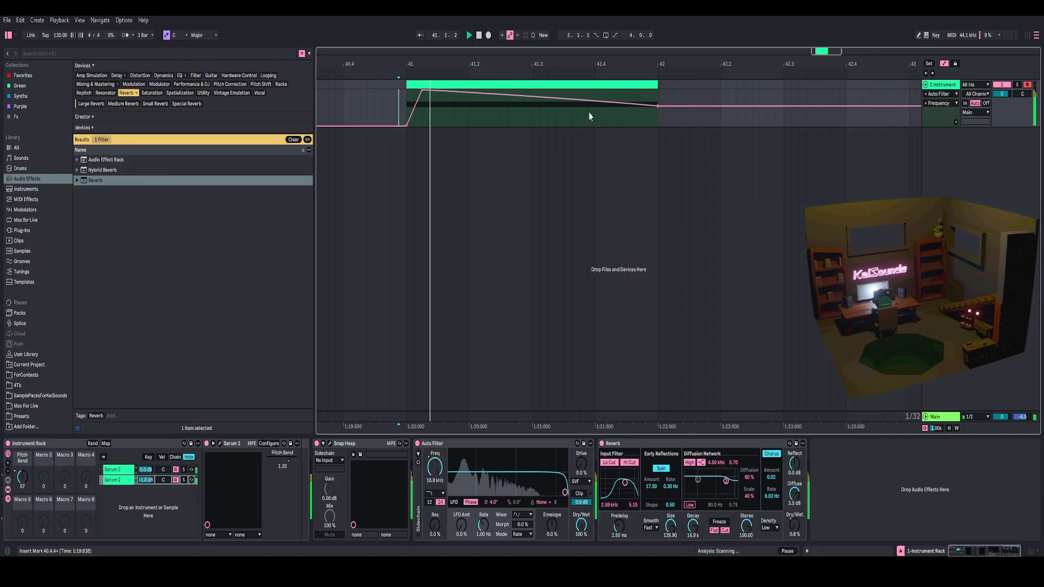
{"action": "left_click_drag", "start_coordinate": [658, 105], "coordinate": [657, 96]}
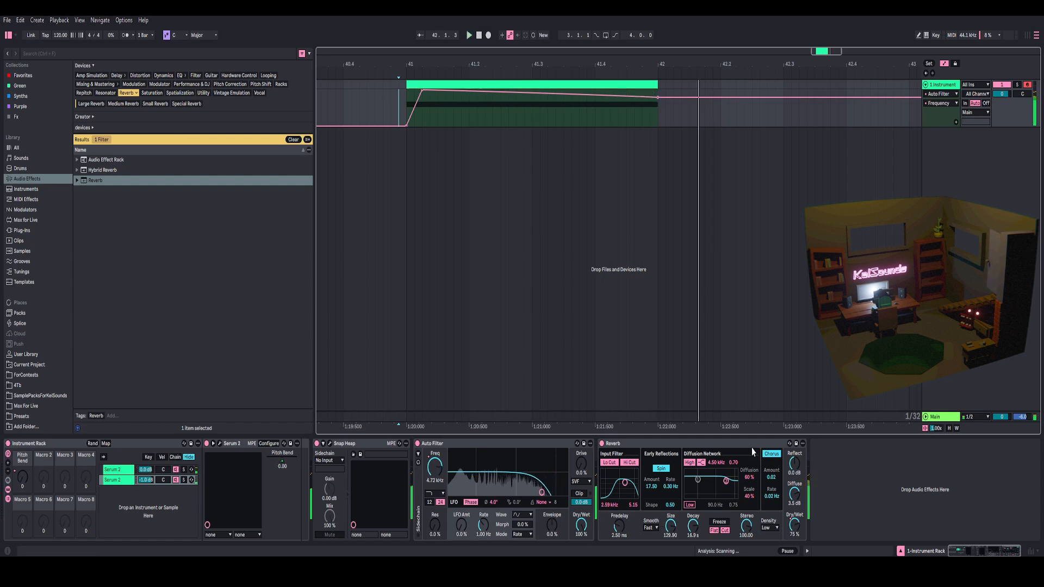
Show the Reverb's Dry/Wet automation and set its end point at bar 42 to 82 %.
{"action": "right_click", "coordinate": [794, 529]}
{"action": "left_click", "coordinate": [820, 438]}
{"action": "left_click_drag", "start_coordinate": [658, 99], "coordinate": [658, 89]}
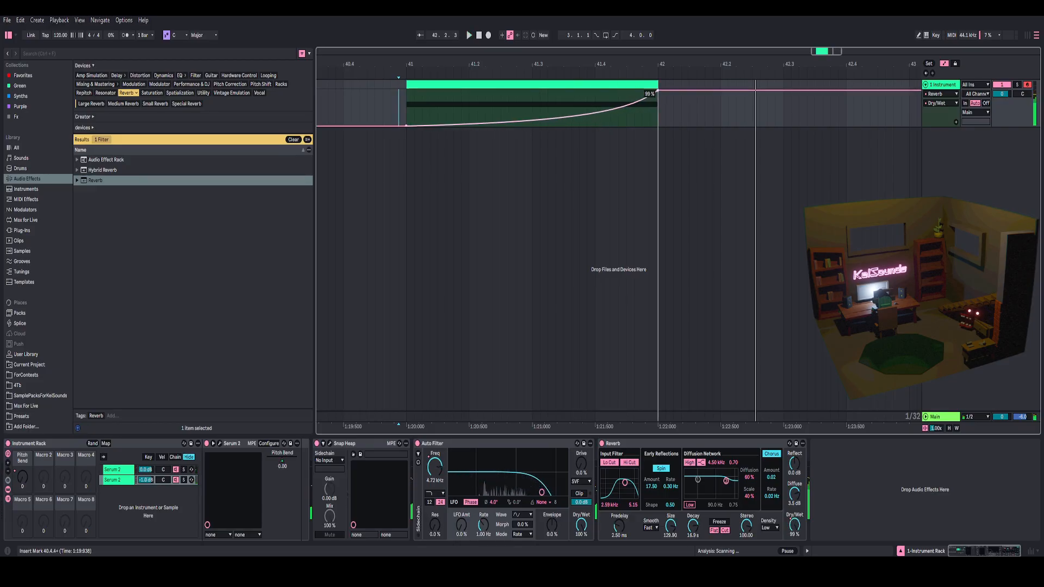
{"action": "left_click_drag", "start_coordinate": [658, 96], "coordinate": [658, 97]}
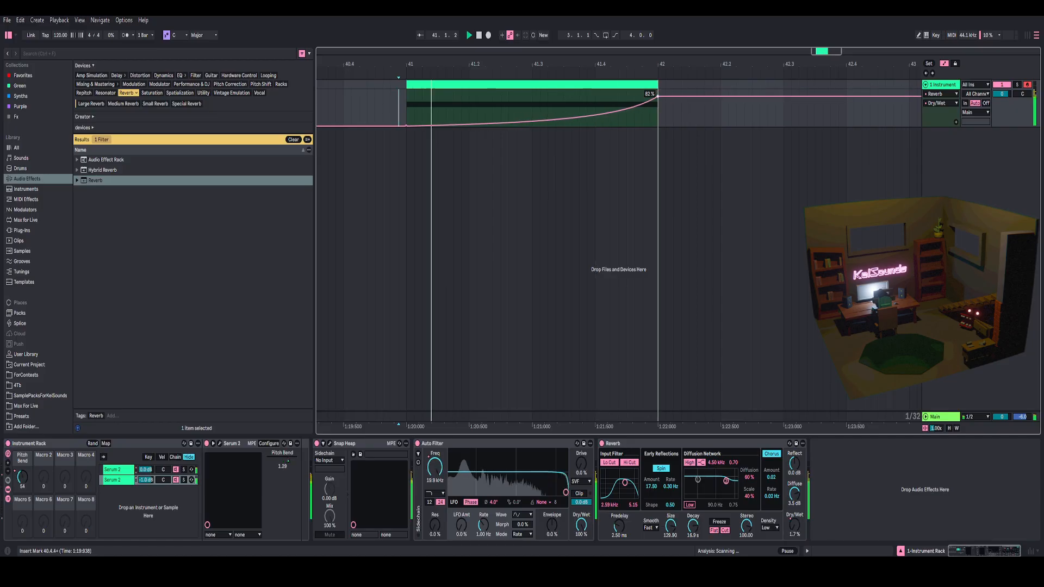
Compare the sound with the Auto Filter off and on, and delete its Frequency end point at bar 42 so the line holds at 20.0 kHz.
{"action": "left_click", "coordinate": [418, 444]}
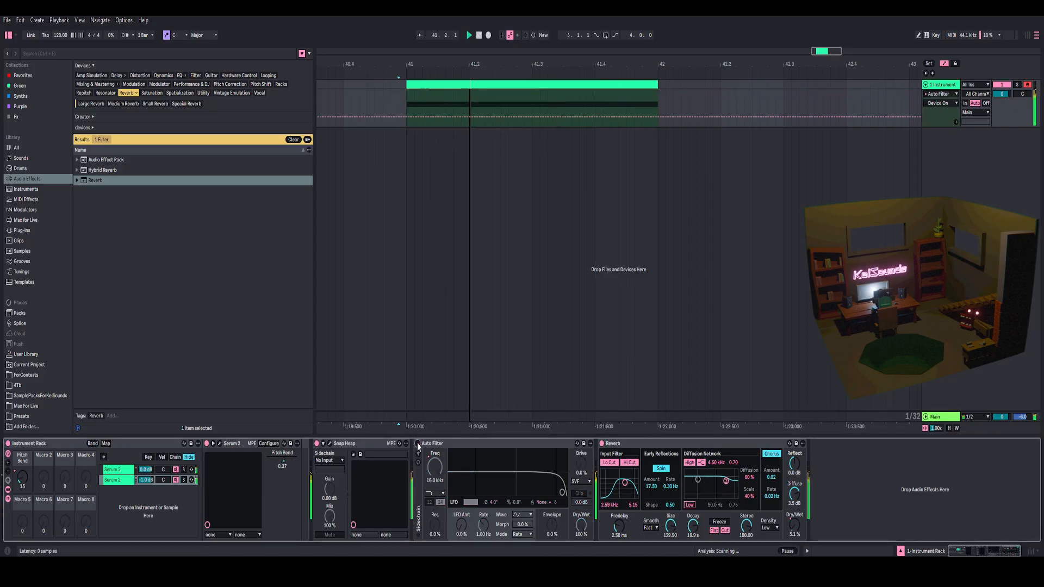
{"action": "left_click", "coordinate": [418, 445]}
{"action": "right_click", "coordinate": [435, 470]}
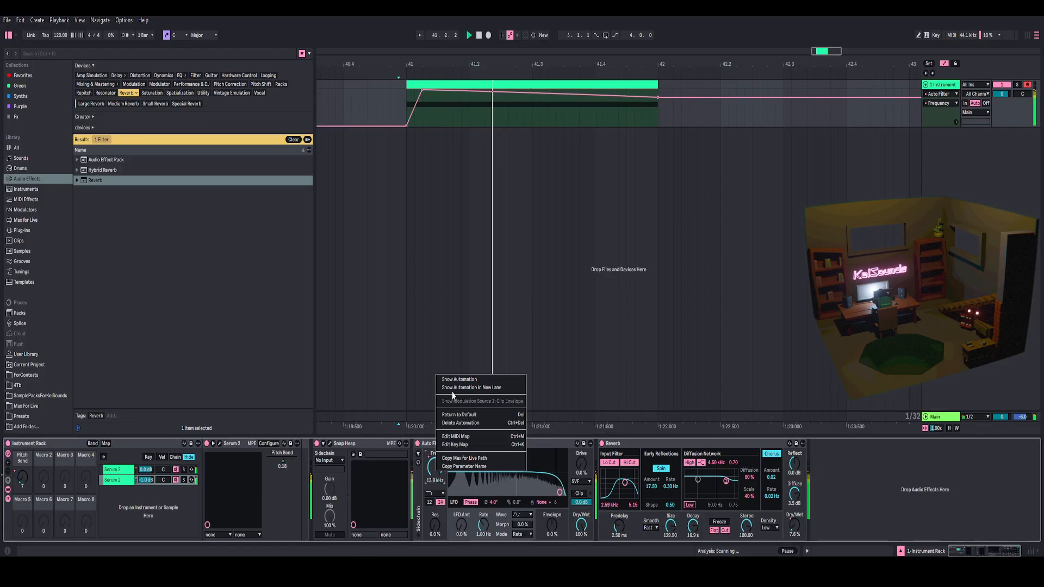
{"action": "left_click", "coordinate": [456, 381]}
{"action": "left_click", "coordinate": [429, 109]}
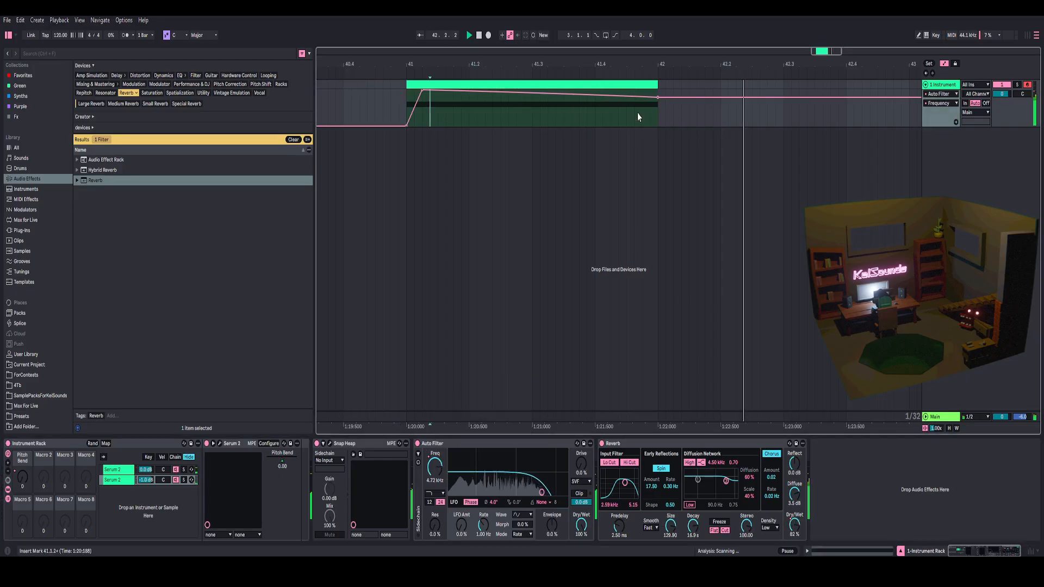
{"action": "left_click", "coordinate": [658, 97]}
{"action": "left_click", "coordinate": [402, 108]}
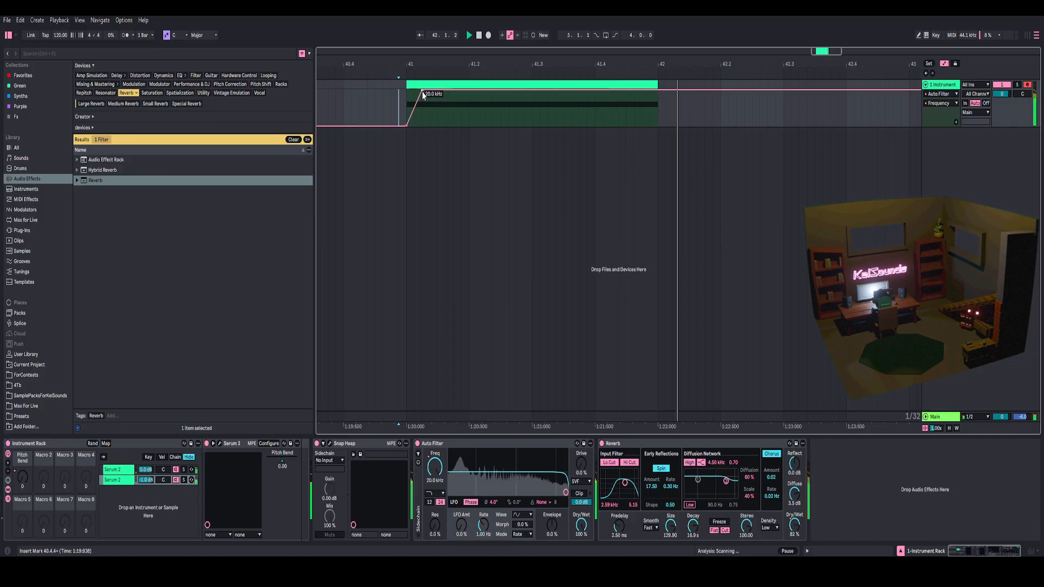
{"action": "left_click", "coordinate": [408, 95]}
{"action": "key", "text": "space"}
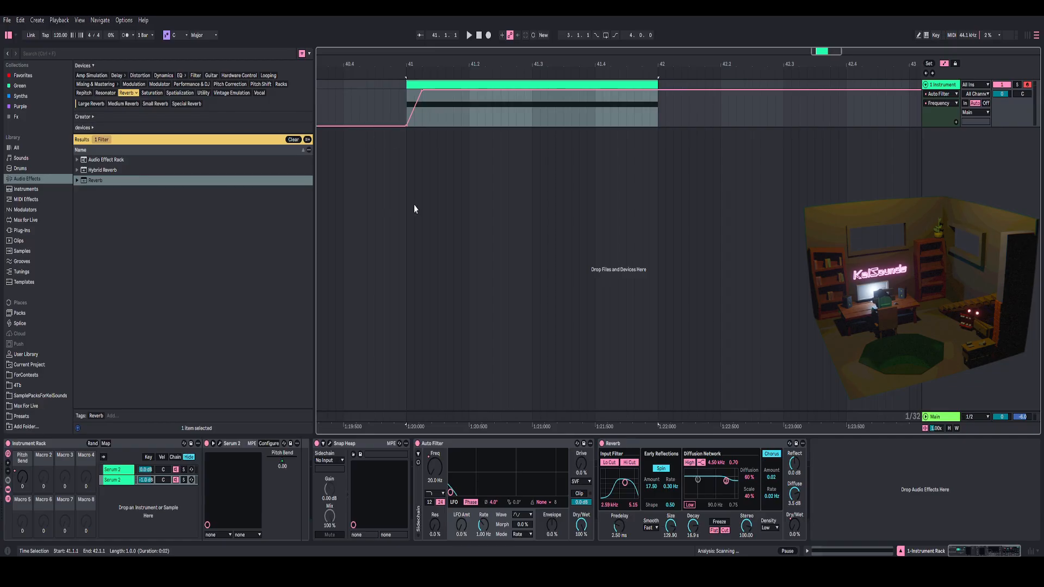
Hide the browser, select the one-bar clip at bar 41 and audition it with all automation.
{"action": "key", "text": "ctrl+alt+b"}
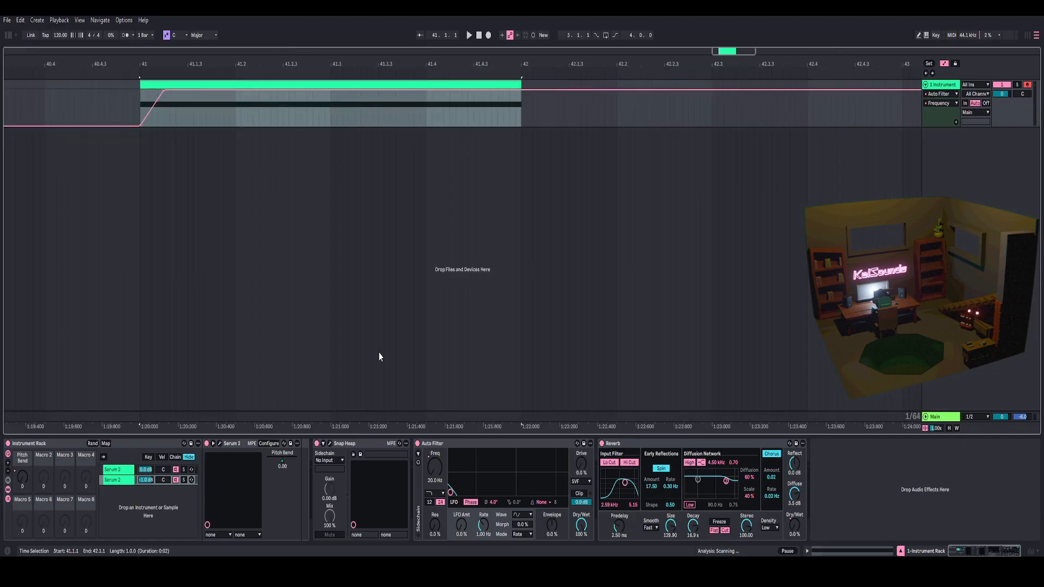
{"action": "left_click_drag", "start_coordinate": [217, 62], "coordinate": [335, 65]}
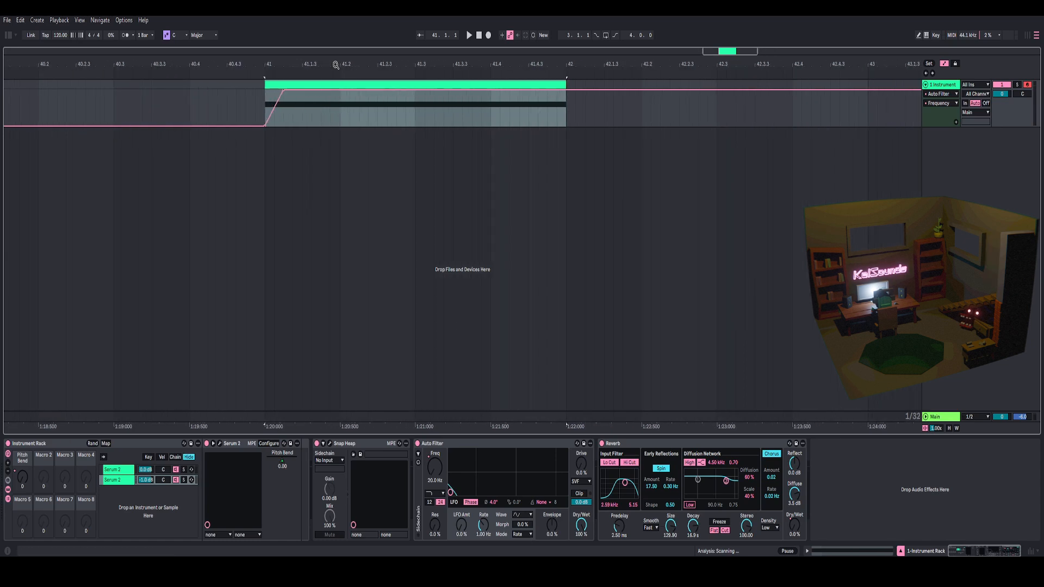
{"action": "left_click", "coordinate": [262, 112]}
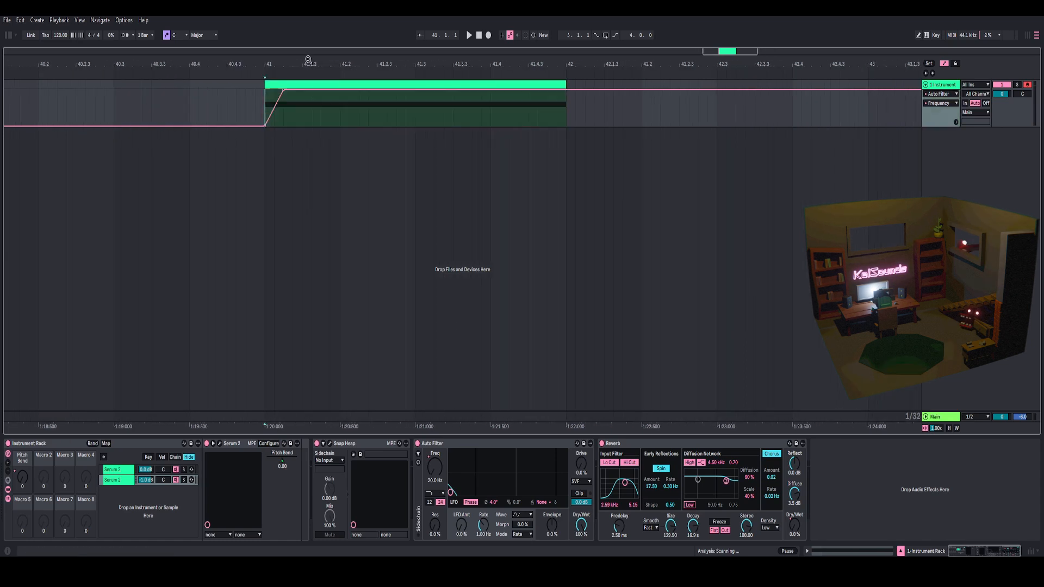
{"action": "left_click", "coordinate": [322, 84]}
{"action": "key", "text": "space"}
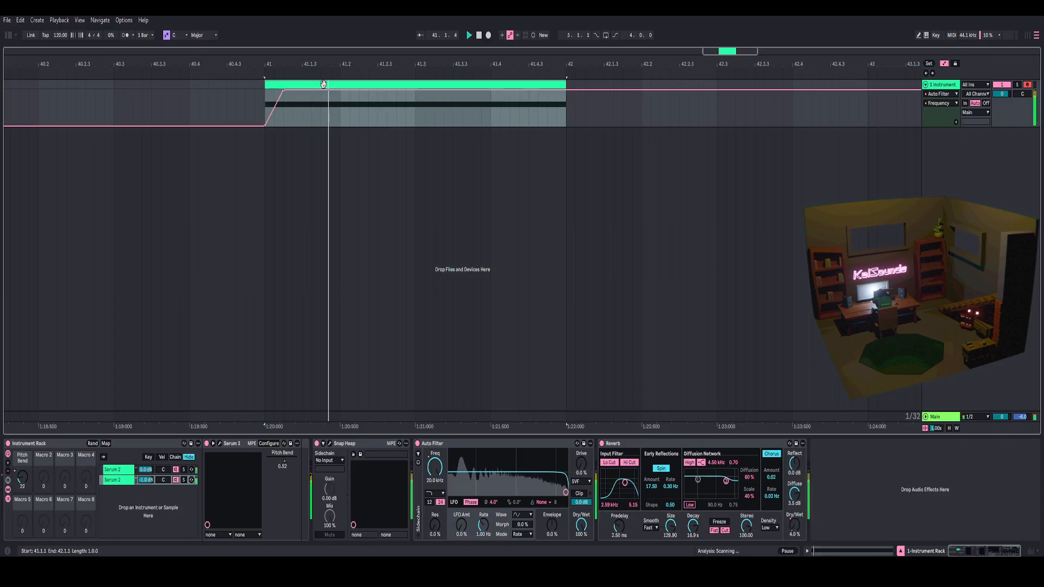